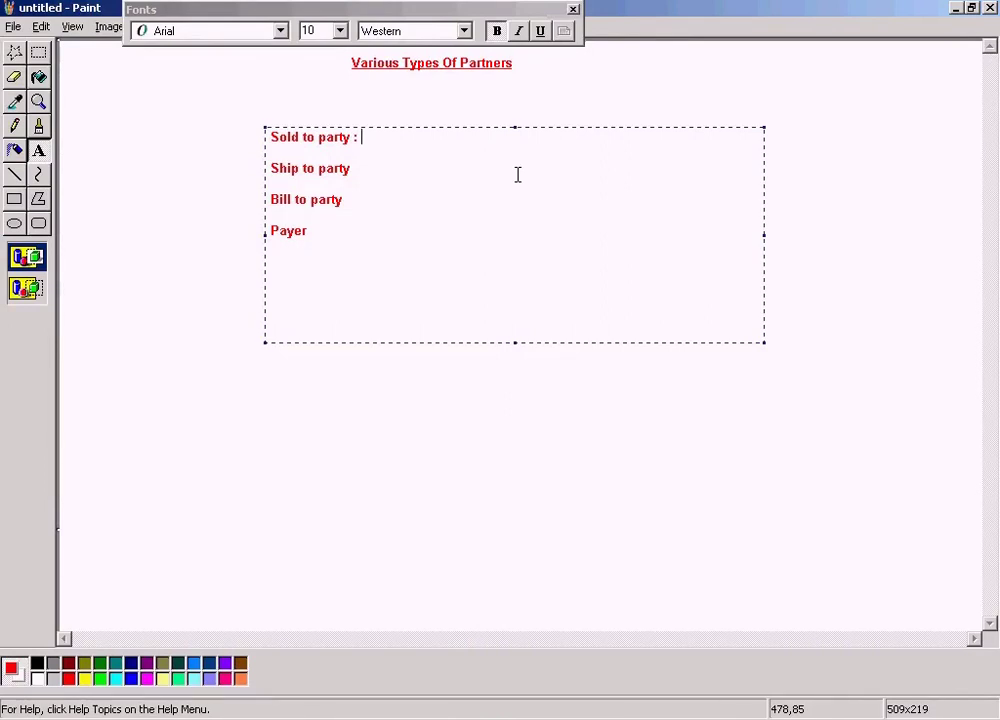
Complete the first two partner lines as "Sold to party : A" and "Ship to party : B"
text(A)
key(Right)
key(Right)
text(: B)
Complete the remaining partner lines as "Bill to party : C" and "Payer : D", with their colons aligned
key(Up)
key(Left)
key(Down)
key(Down)
key(Down)
key(Down)
key(End)
text(: C)
key(Right)
key(End)
text(: D)
key(Up)
key(Up)
key(Up)
key(End)
key(shift+Left)
key(Up)
key(Right)
key(Home)
key(Up)
key(Down)
key(End)
key(Home)
key(Up)
key(Up)
key(Down)
key(End)
key(Left)
key(Left)
key(Left)
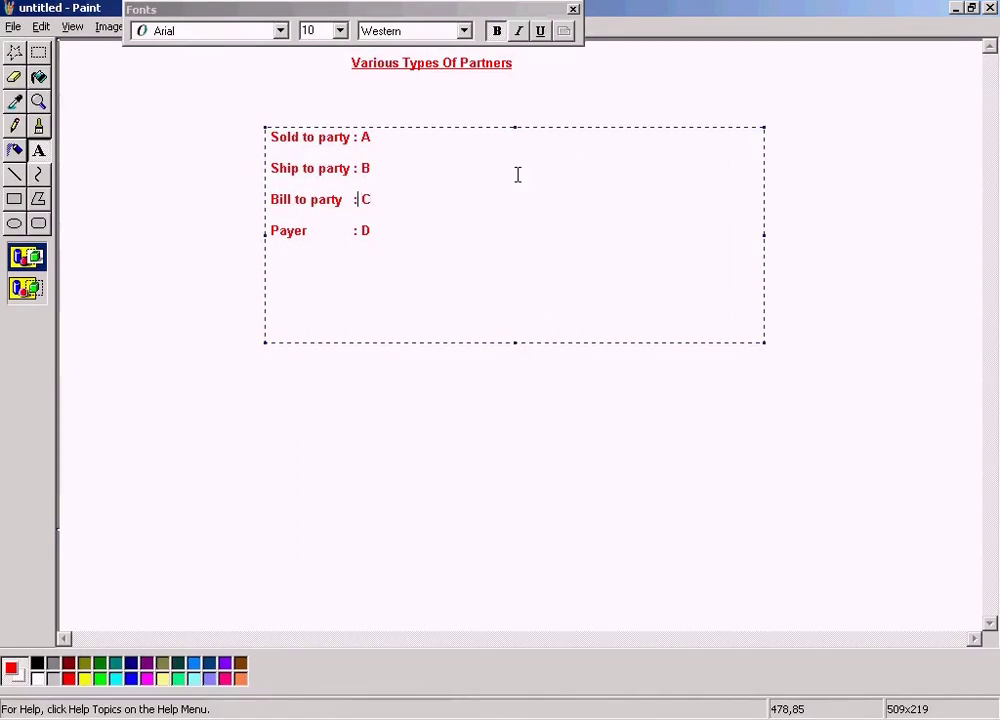
Highlight the Bill to party and Payer lines in the partner list
key(Home)
key(shift+Down)
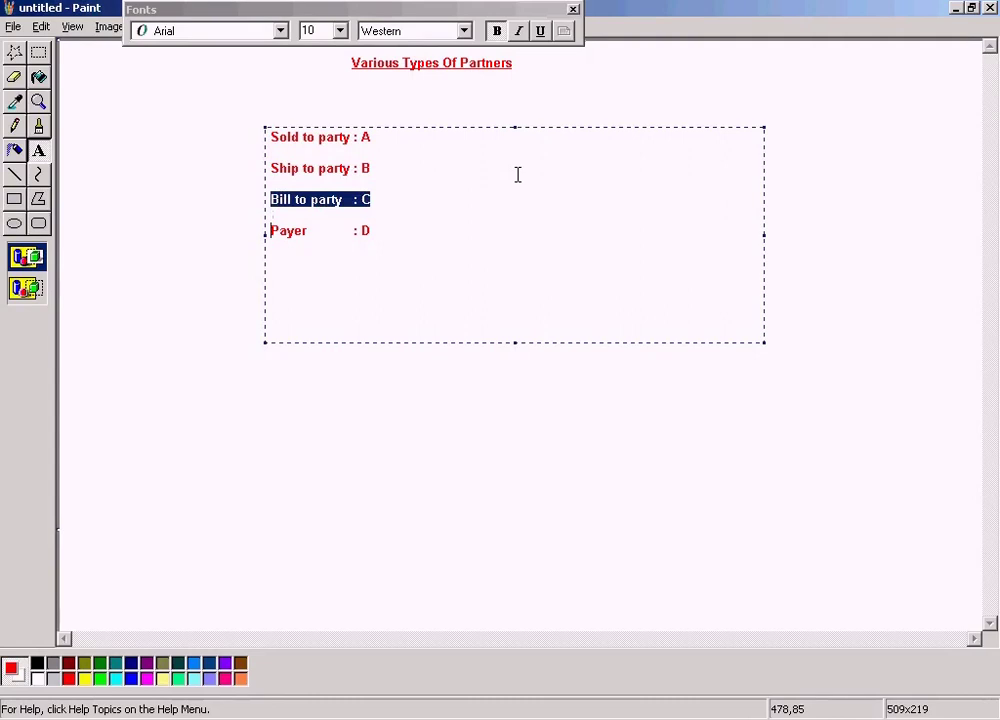
key(shift+End)
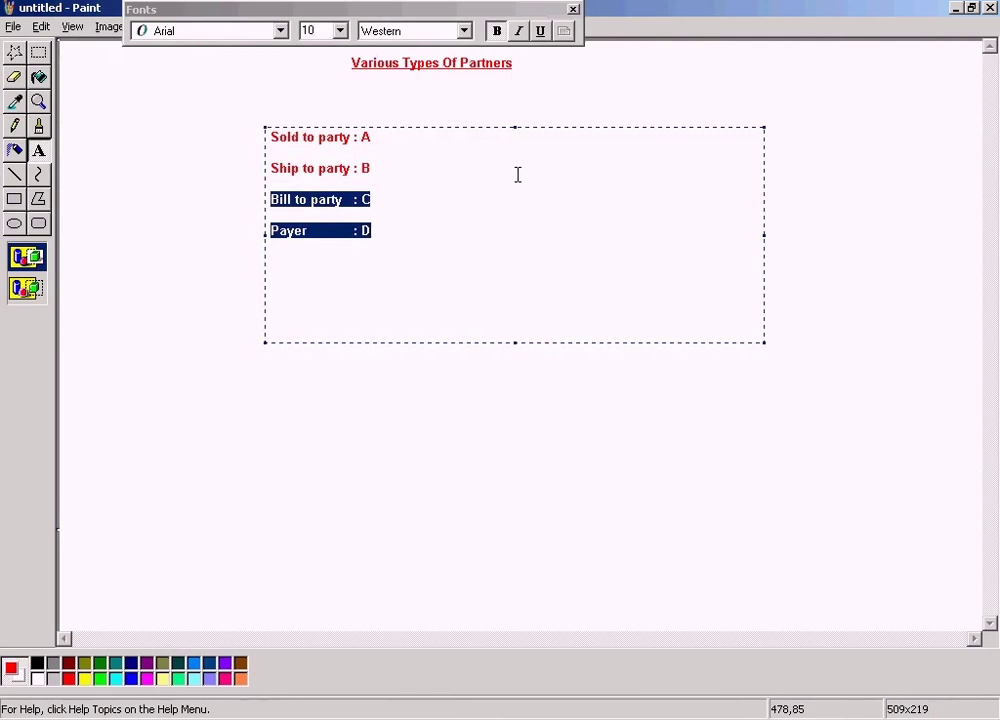
Finish the text and save the picture in My Documents as a JPEG named "Partner Functions Usage"
click(190, 225)
click(14, 26)
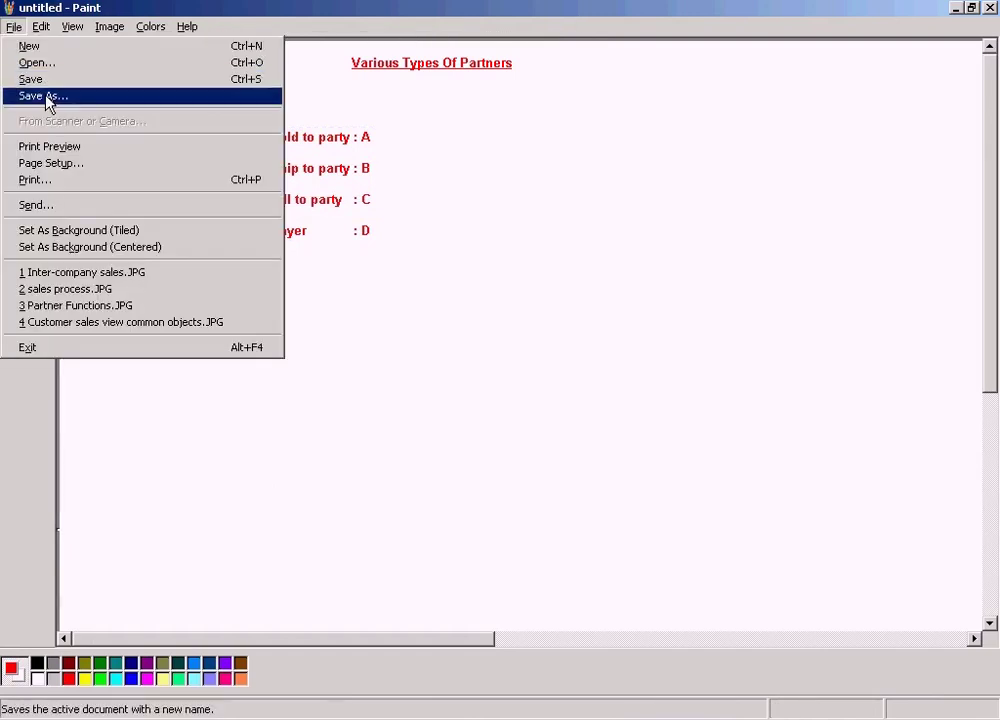
click(45, 96)
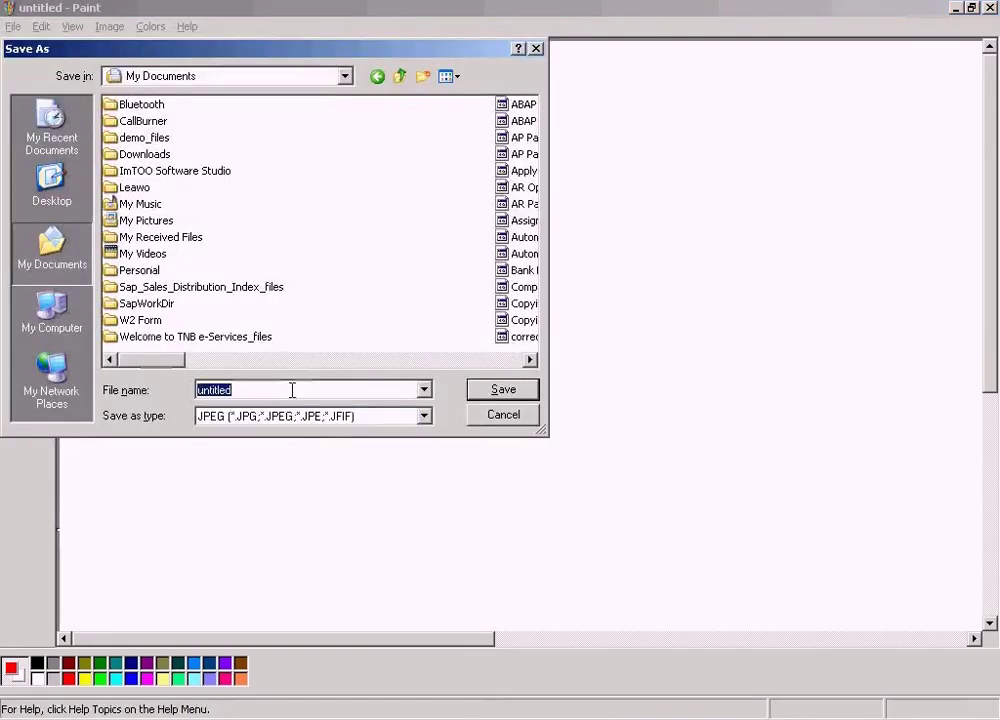
text(Pa)
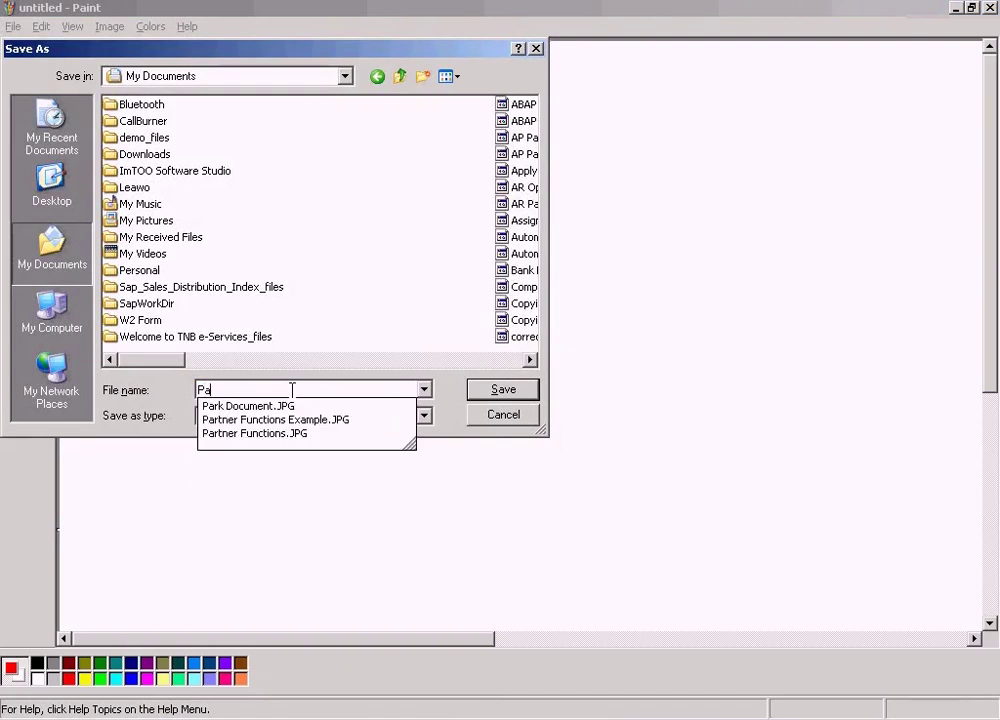
text(rtner )
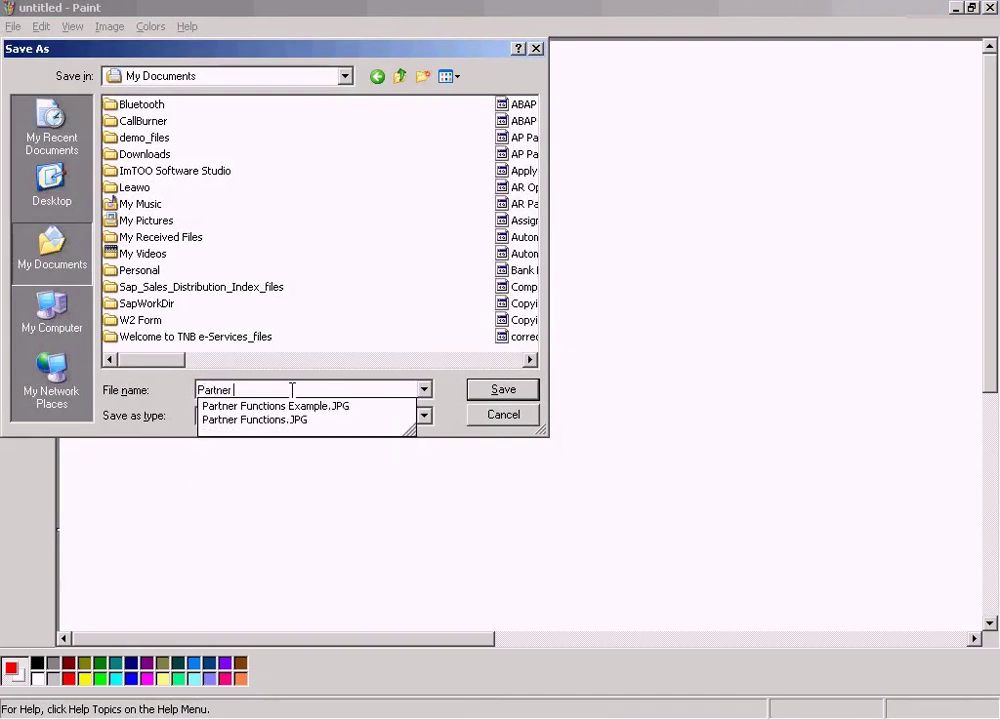
text(Functions Usage)
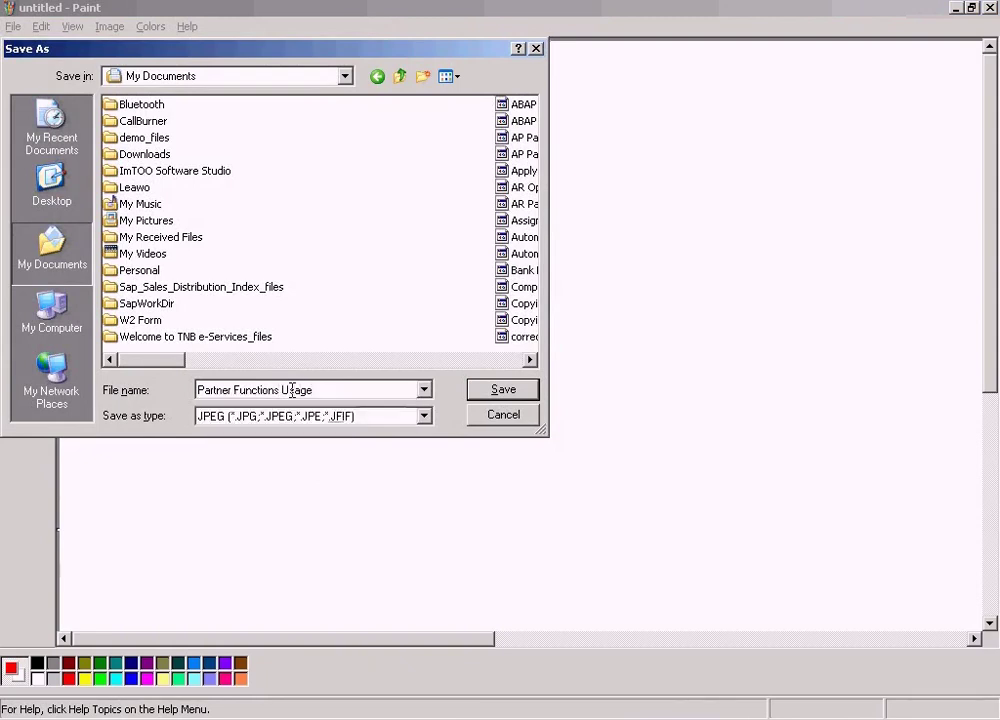
key(Return)
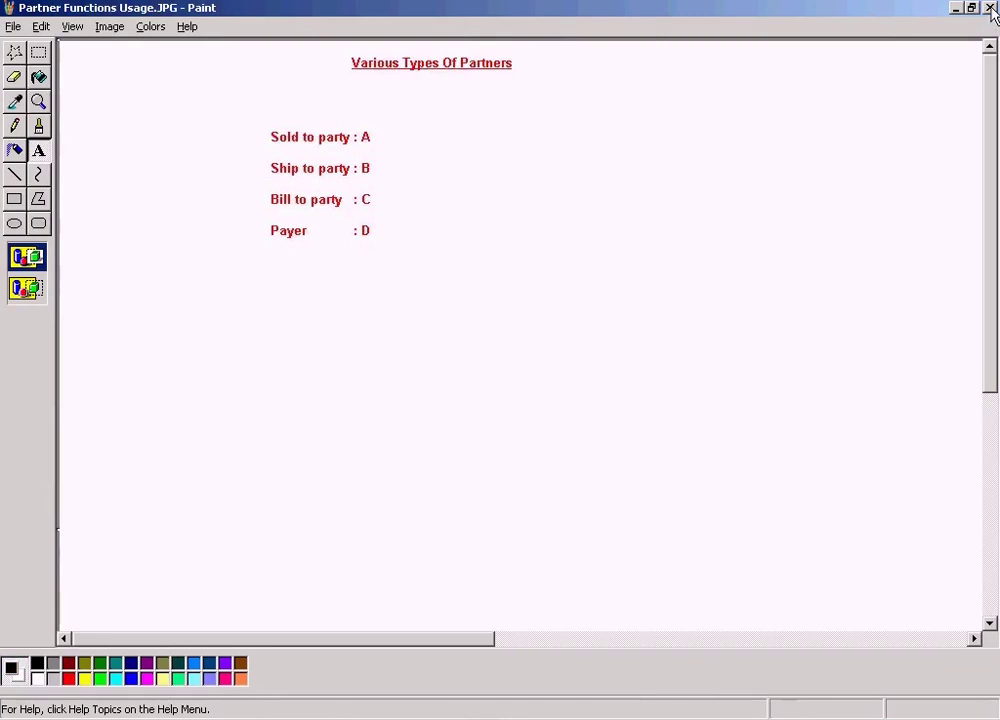
Switch to the SAP Easy Access session and start creating a sales order of type AEBO (Standard order)
click(295, 714)
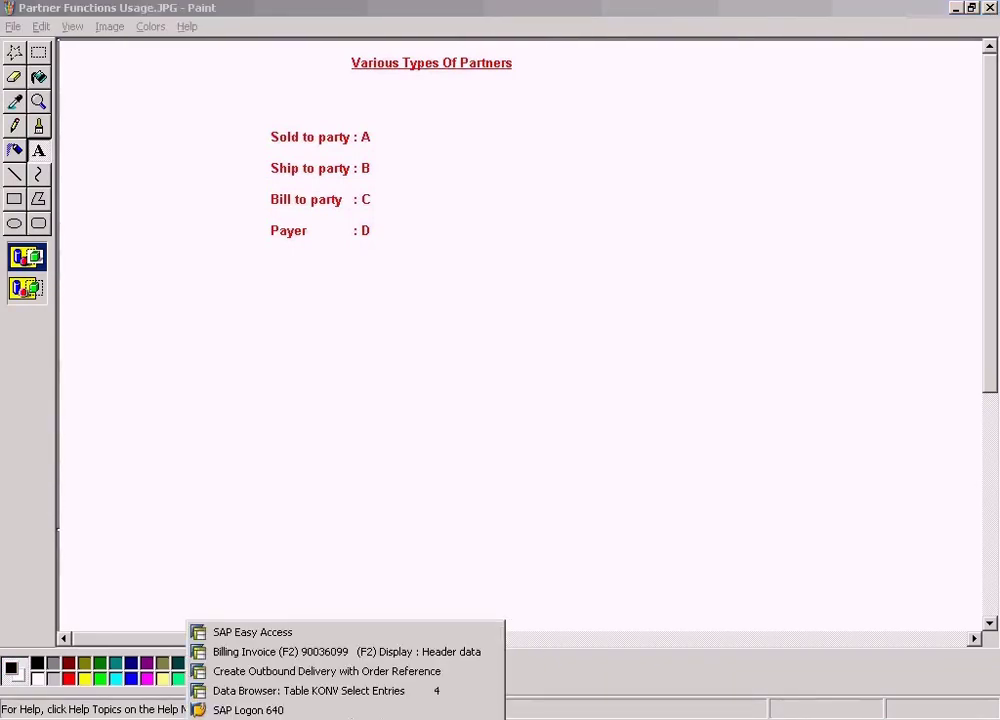
click(290, 632)
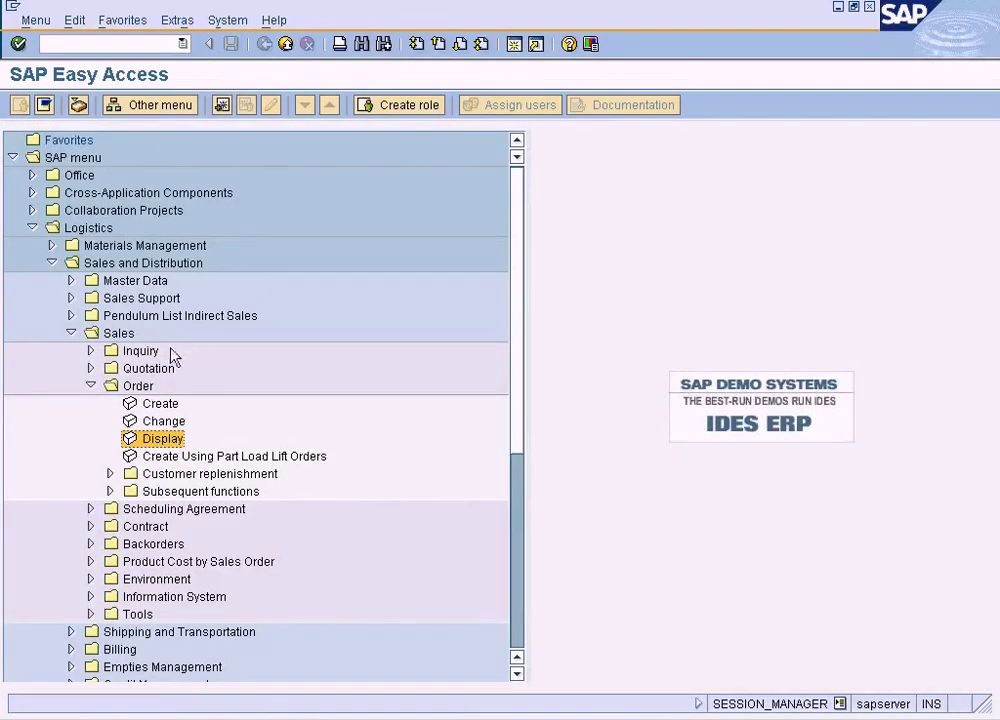
double_click(164, 405)
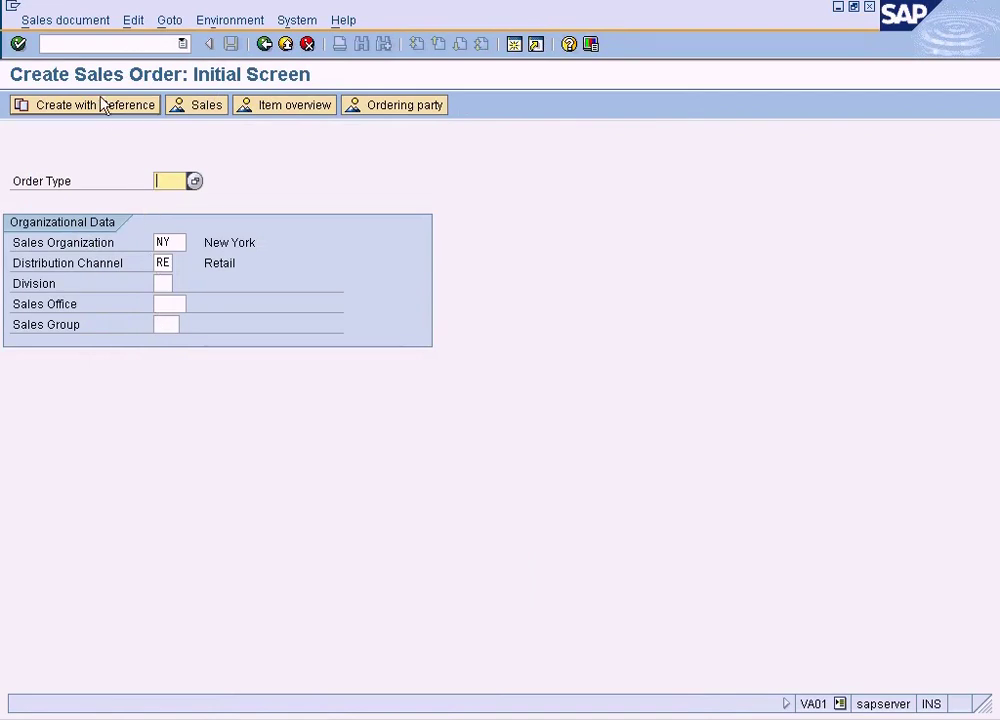
click(194, 181)
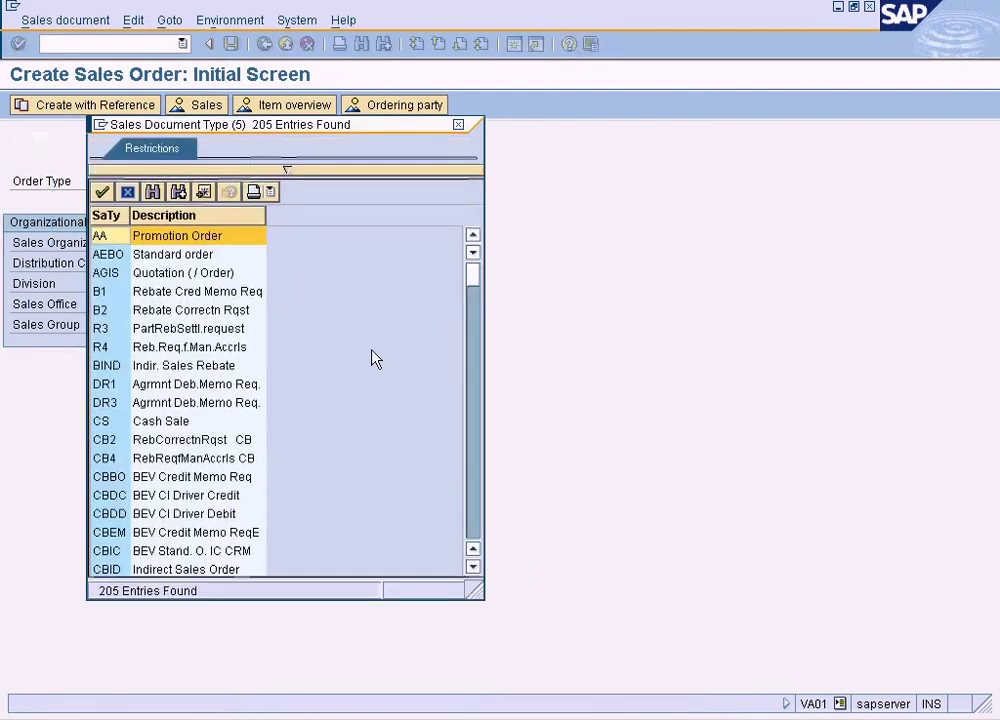
double_click(170, 255)
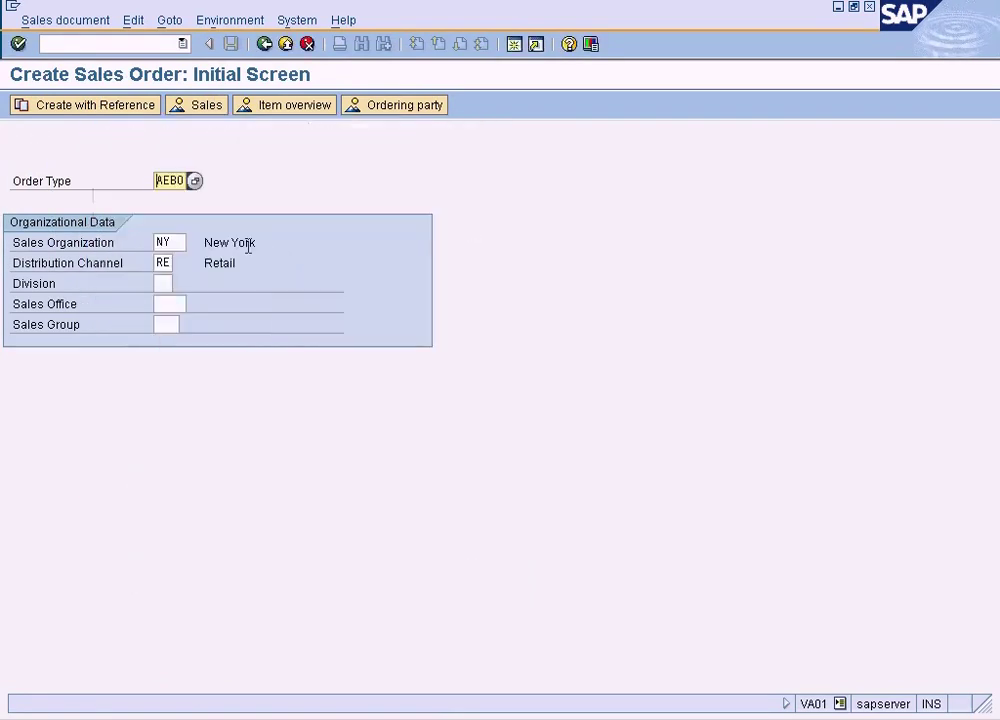
key(Return)
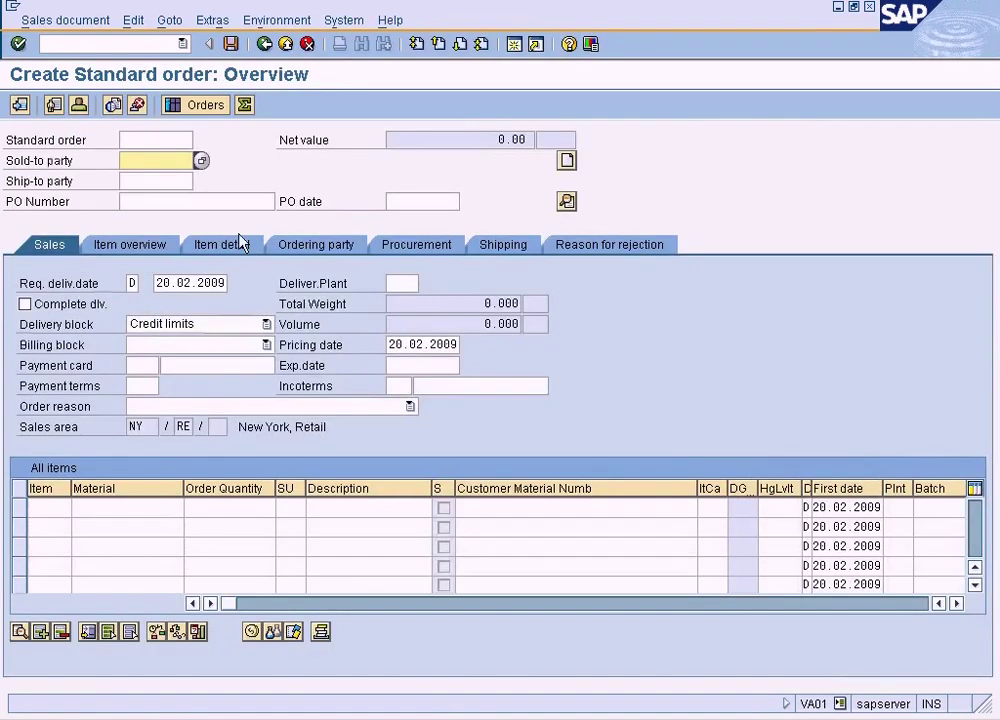
Search for sold-to customers per sales group in sales organization NY, clearing the distribution channel restriction
key(F4)
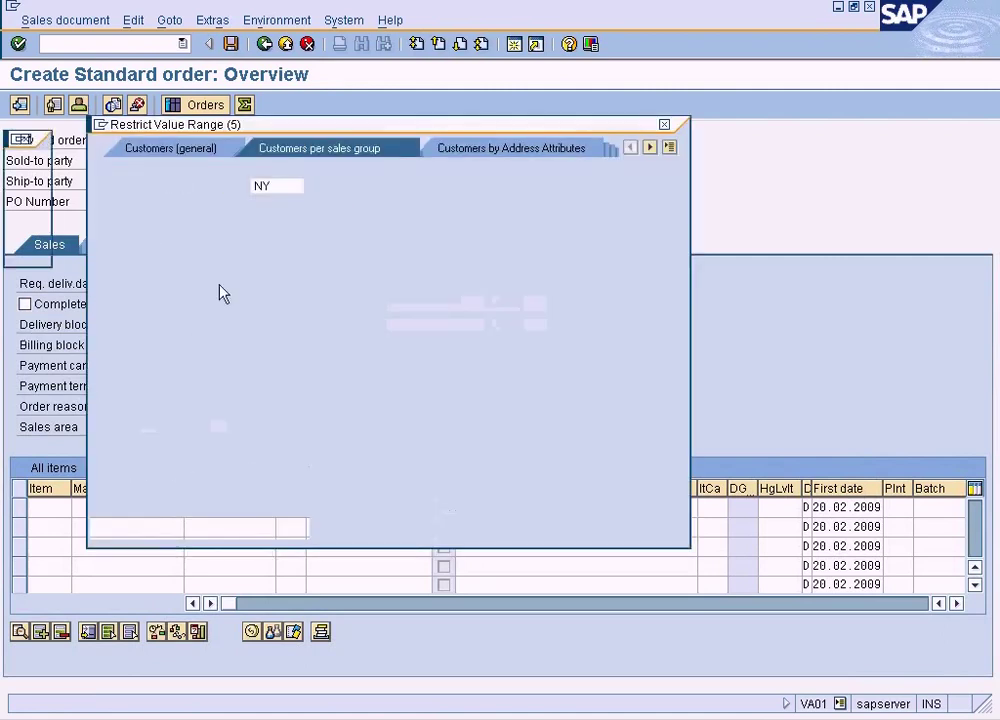
click(103, 527)
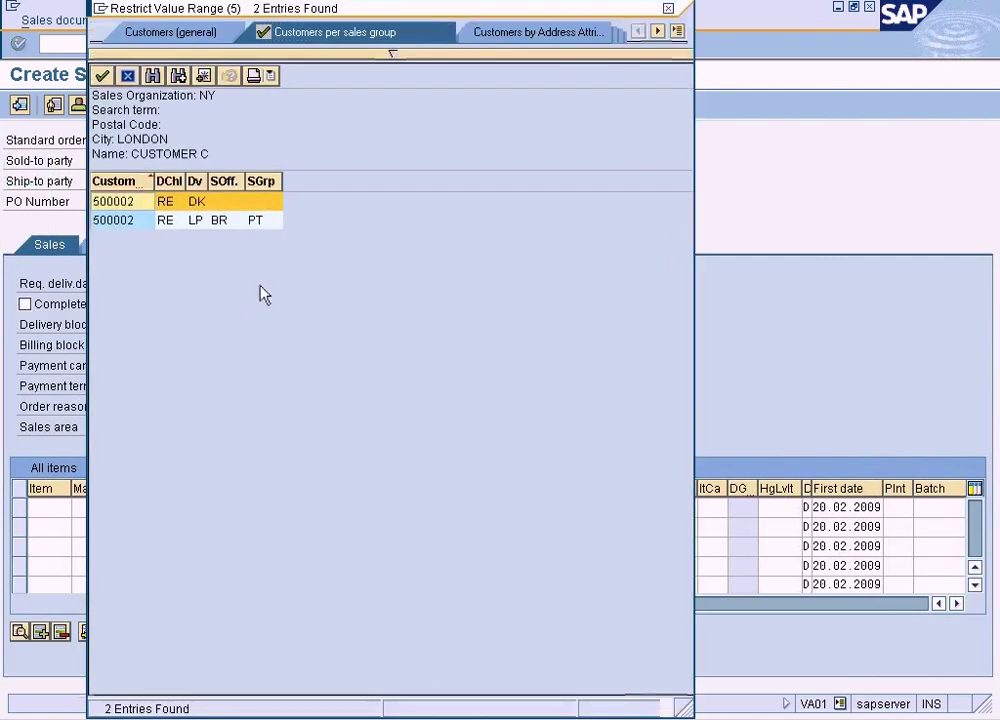
click(392, 53)
drag(276, 232, 217, 228)
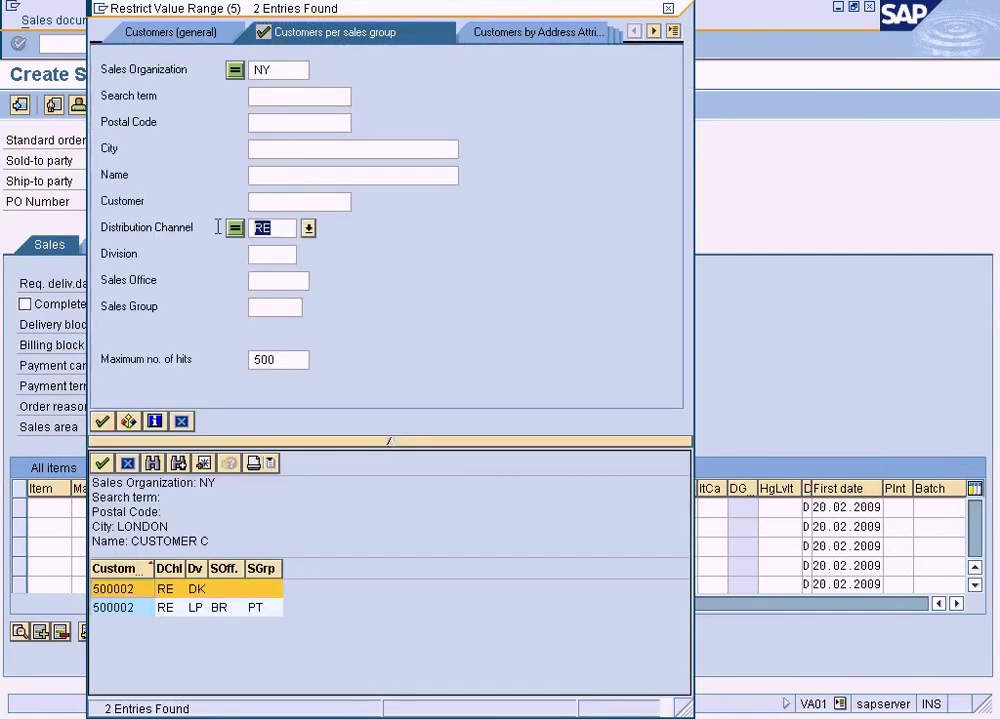
click(102, 421)
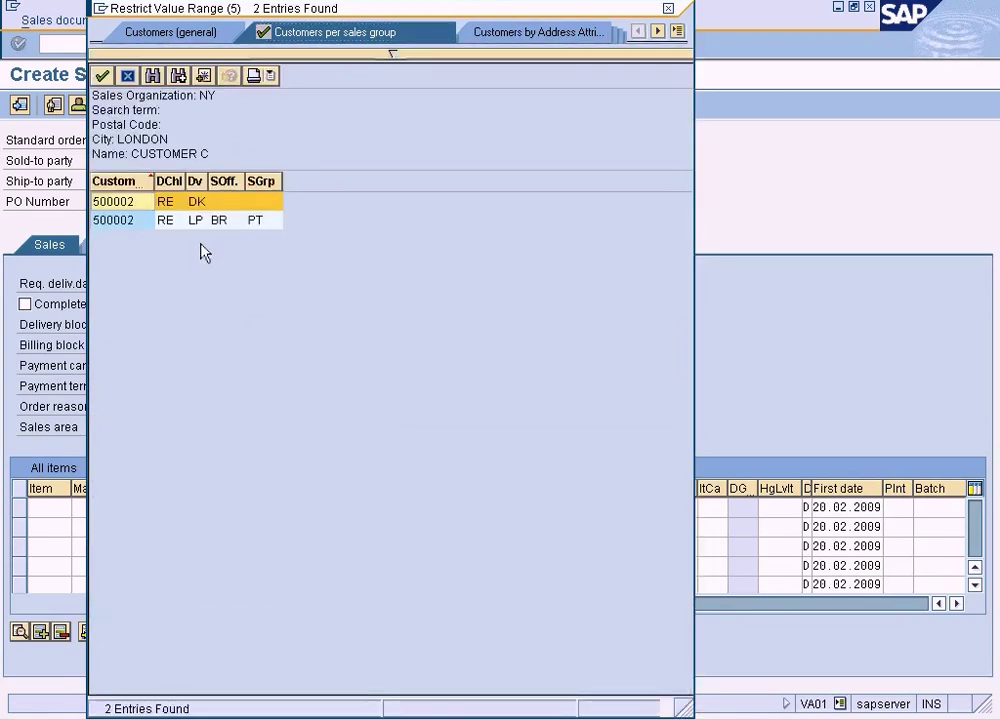
Try the general customer search for the sold-to party, then cancel it and leave the order without saving
click(393, 54)
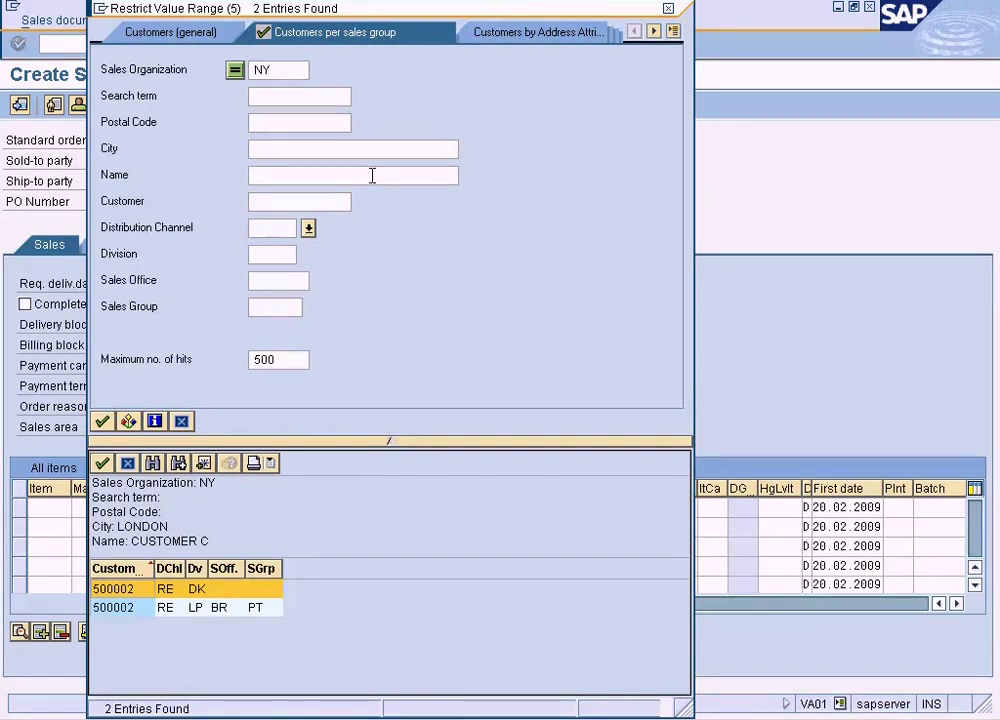
click(205, 33)
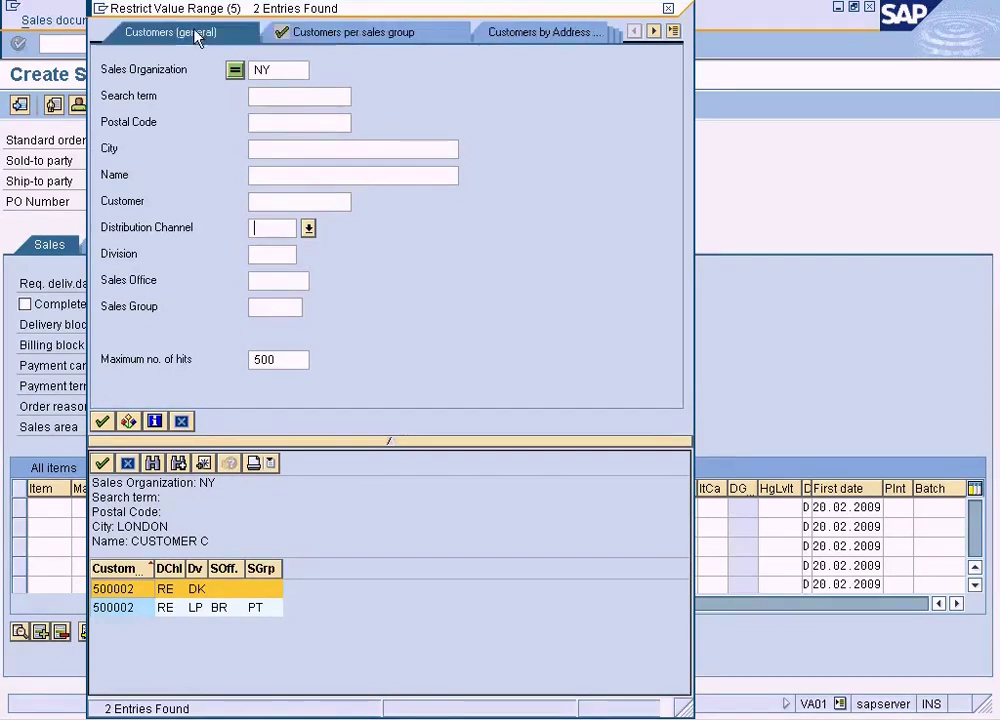
key(Return)
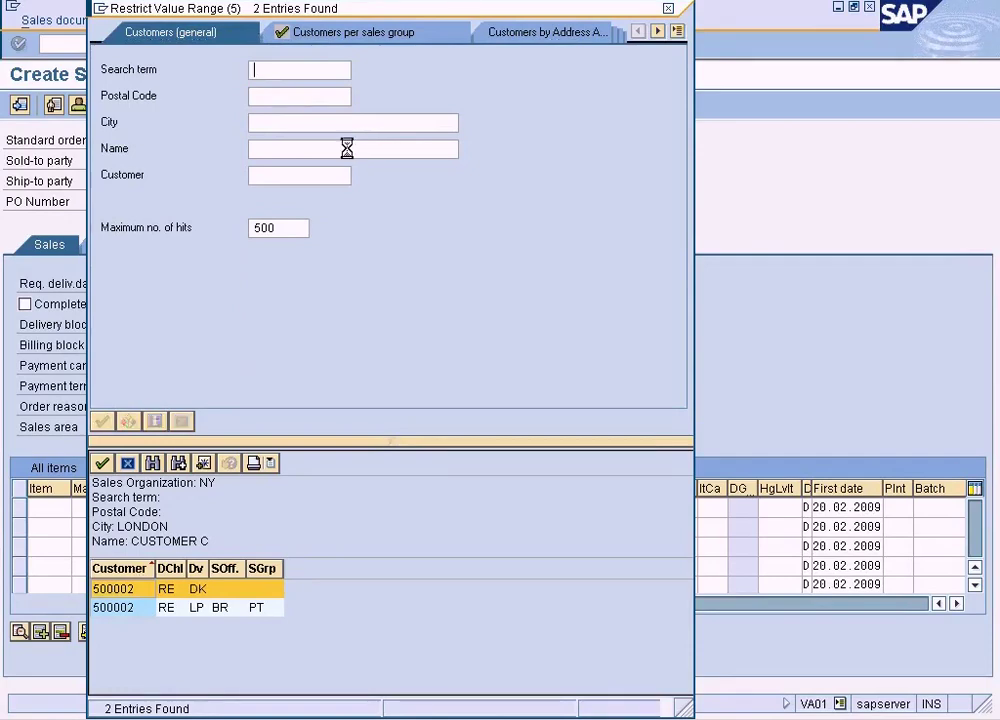
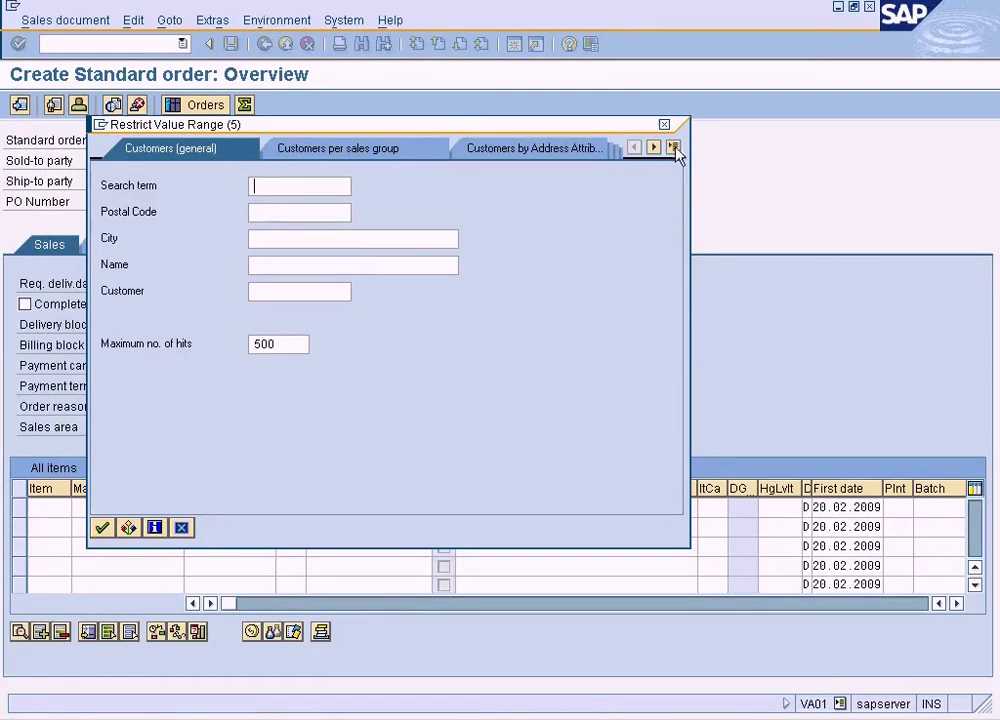
click(181, 527)
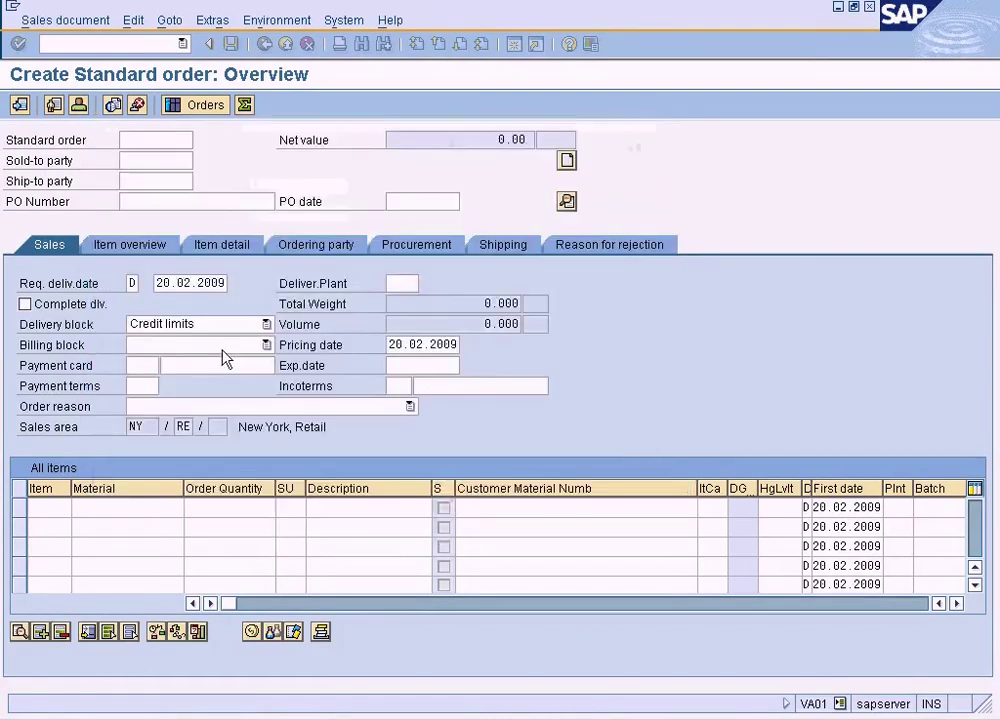
click(286, 46)
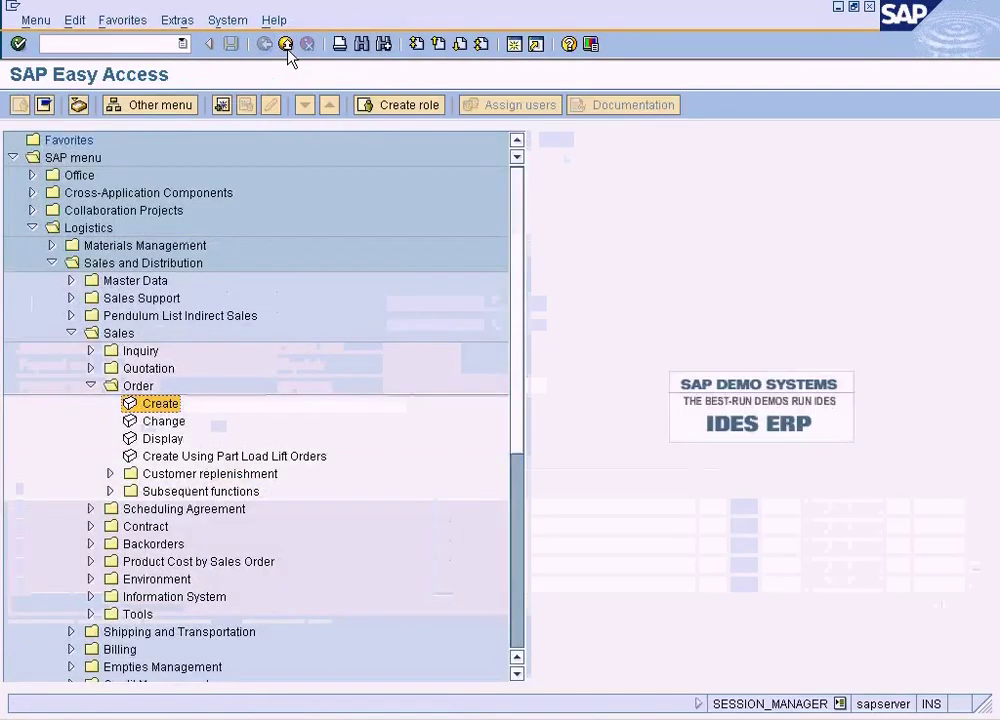
Start creating the standard order again with division LP for sales organization NY and distribution channel RE
double_click(160, 404)
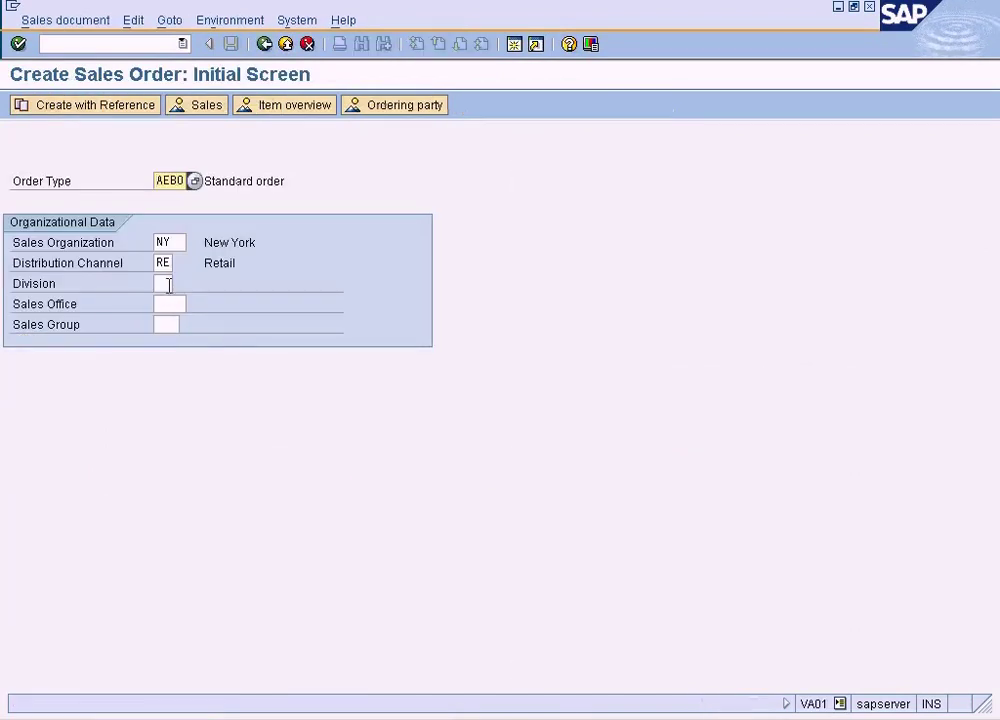
click(167, 285)
text(Lp)
key(Return)
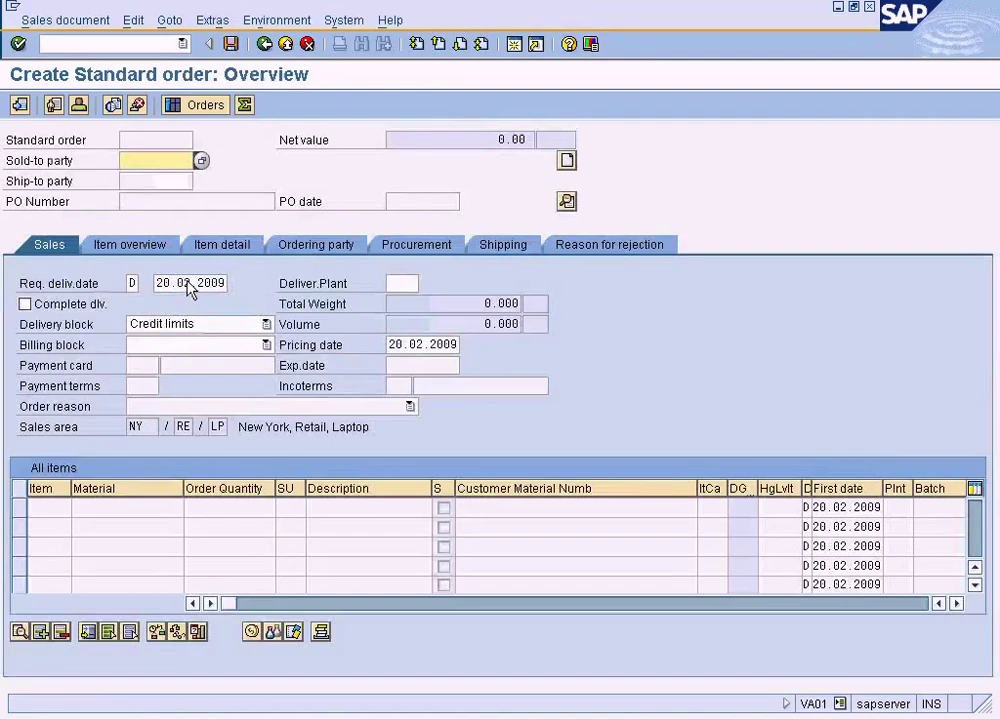
Look up customers for the sold-to party with the general search and view the search by address attributes
click(201, 161)
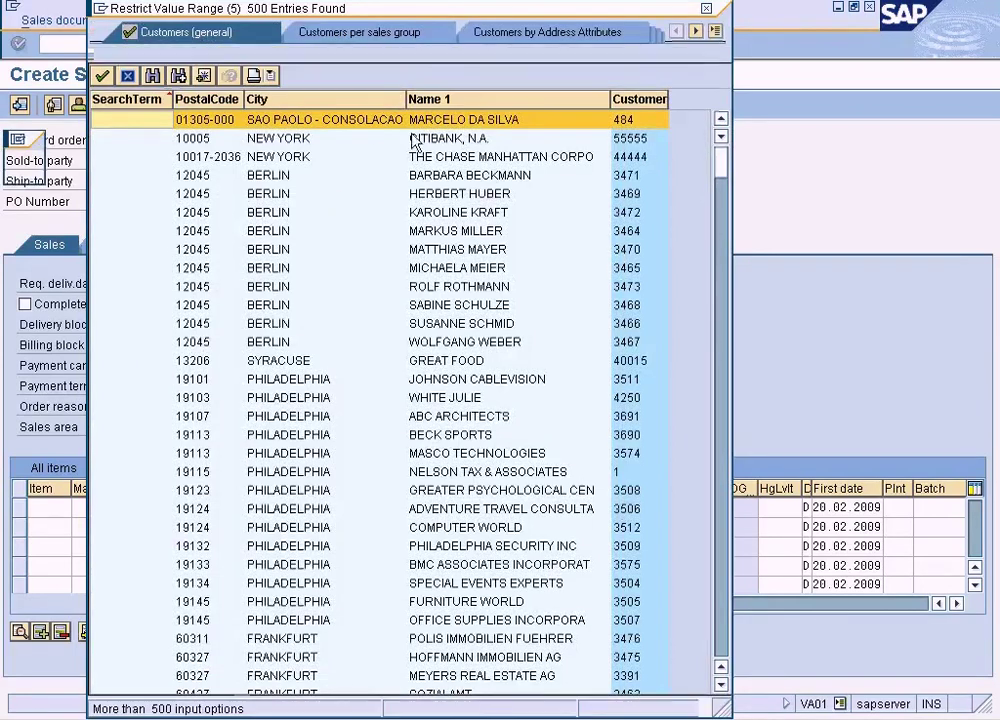
click(418, 58)
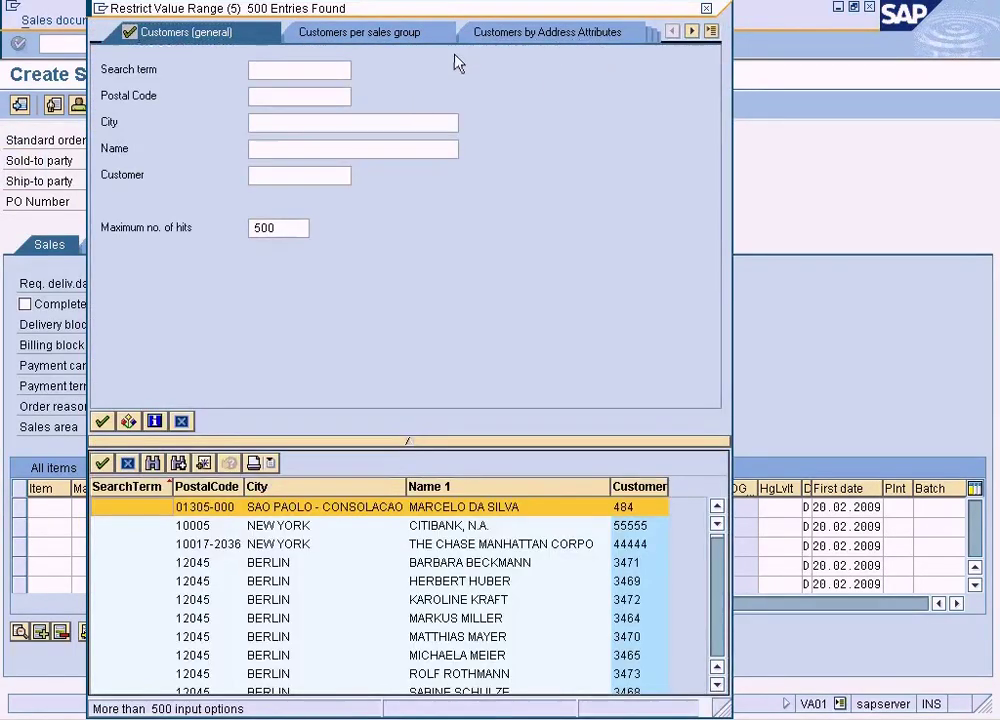
click(711, 31)
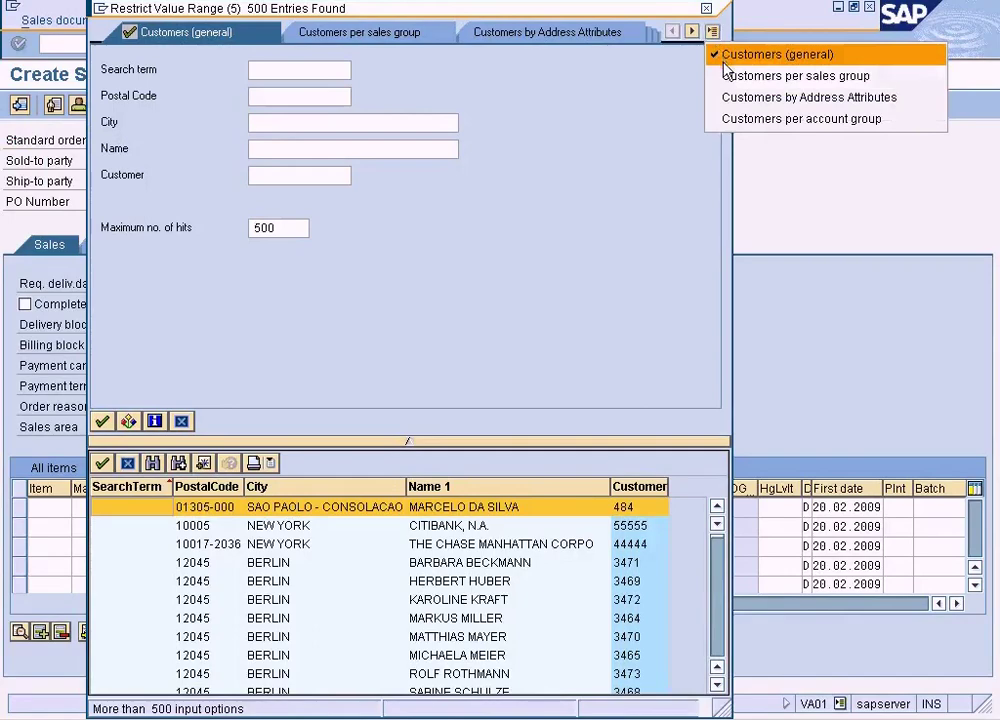
click(725, 97)
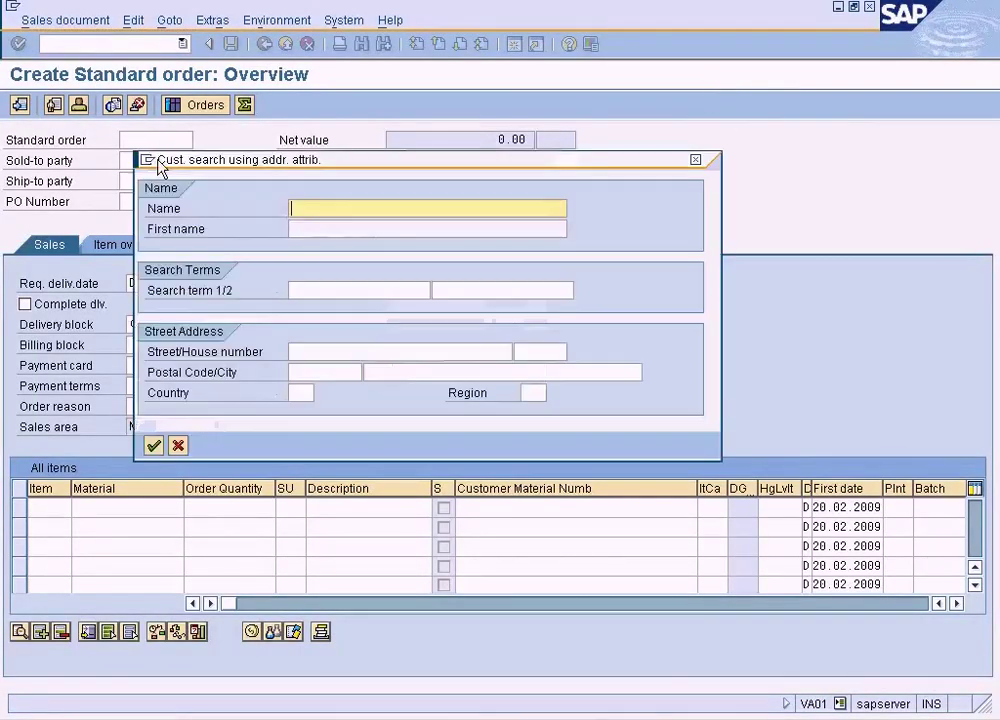
click(153, 445)
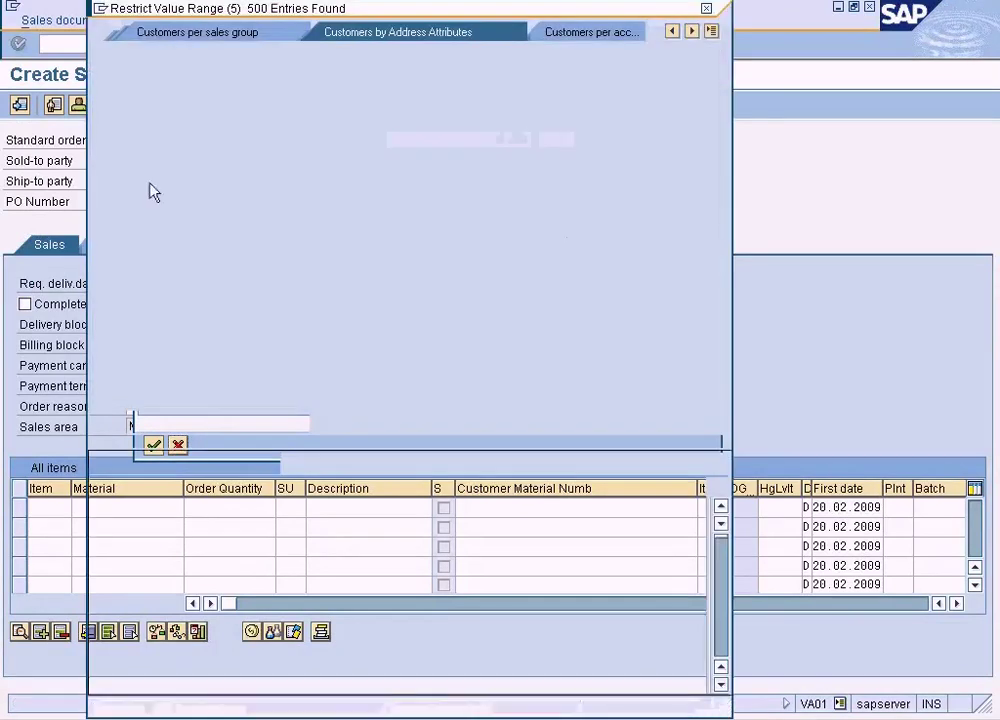
Search for sold-to customers per account group, restricted to the trade customers group TCUS
click(716, 31)
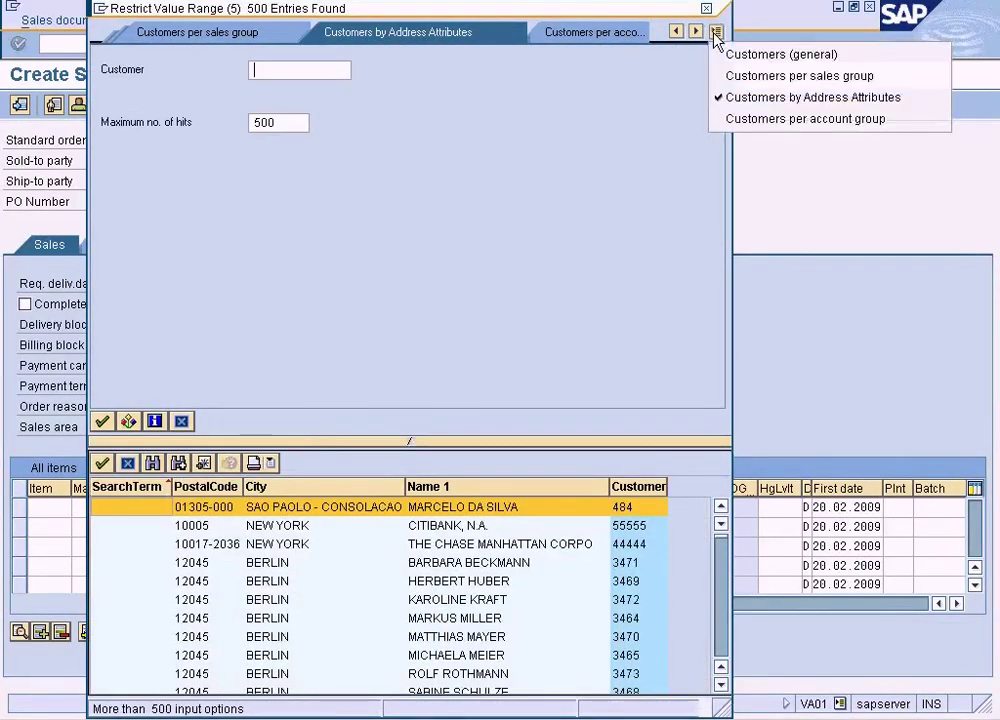
click(726, 118)
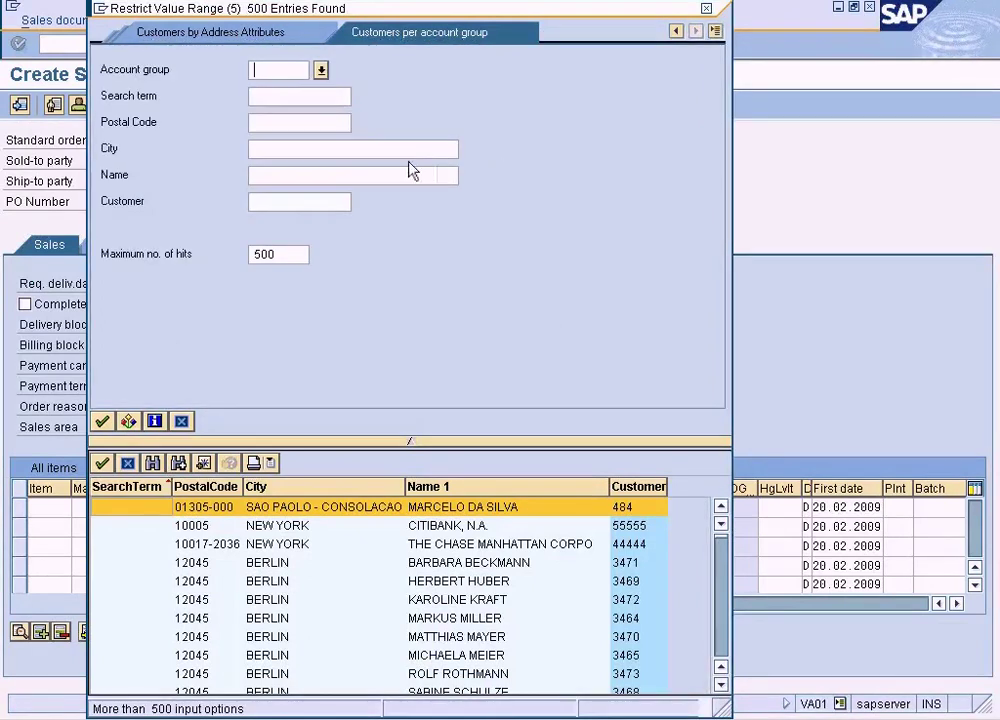
click(321, 70)
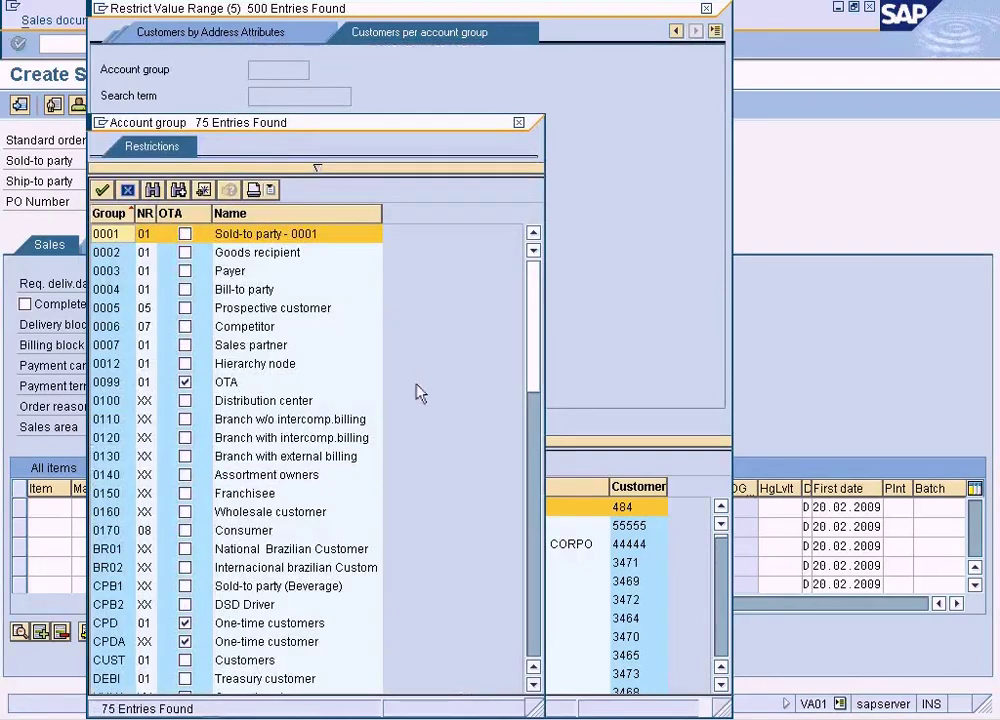
double_click(532, 653)
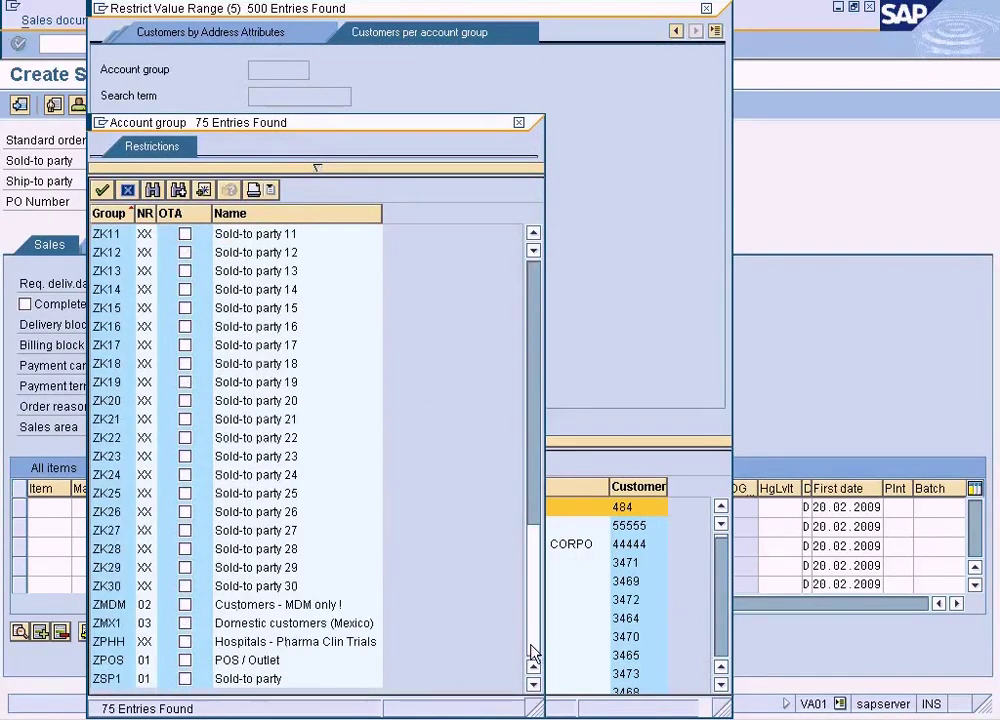
scroll(543, 318, up, 7)
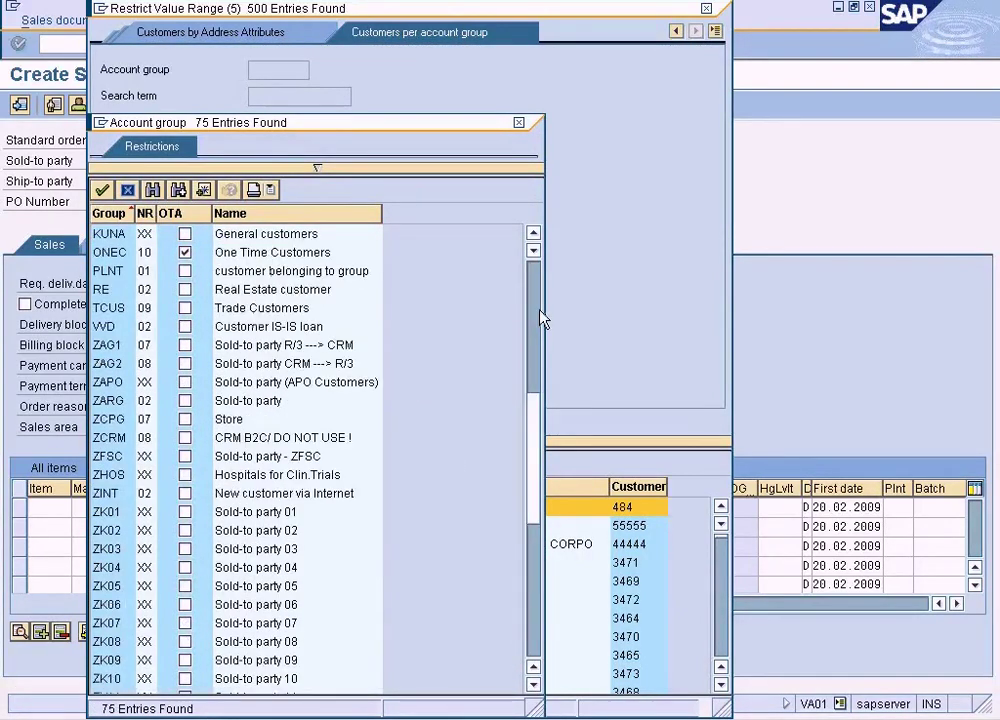
double_click(318, 314)
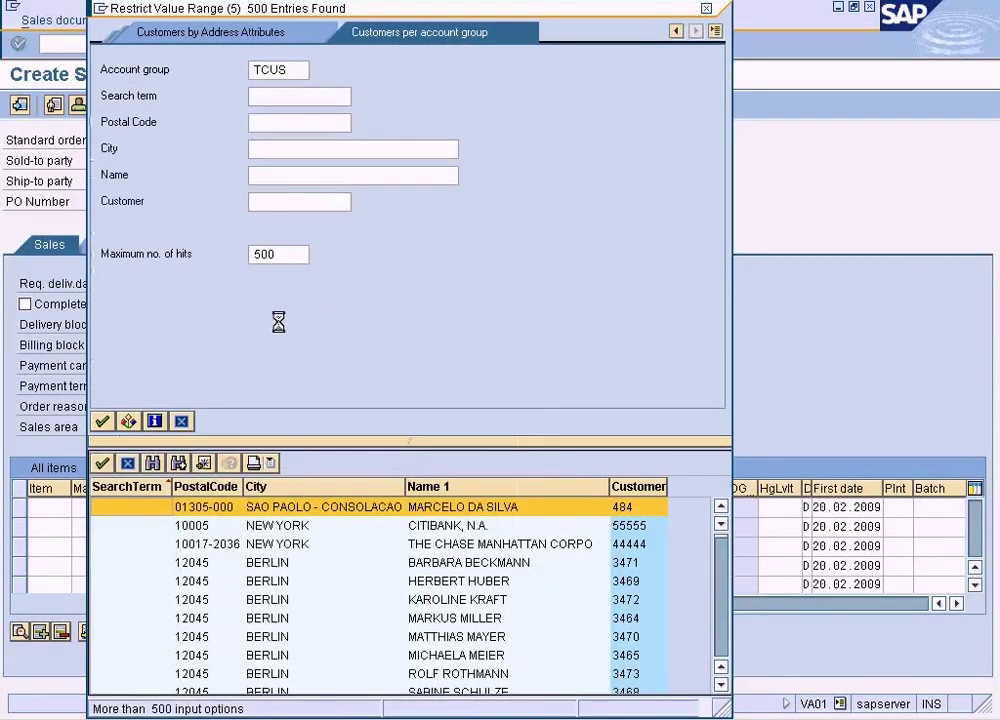
click(106, 421)
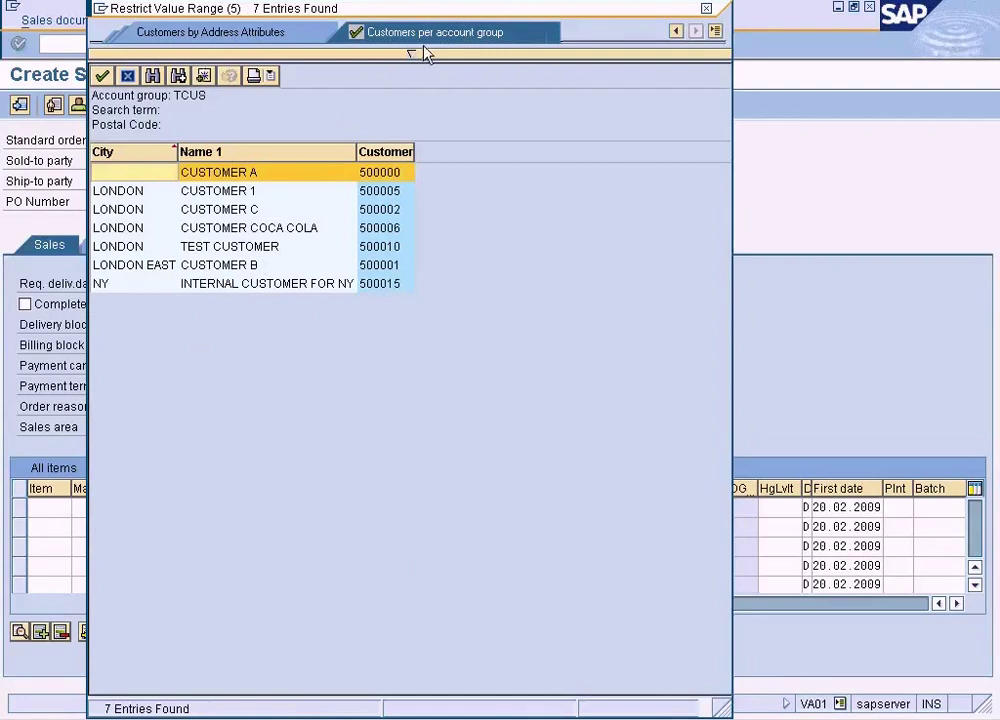
Choose Customer C in London from the customer list as the order's sold-to party
drag(424, 16, 678, 25)
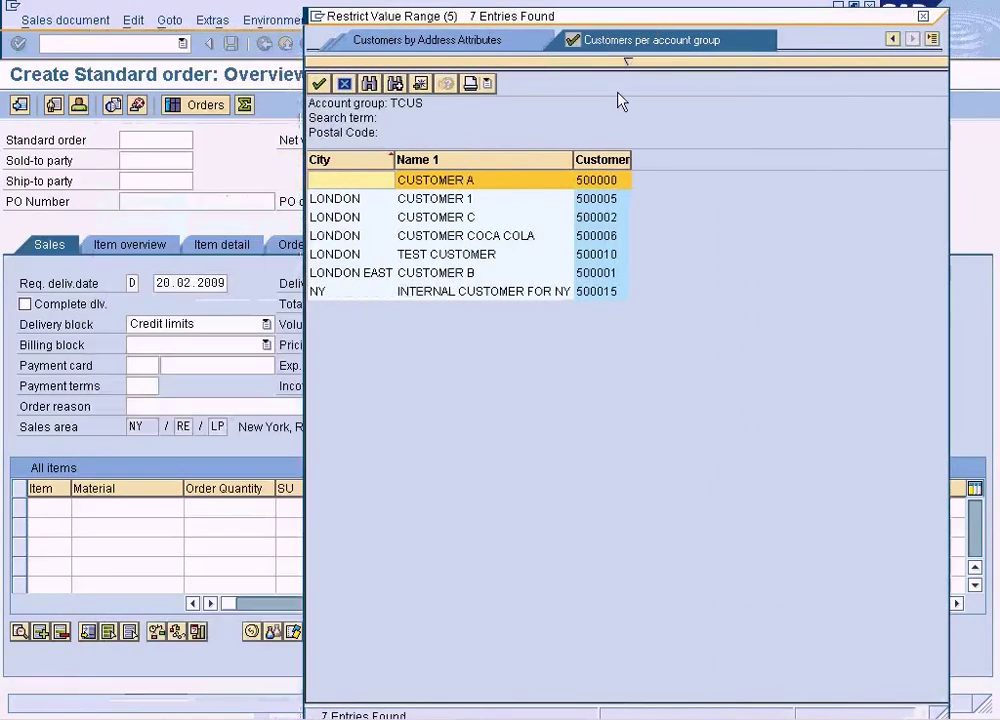
click(600, 198)
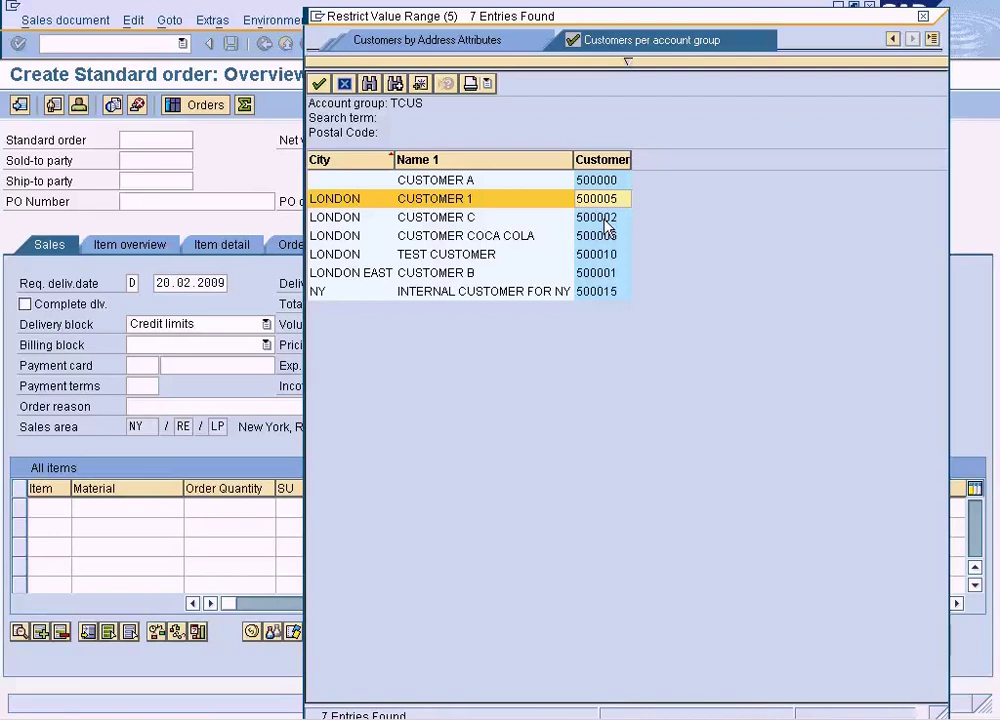
double_click(604, 218)
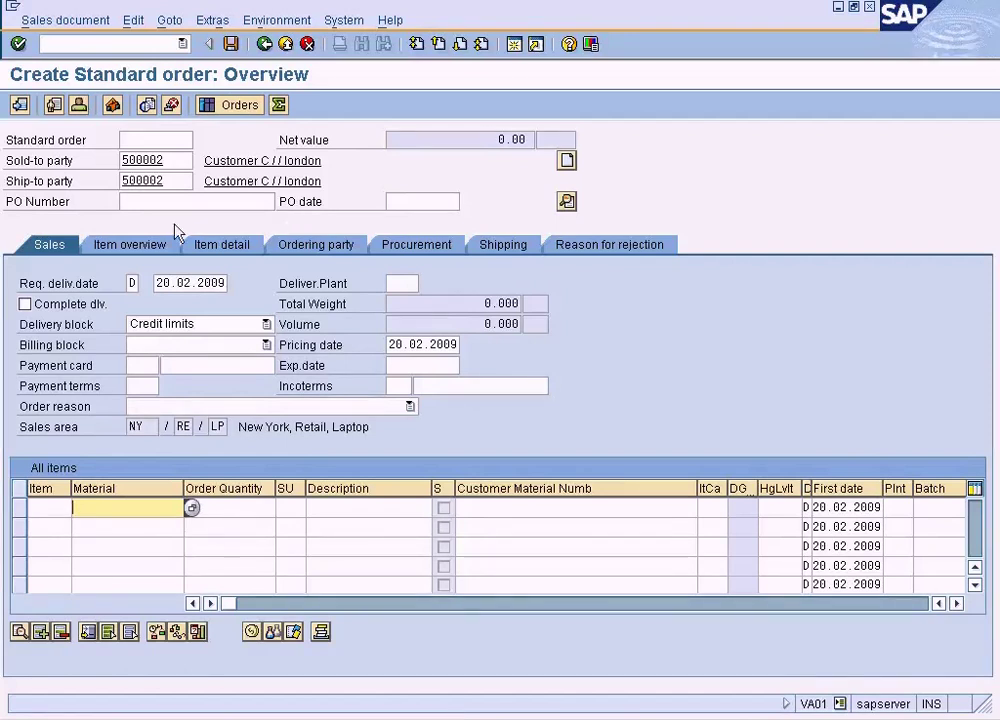
click(176, 160)
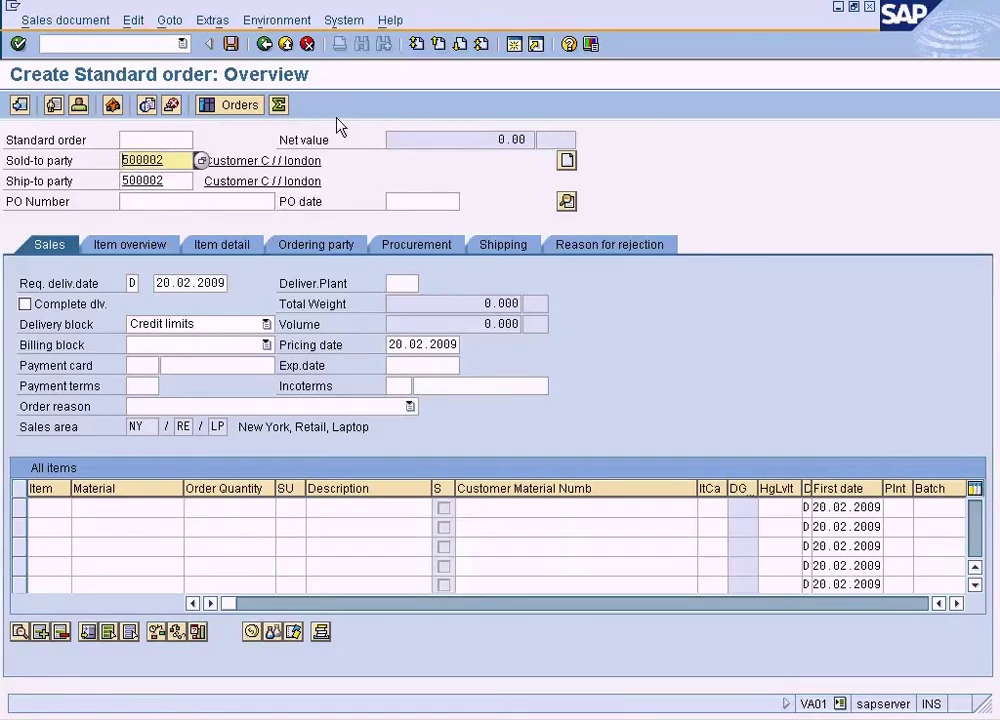
In a new session, run XD02 for Customer C in sales area NY/RE/LP and show the partner functions in the sales area data
click(515, 45)
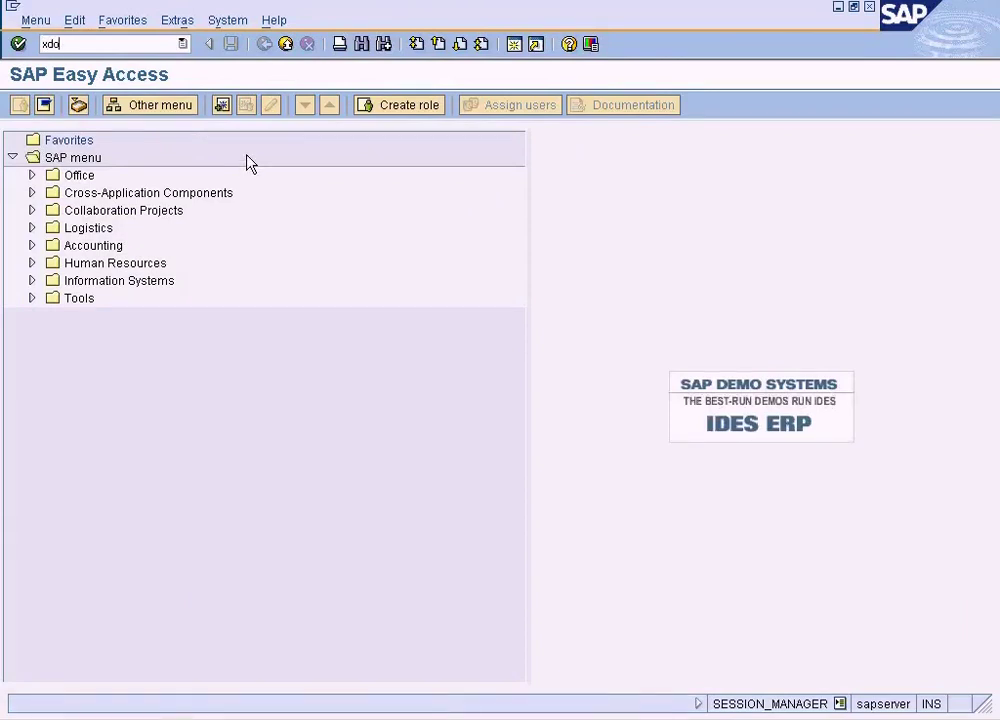
key(Return)
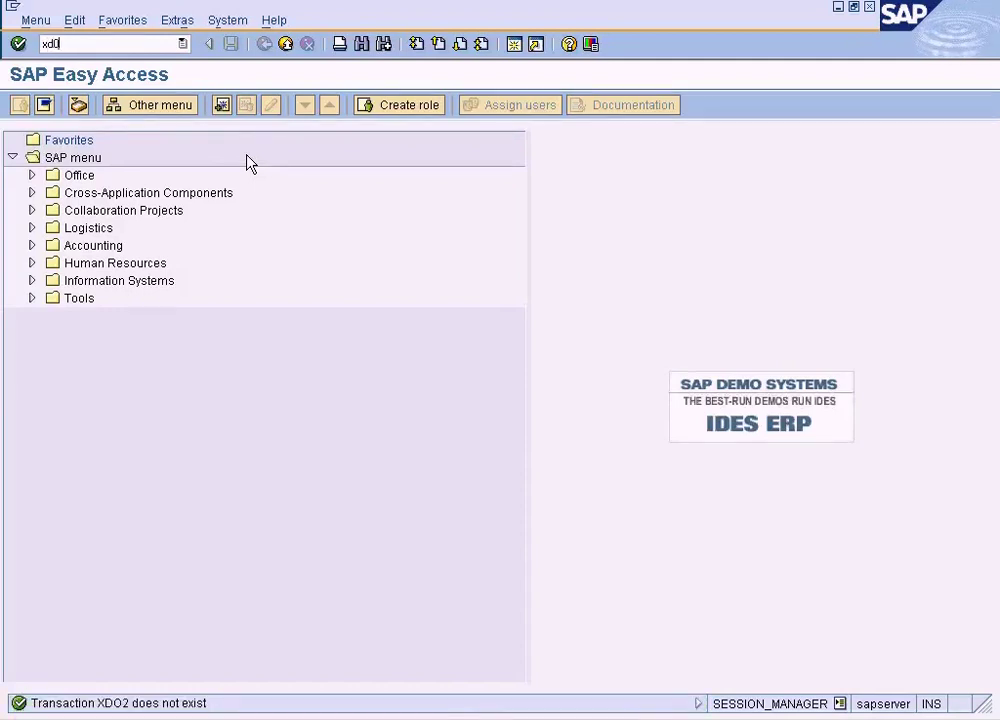
key(Return)
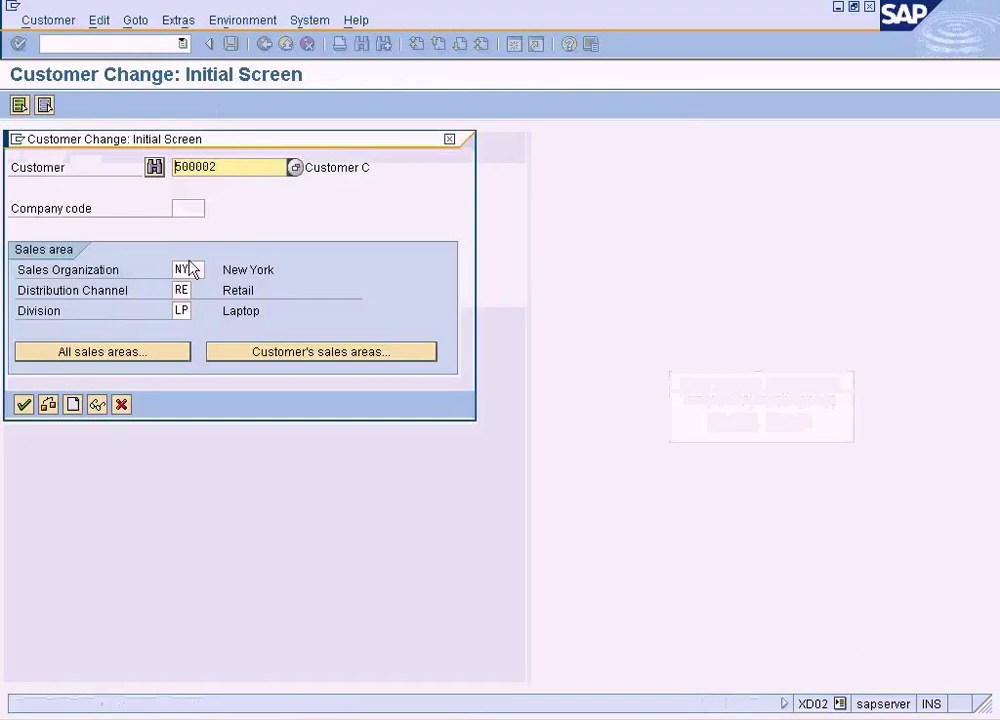
click(188, 346)
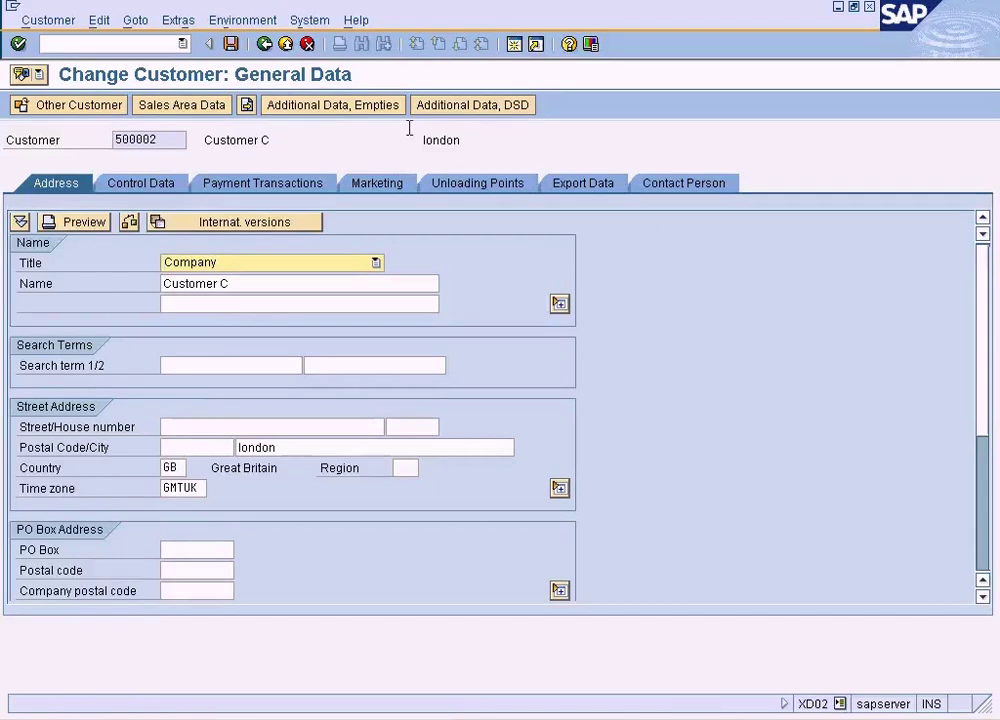
click(190, 105)
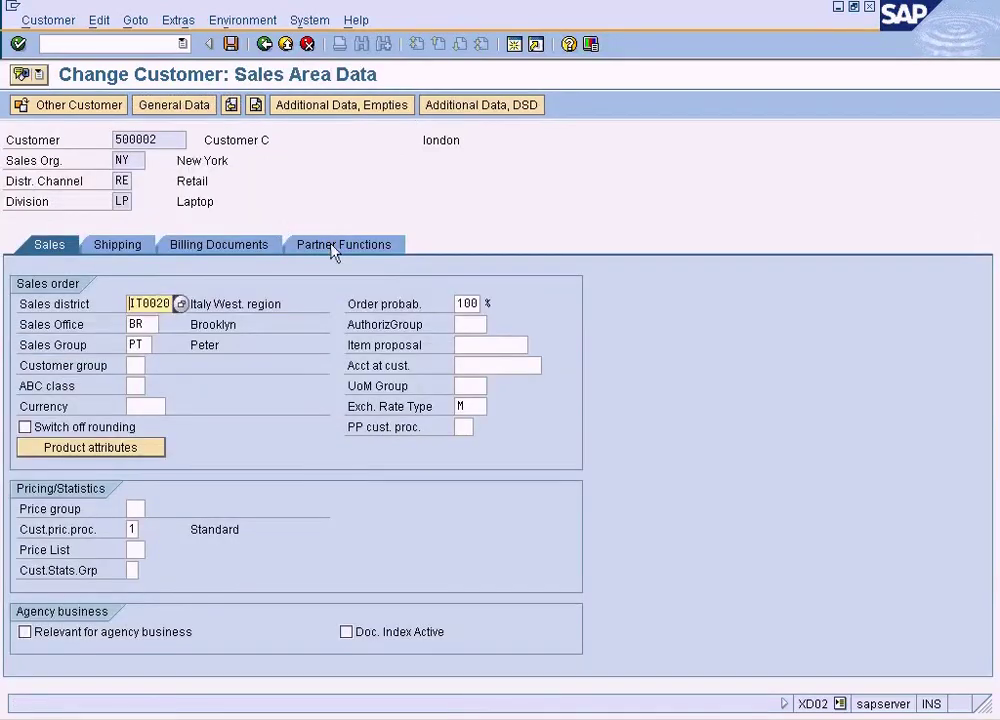
click(336, 246)
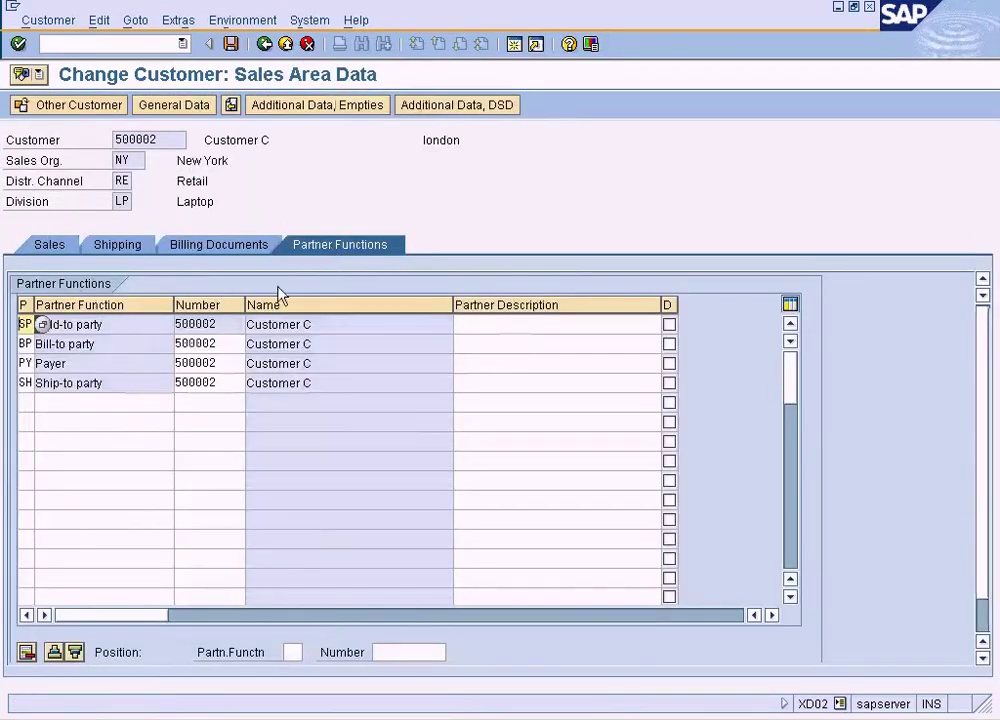
Try to assign Customer B, found by company code SUN, as Customer C's payer, then exit the customer change without saving
click(225, 346)
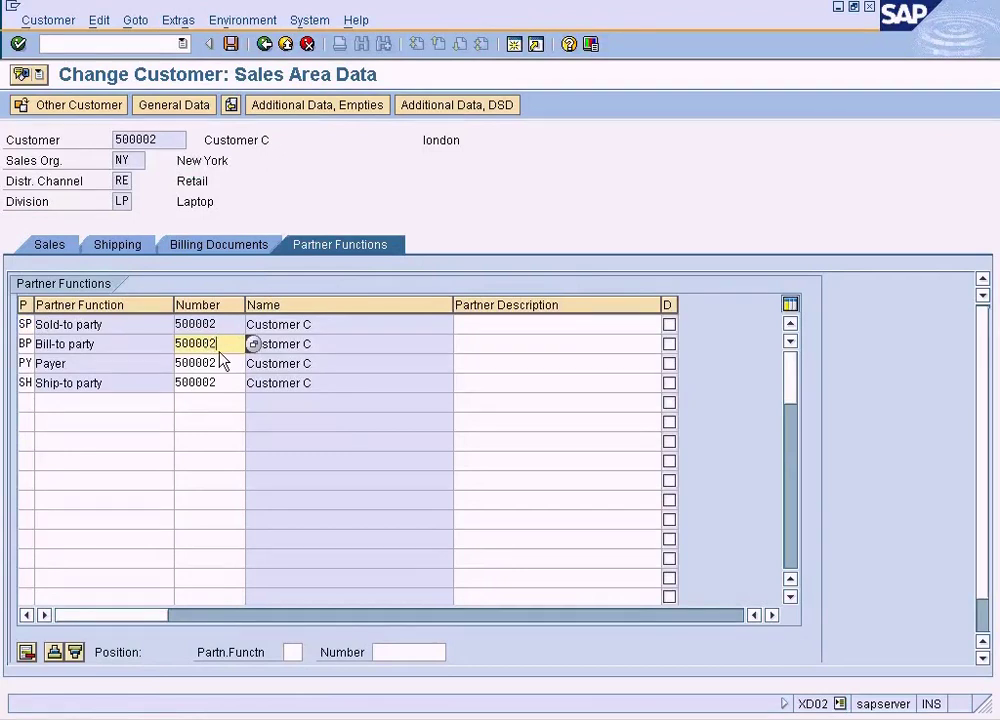
click(218, 364)
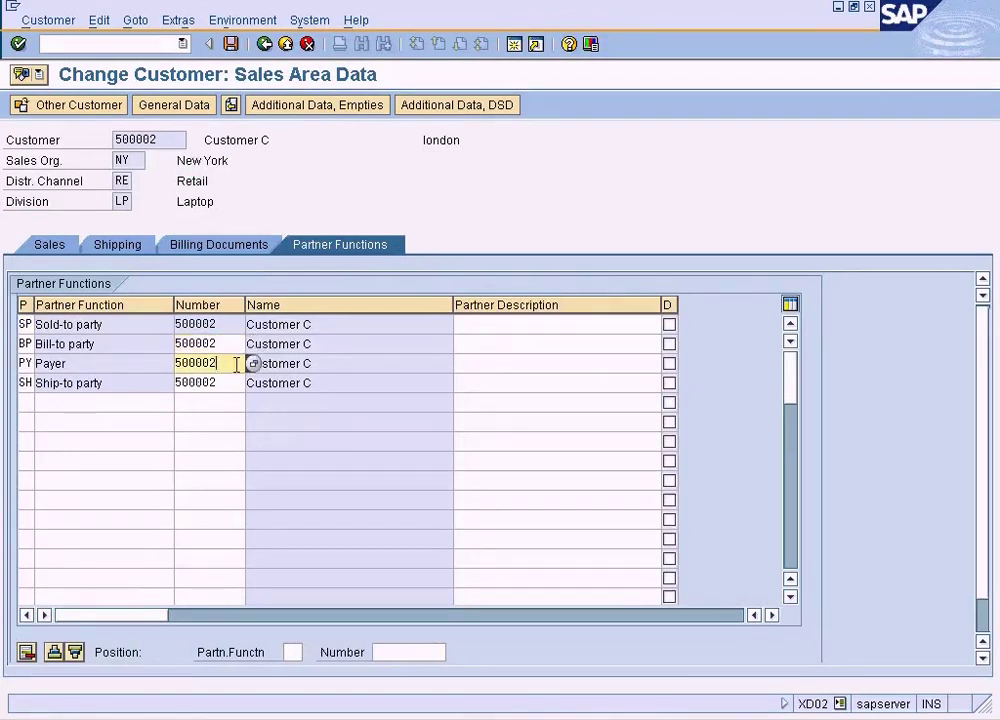
click(254, 365)
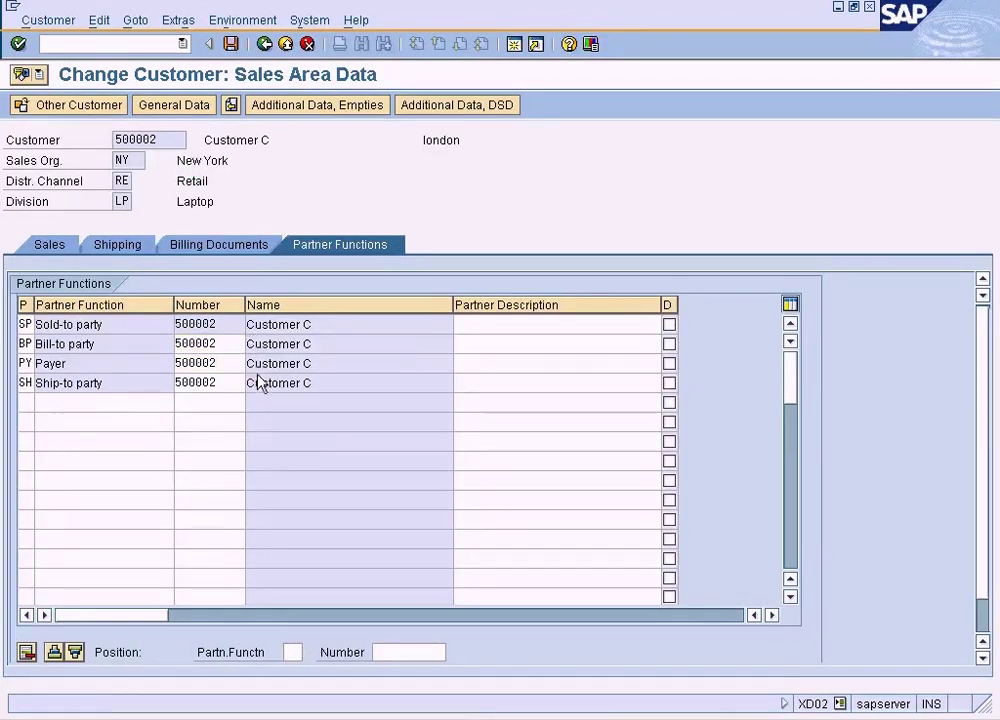
click(215, 253)
text(sun)
key(Return)
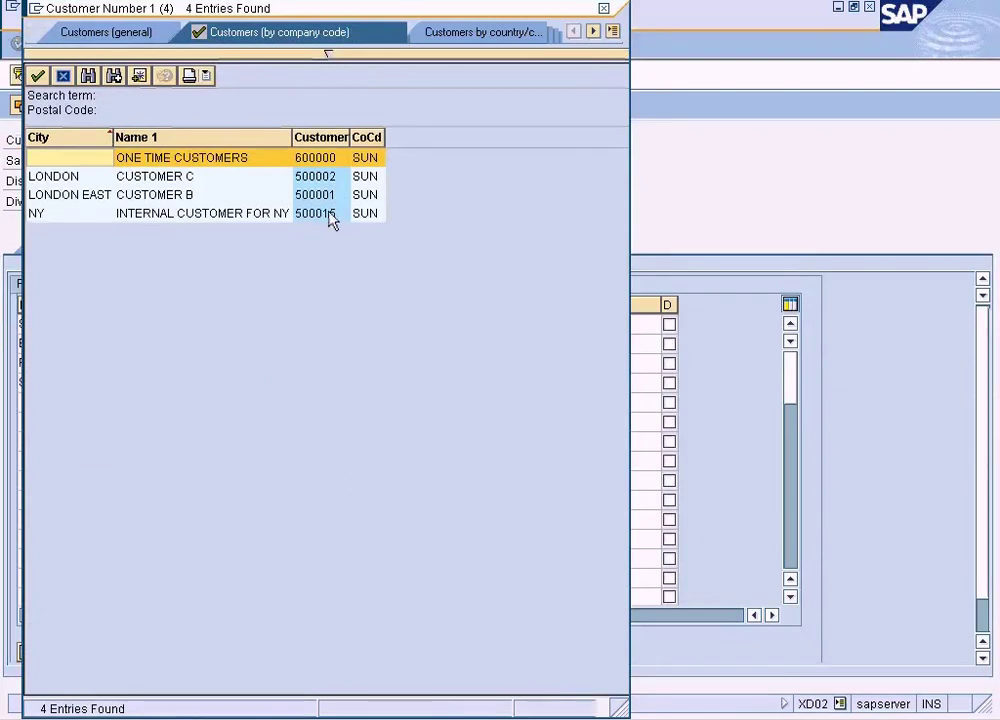
click(326, 195)
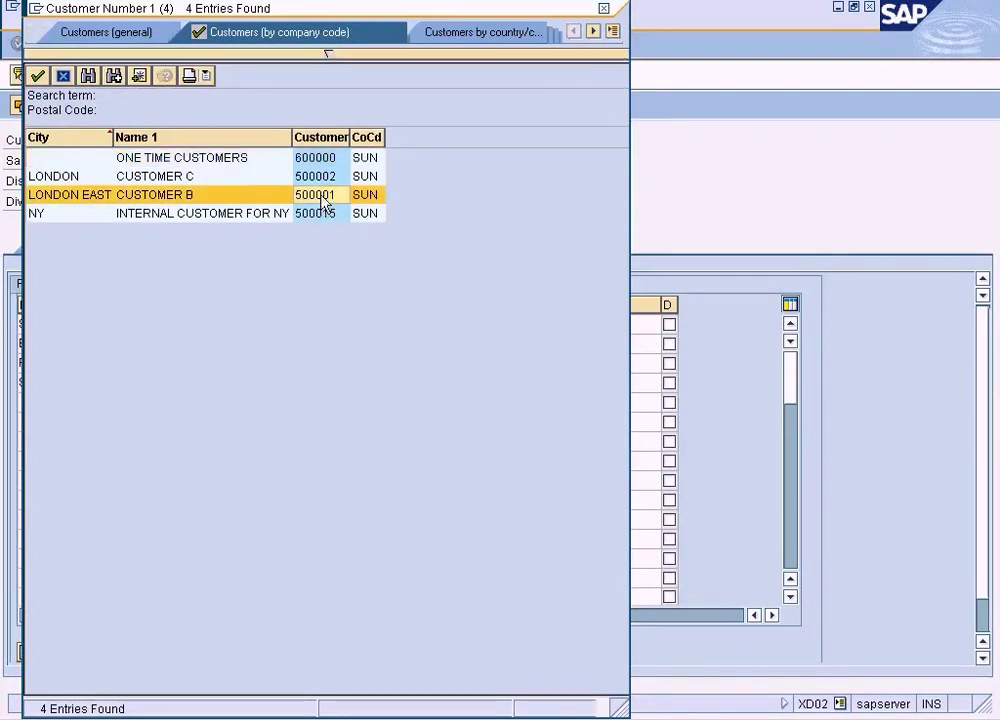
double_click(321, 199)
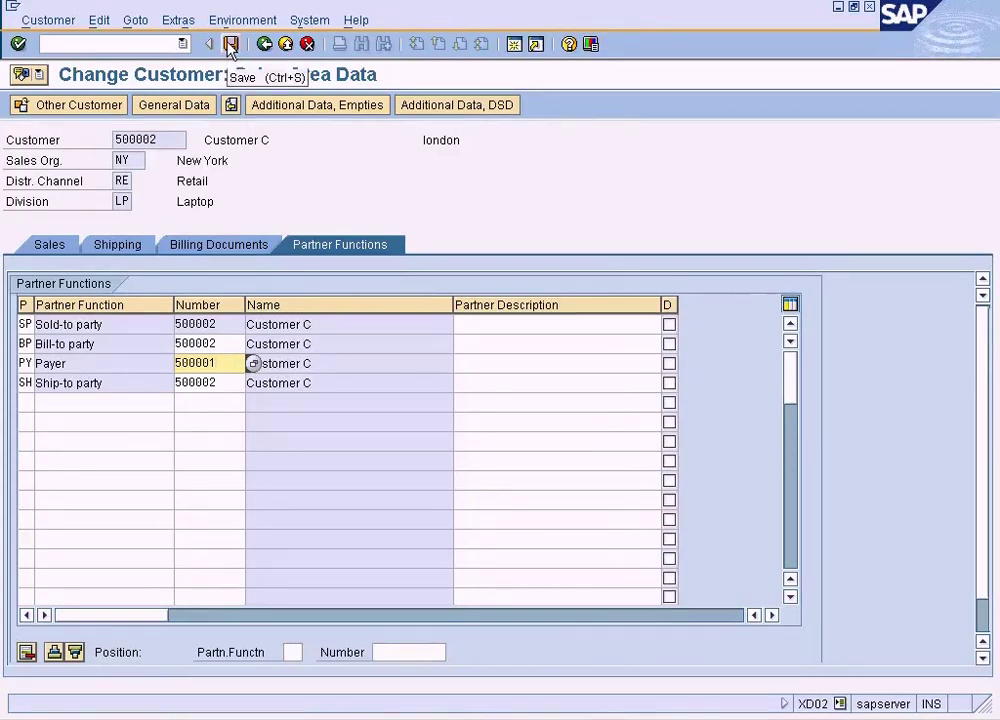
click(230, 44)
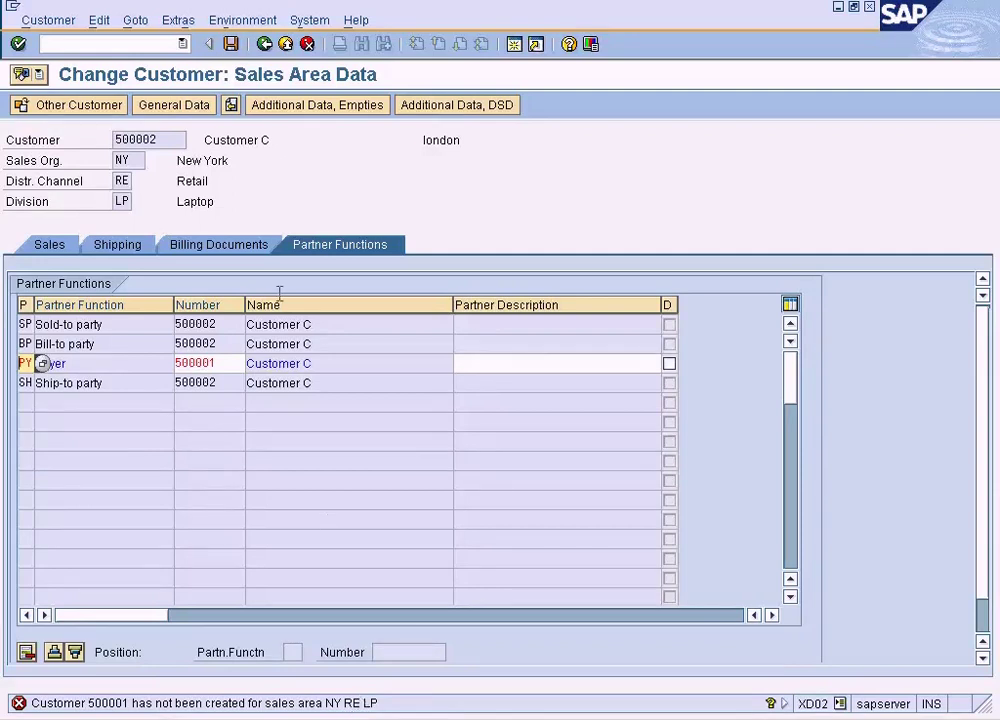
click(225, 362)
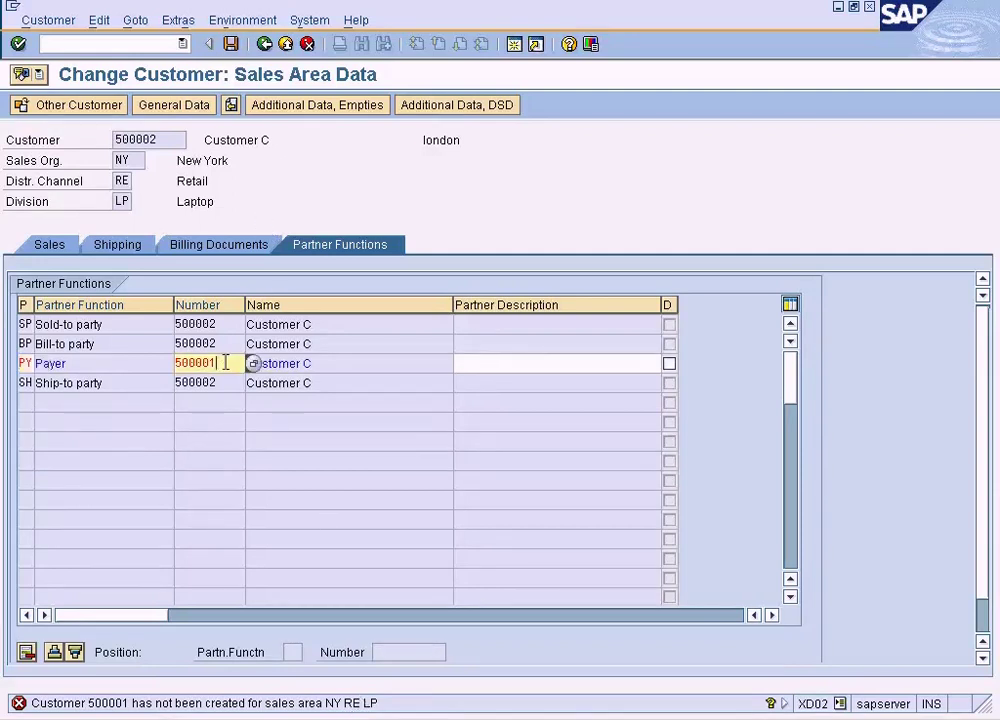
click(285, 43)
click(338, 333)
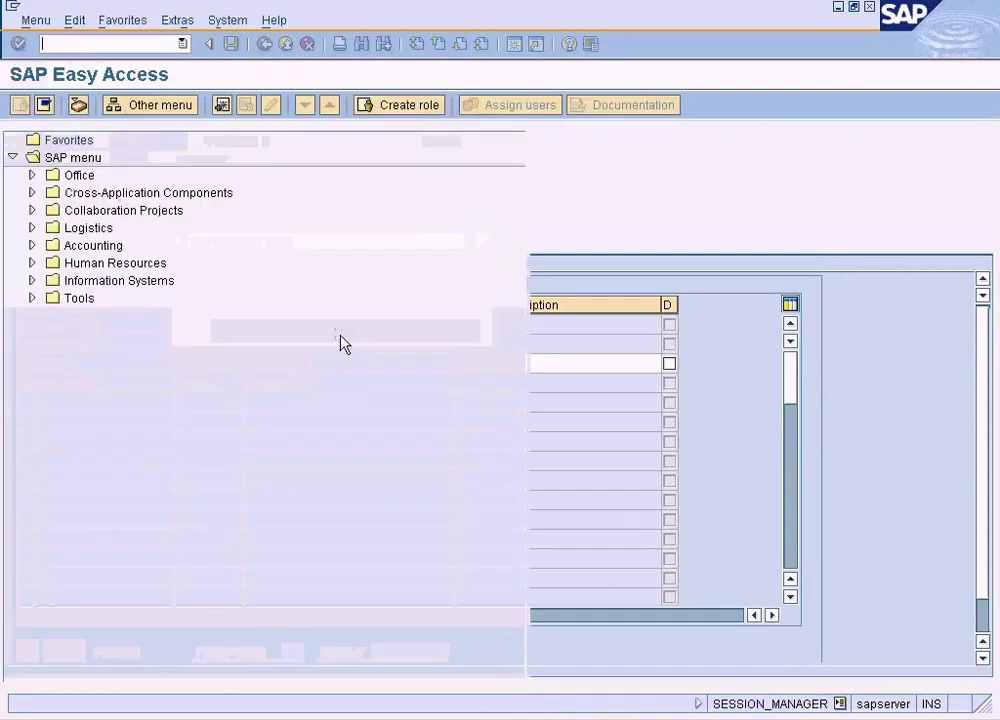
Create Customer B with XD01 as Trade Customers for company code SUN and sales area NY/RE/LP, and save the record
text(xd01)
key(Return)
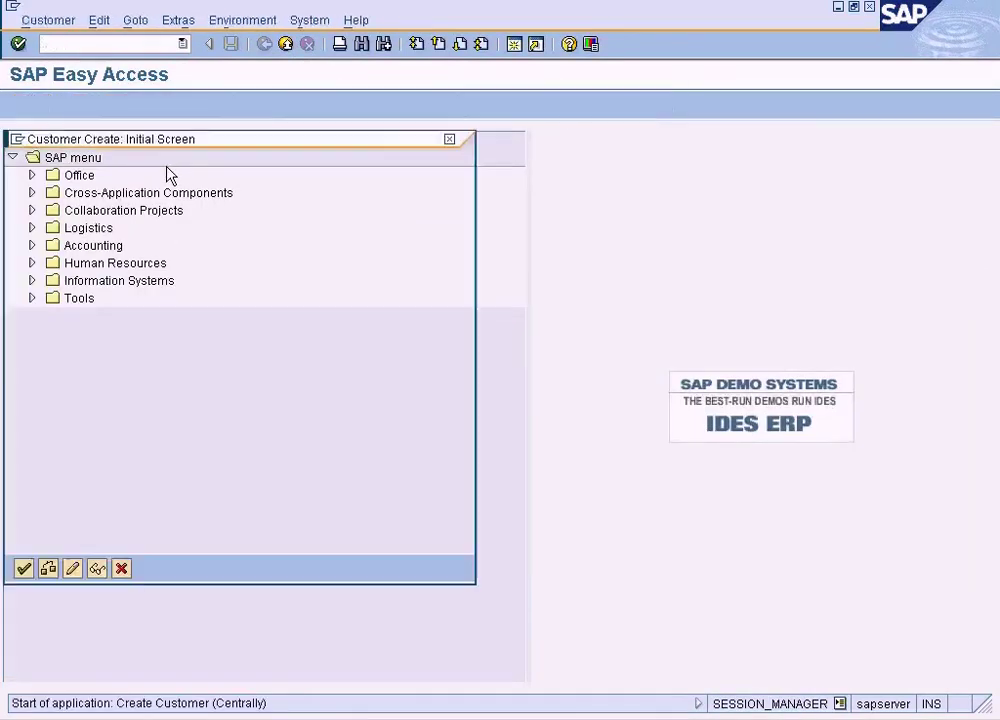
click(275, 167)
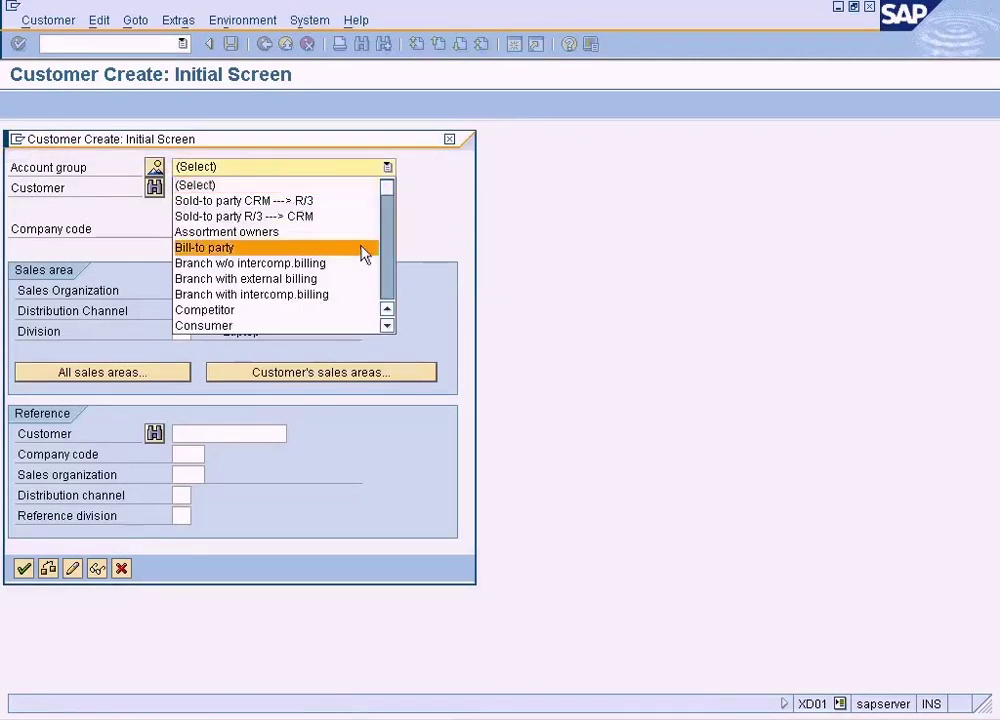
key(End)
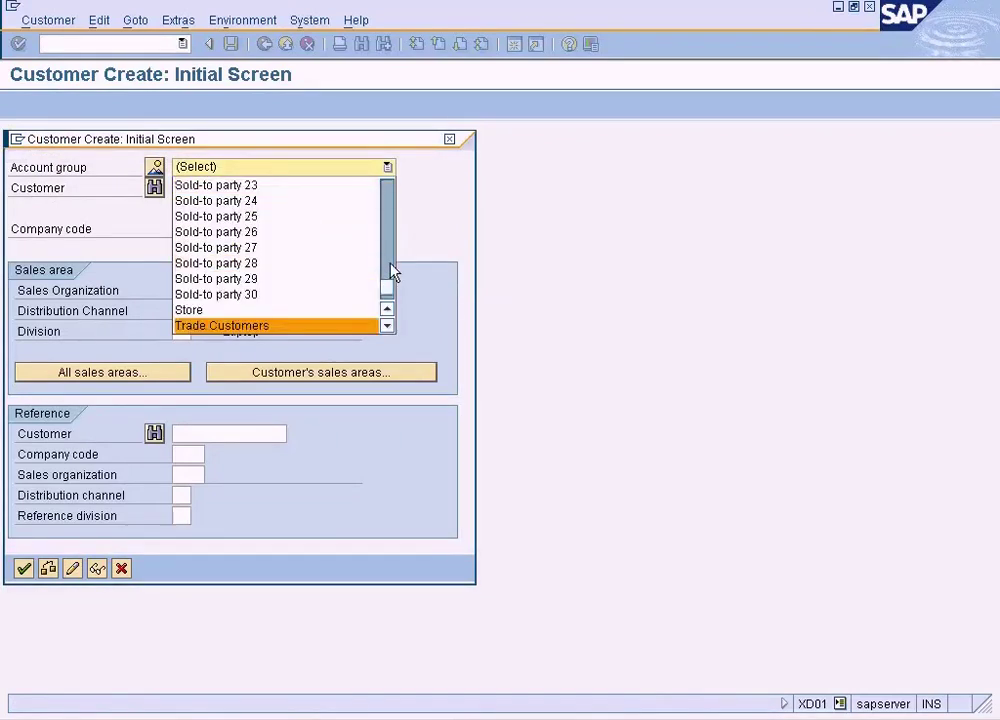
click(330, 326)
click(227, 190)
text(500001)
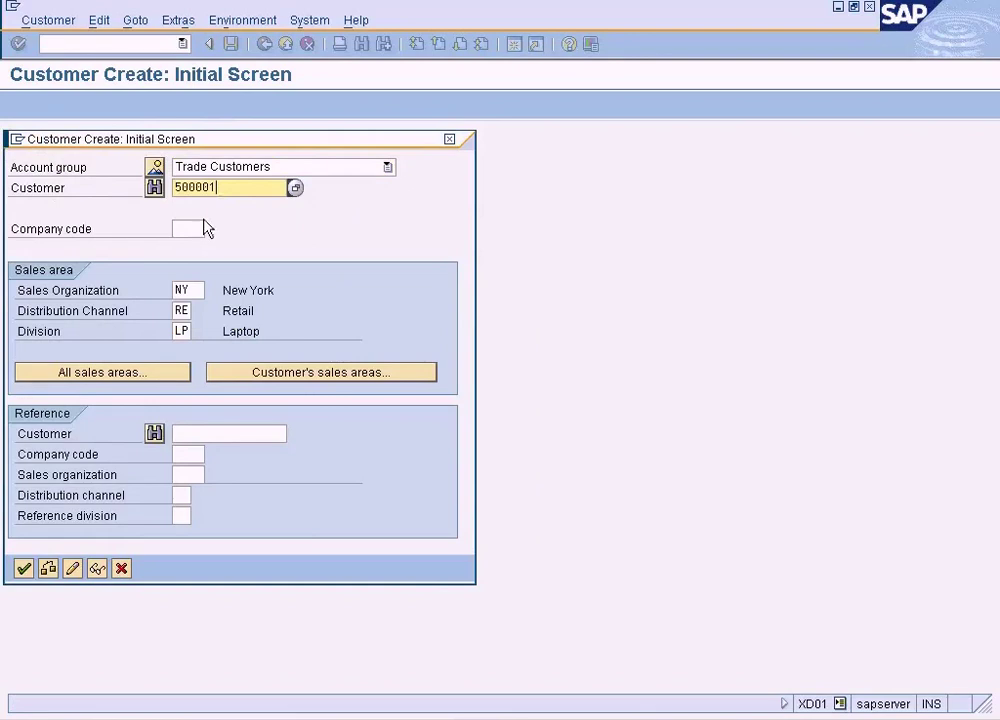
click(195, 228)
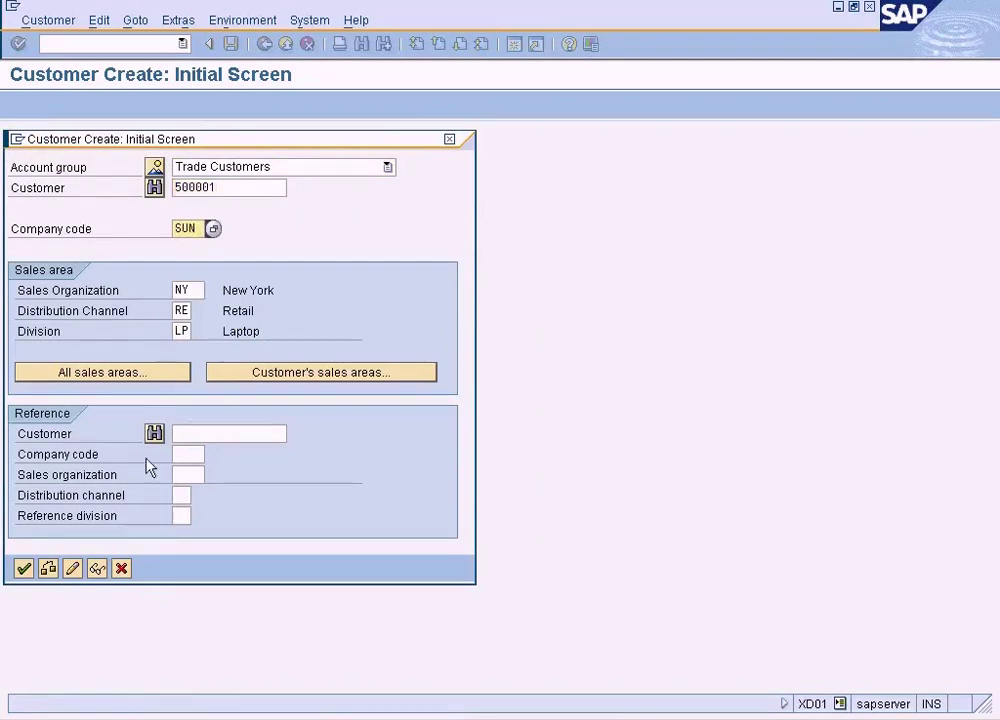
click(25, 567)
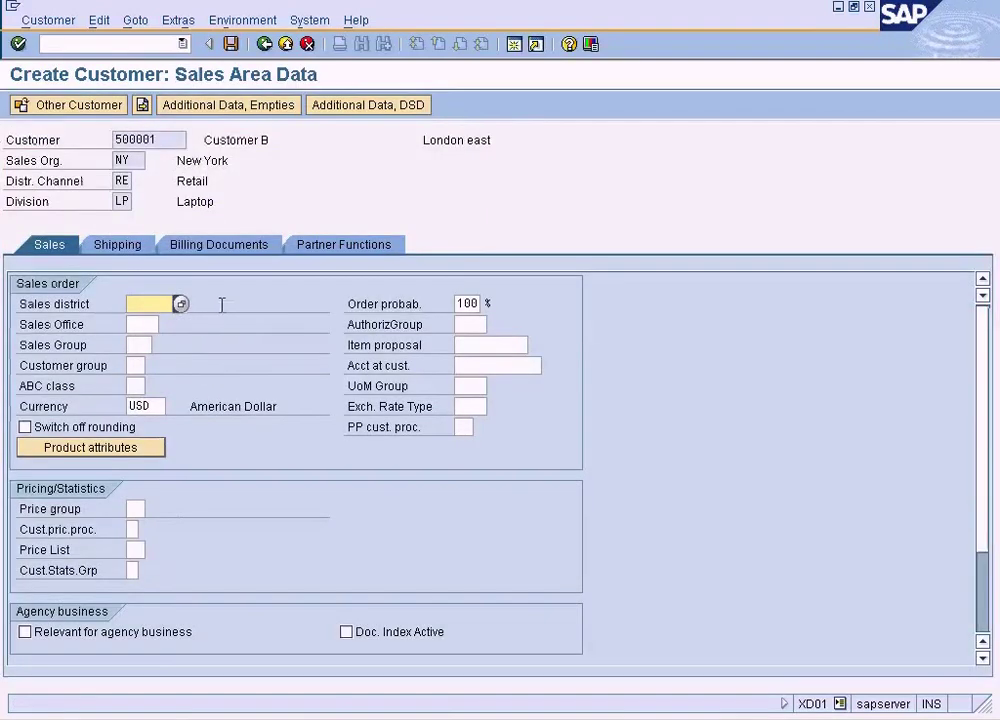
click(231, 44)
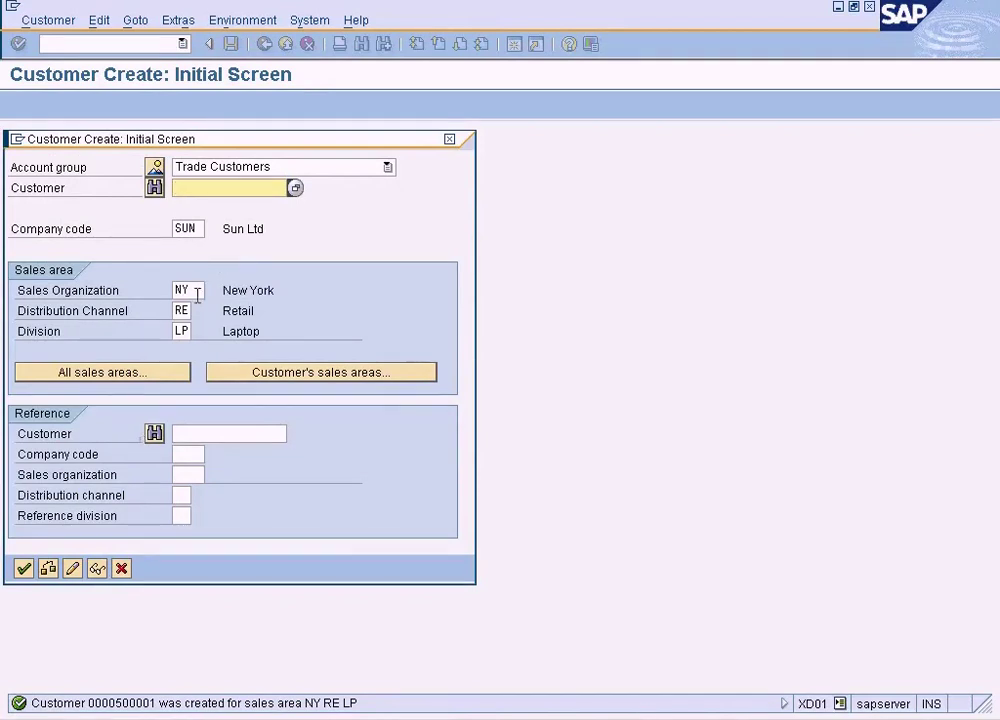
Examine Customer B's partner functions in customer change, then return to the initial screen
click(72, 568)
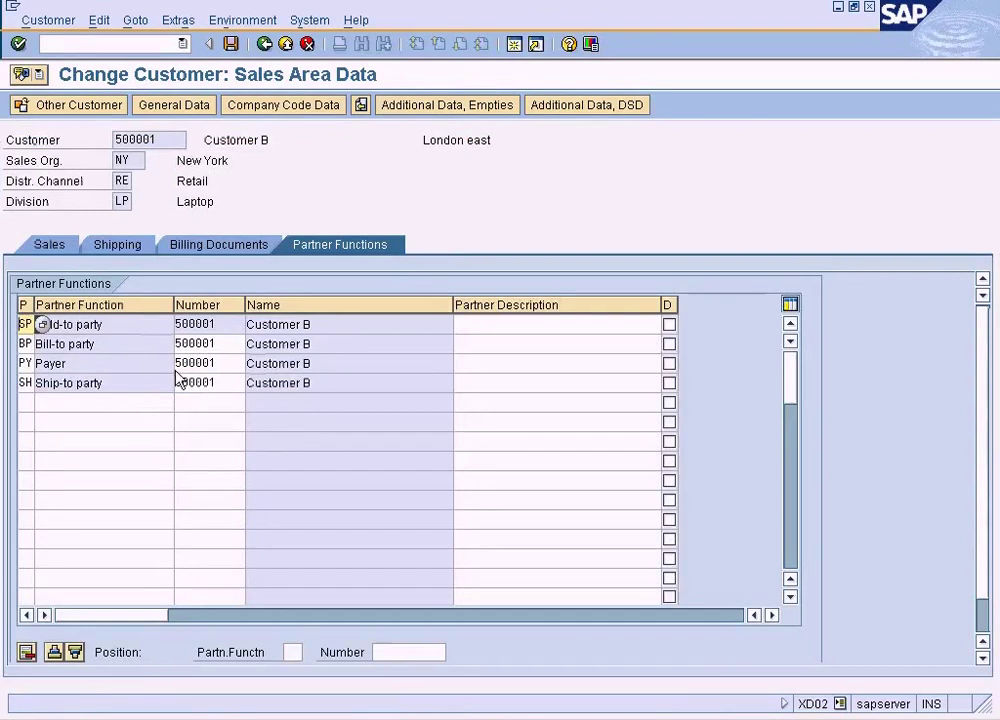
click(263, 45)
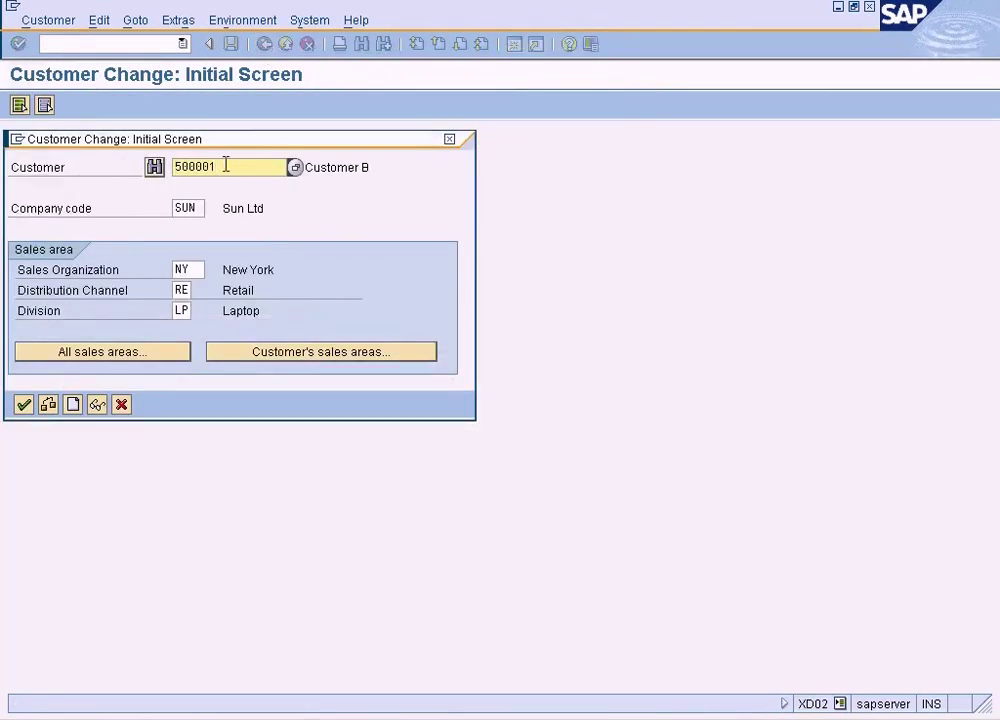
Assign Customer B as payer in Customer C's partner functions, save the change and leave customer change
text(2)
click(24, 404)
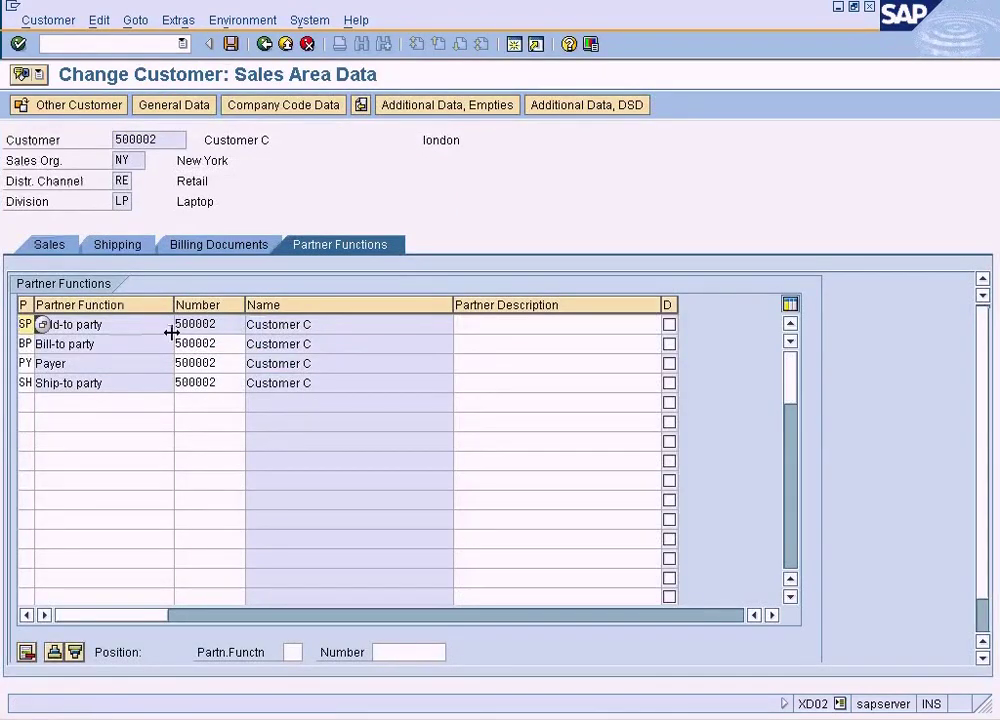
click(220, 363)
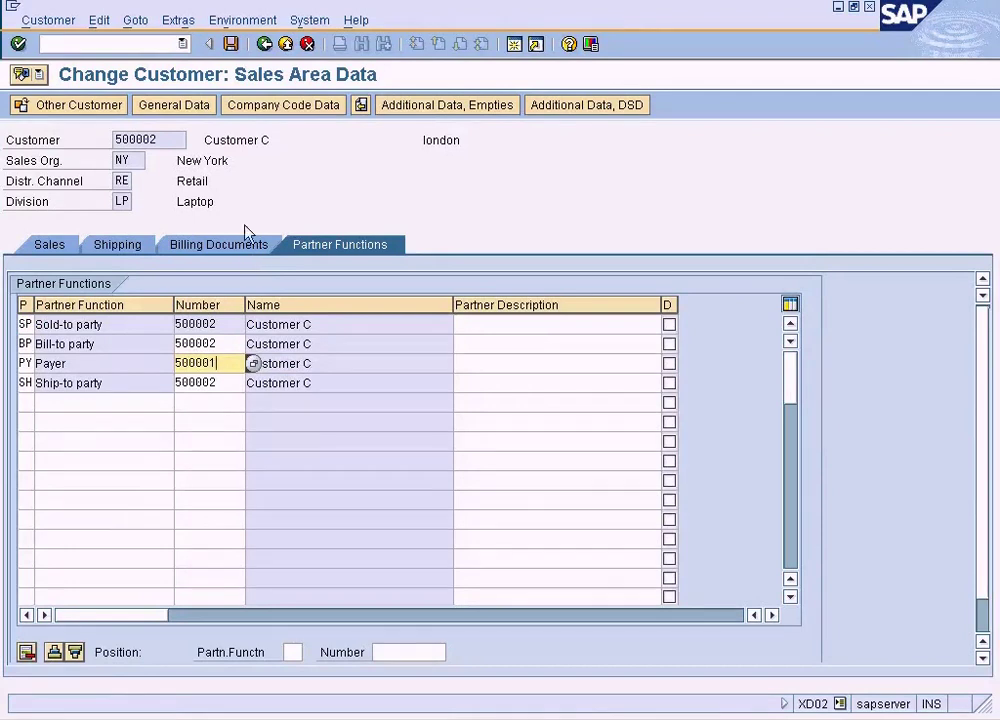
click(231, 44)
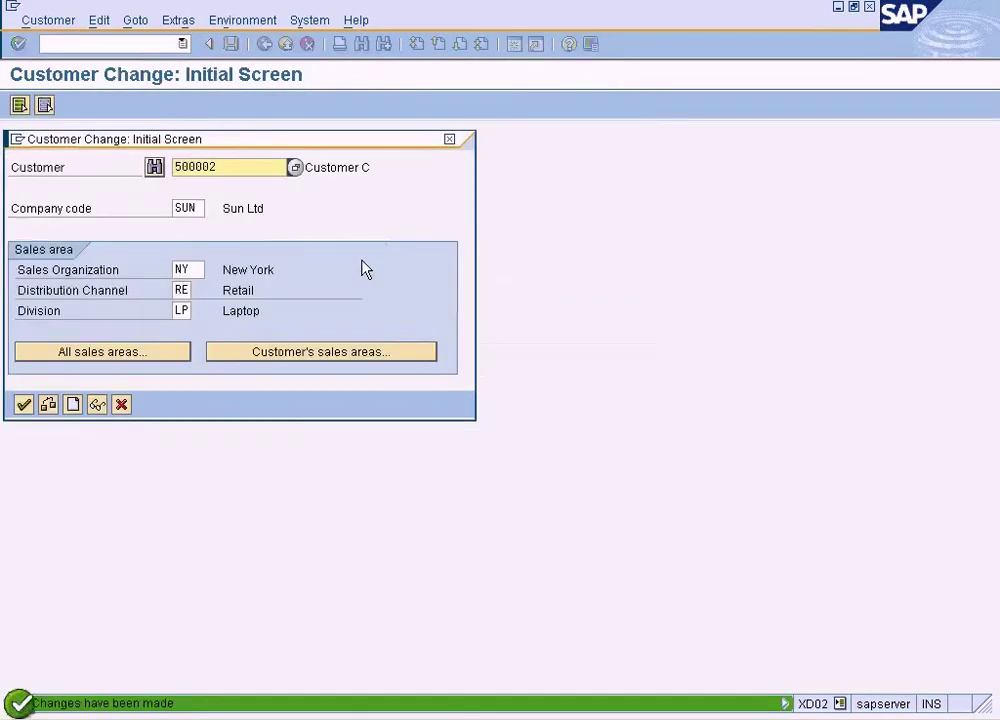
click(123, 405)
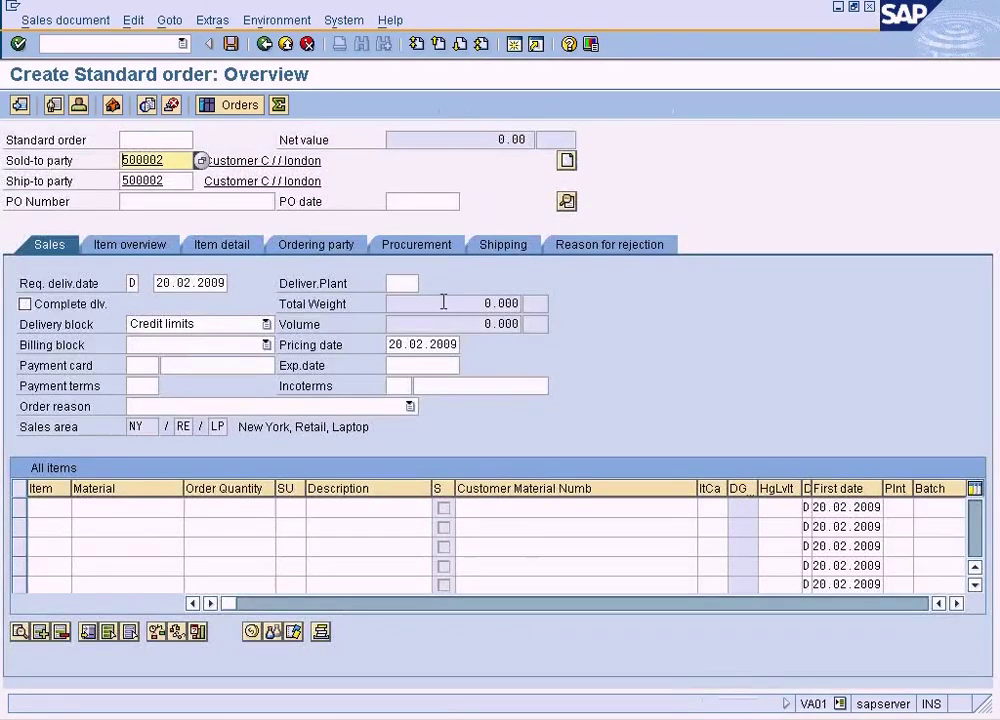
Leave the open standard order without saving and start a new AEBO order for sales area NY/RE/LP
click(287, 43)
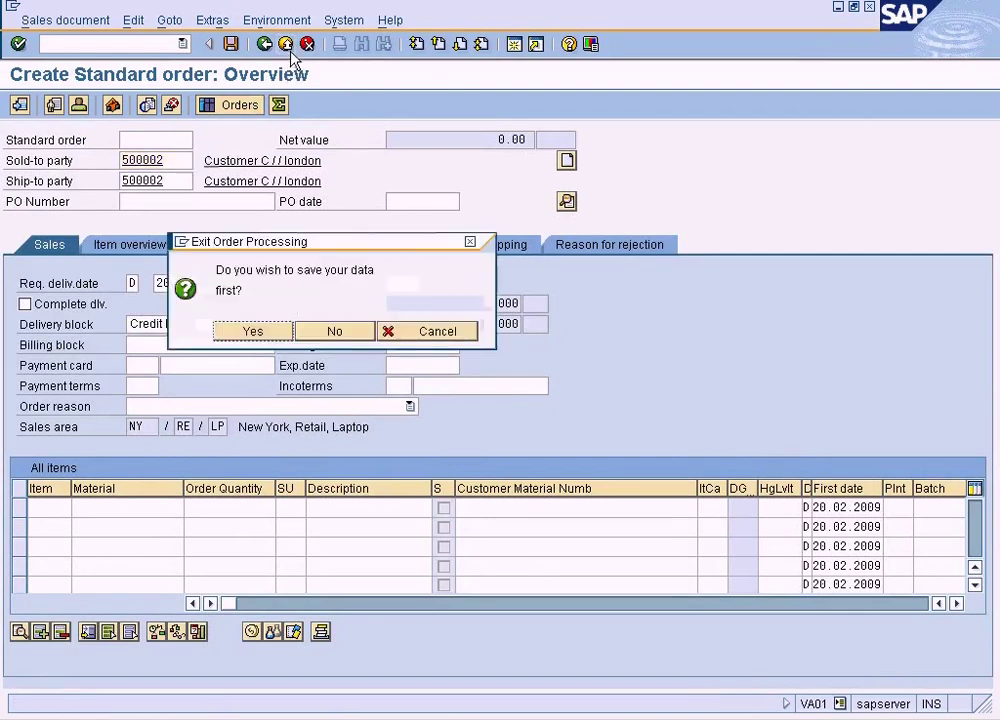
click(349, 334)
double_click(174, 407)
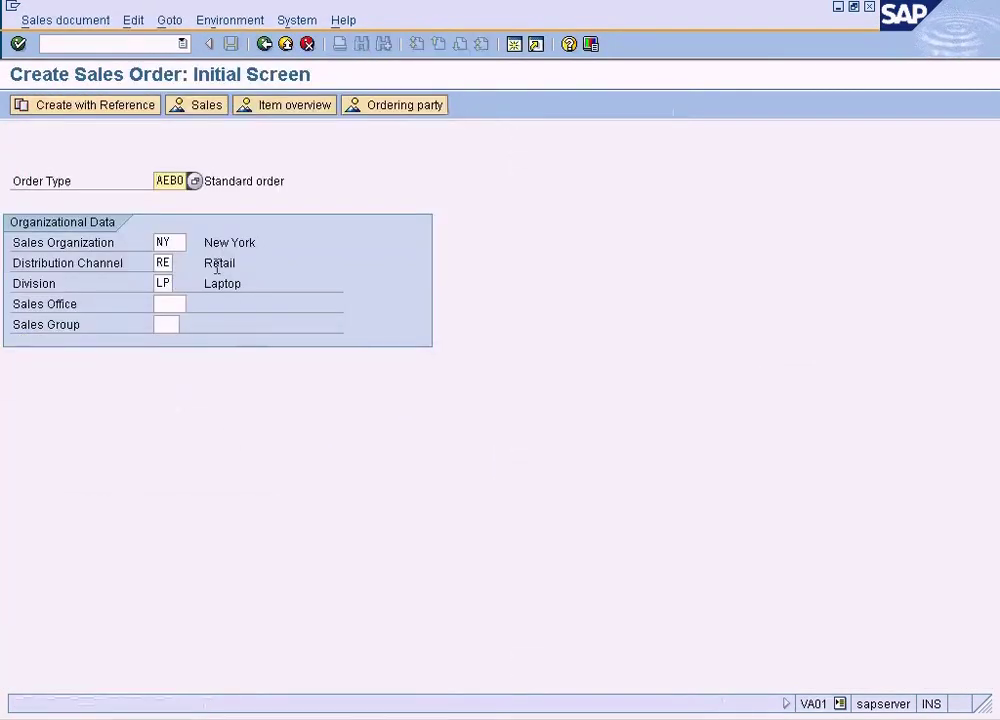
key(Return)
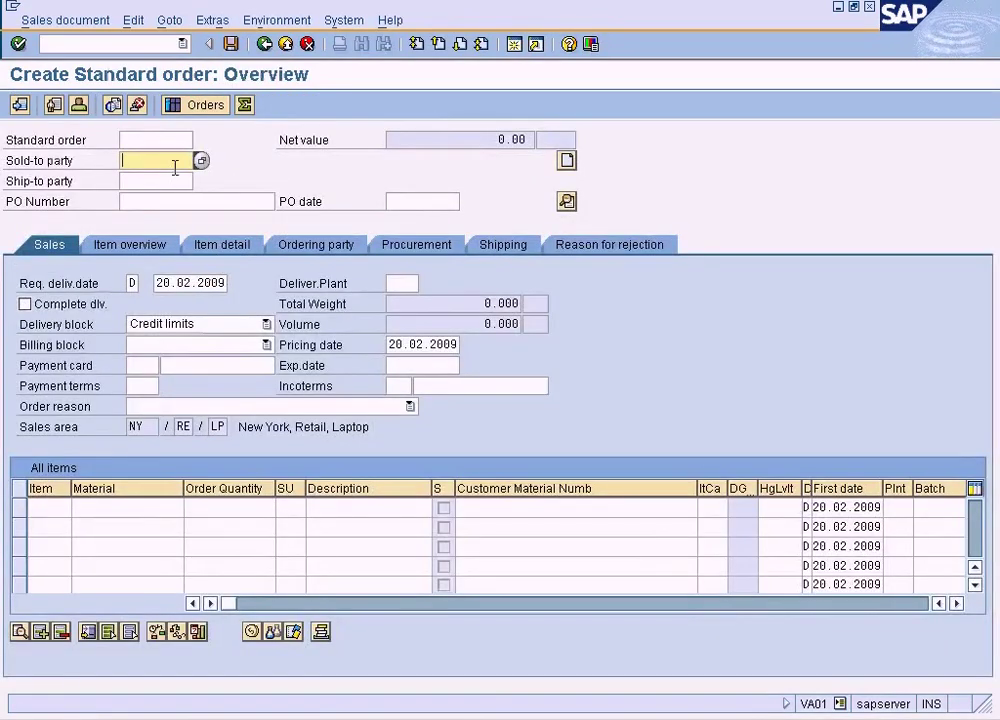
Choose Customer C as the order's sold-to party, found by account group TCUS (Trade Customers)
key(F4)
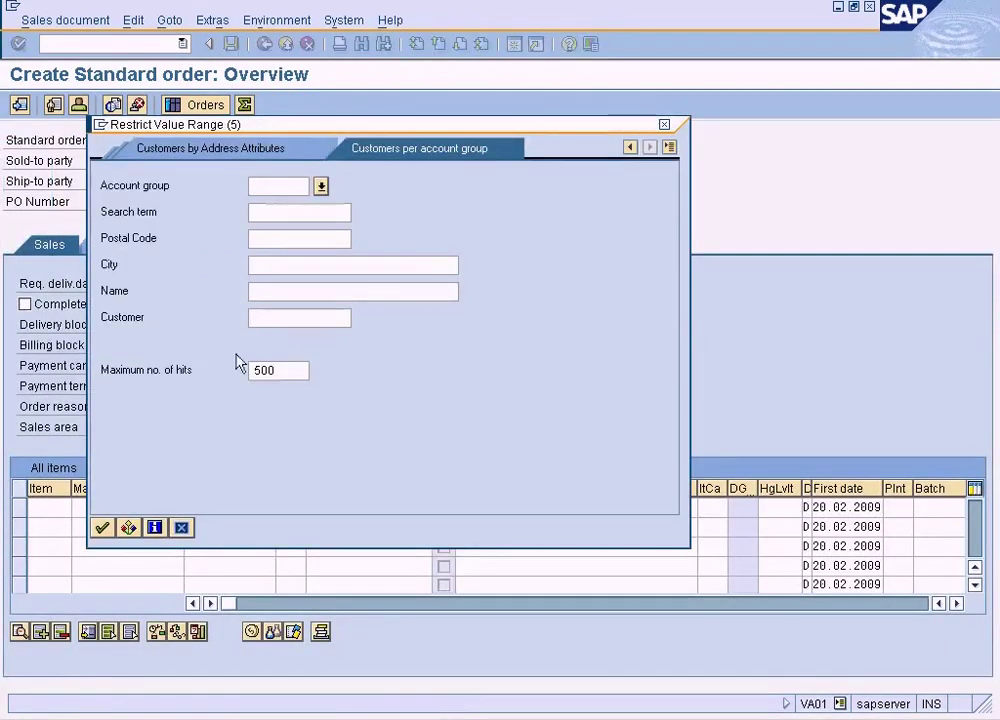
click(321, 186)
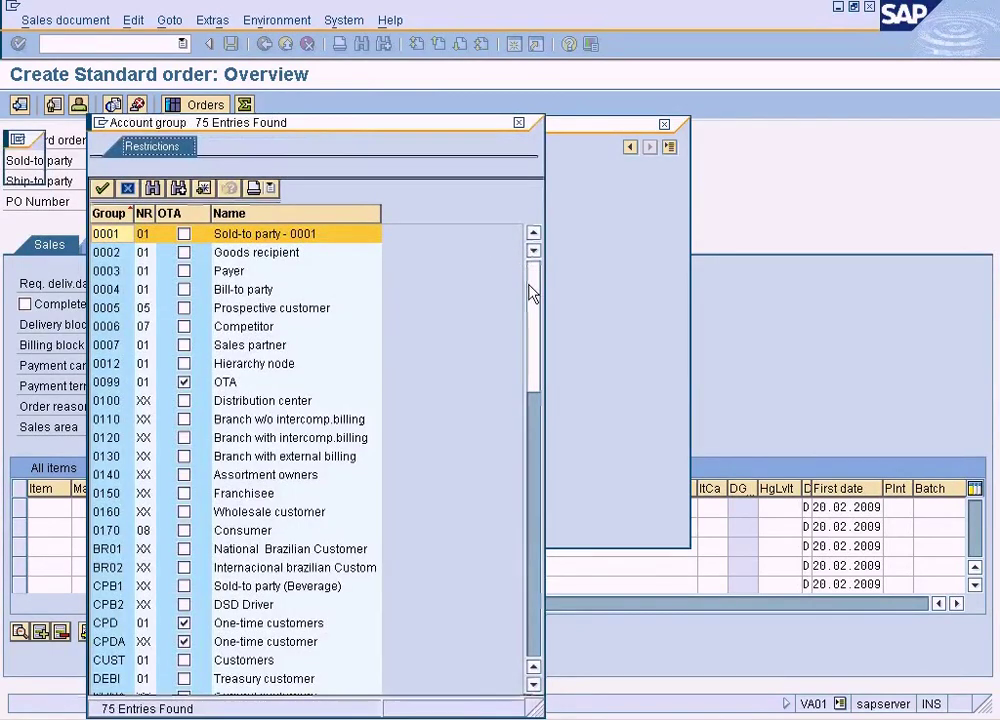
scroll(418, 575, down, 15)
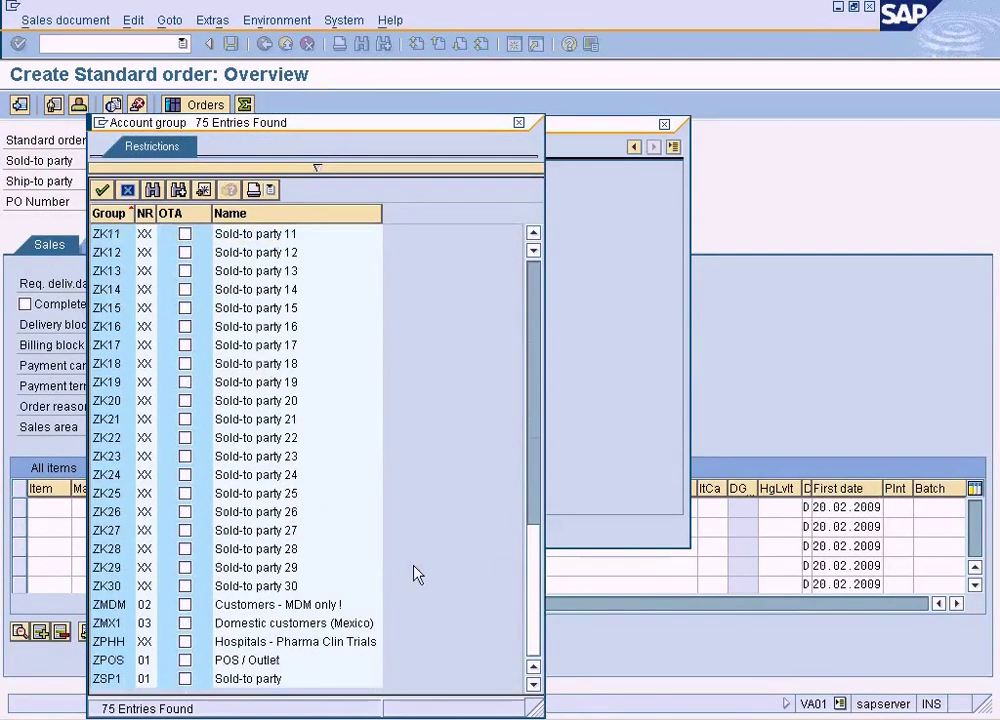
click(536, 326)
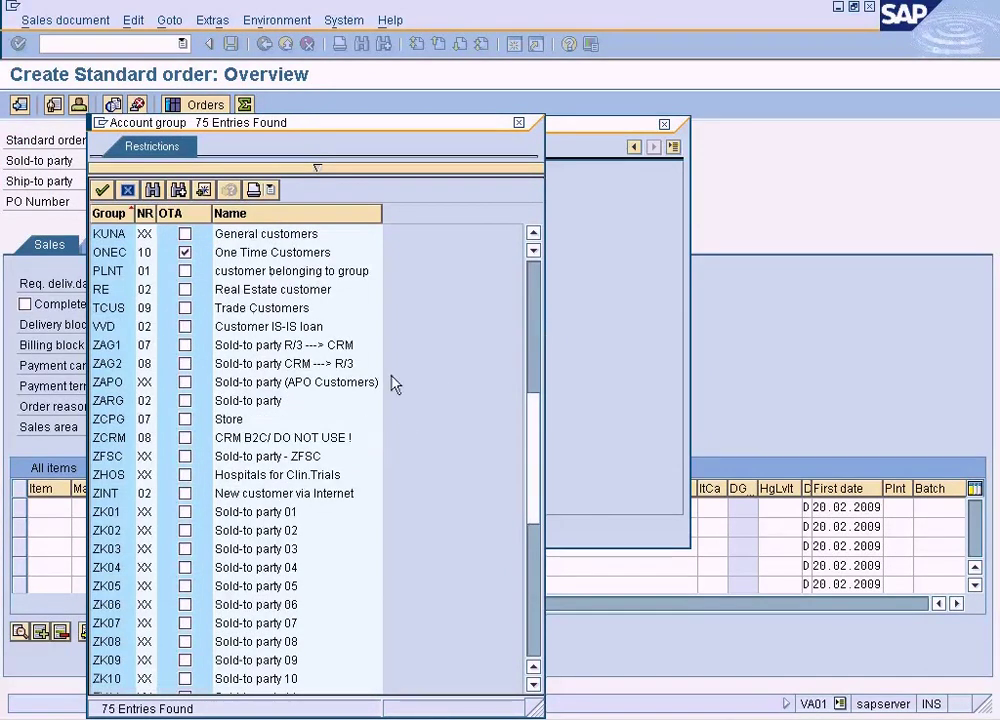
double_click(218, 310)
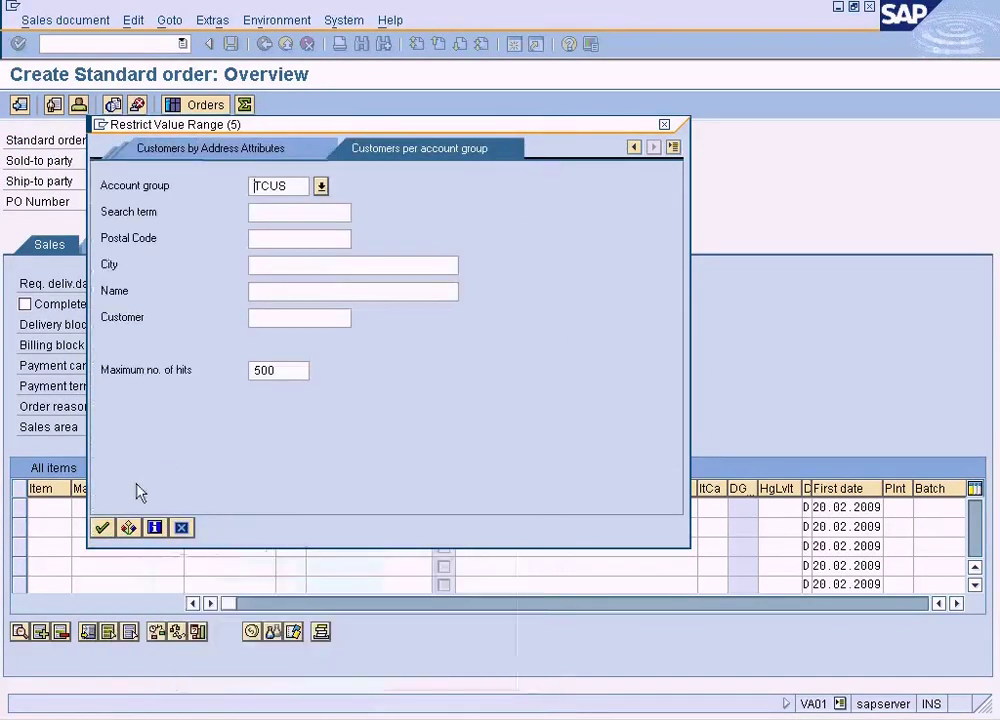
click(103, 527)
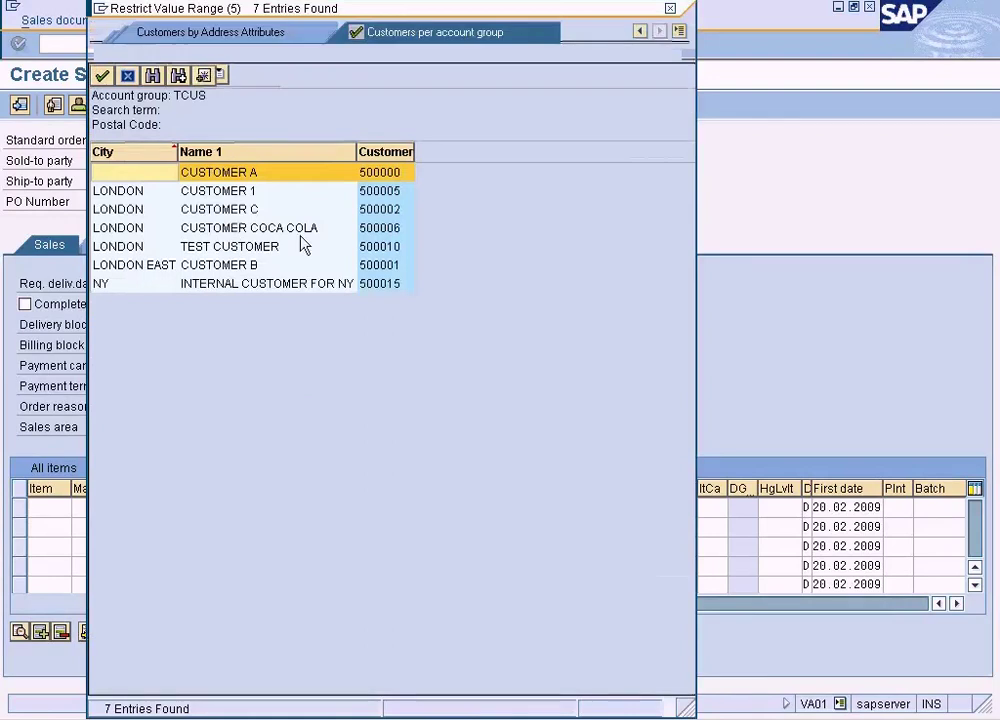
click(392, 214)
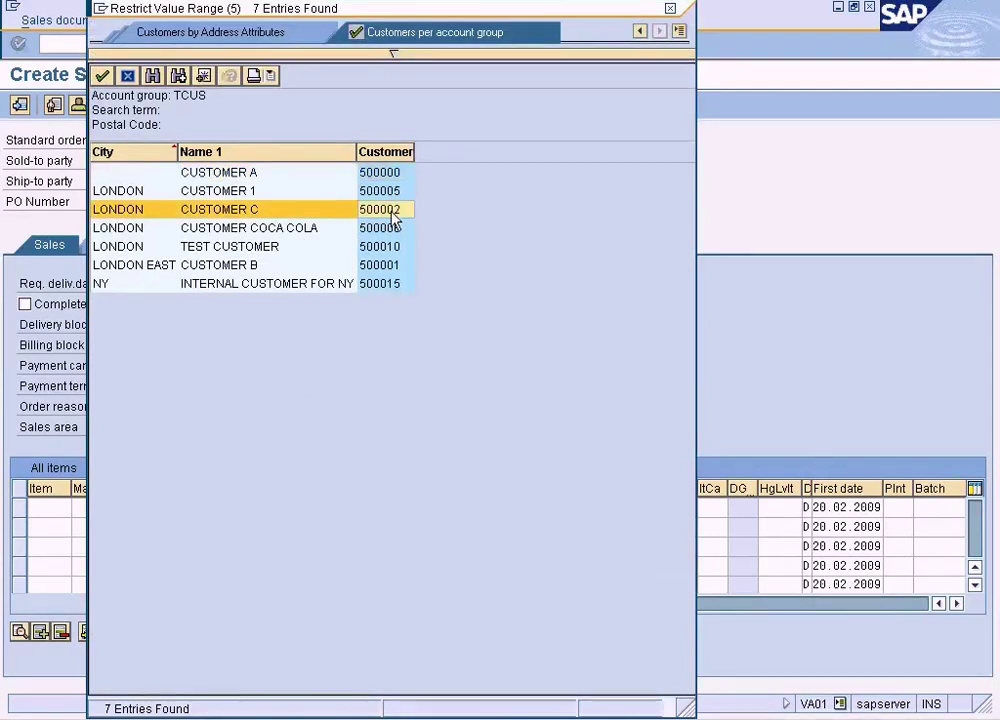
double_click(392, 214)
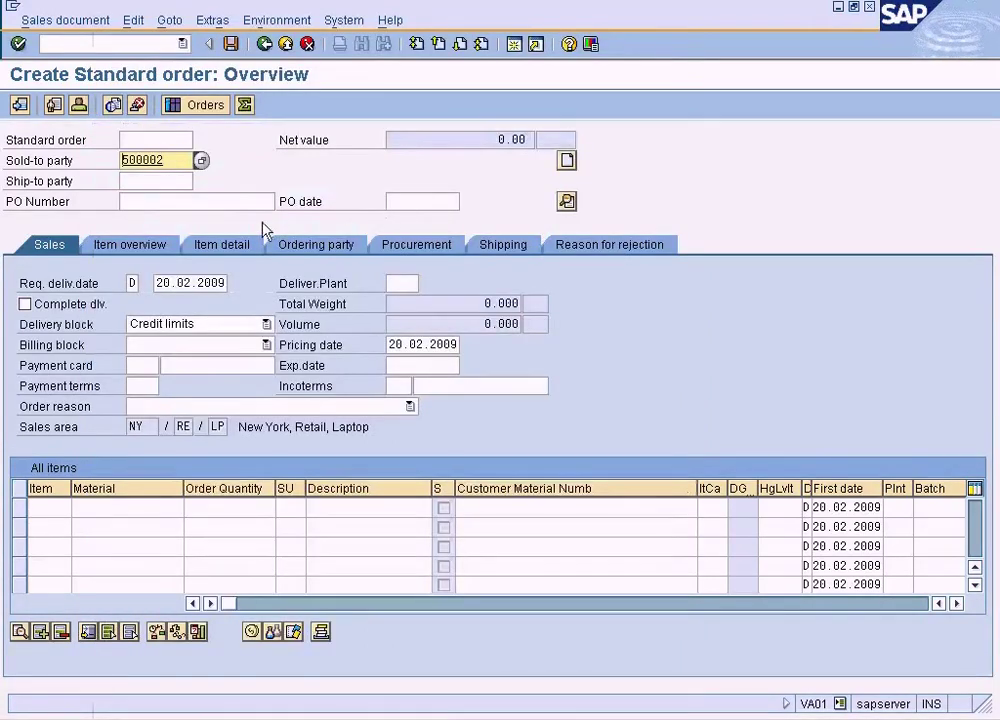
key(Return)
Add material 1247 with order quantity 3 as the first order item
text(124)
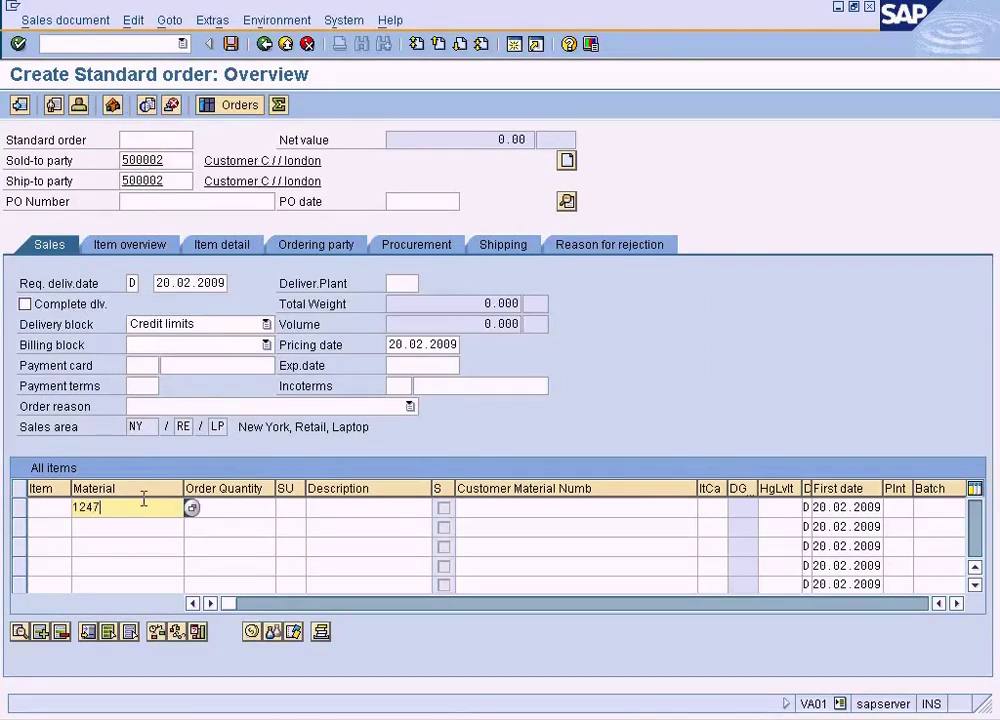
text(7)
click(262, 510)
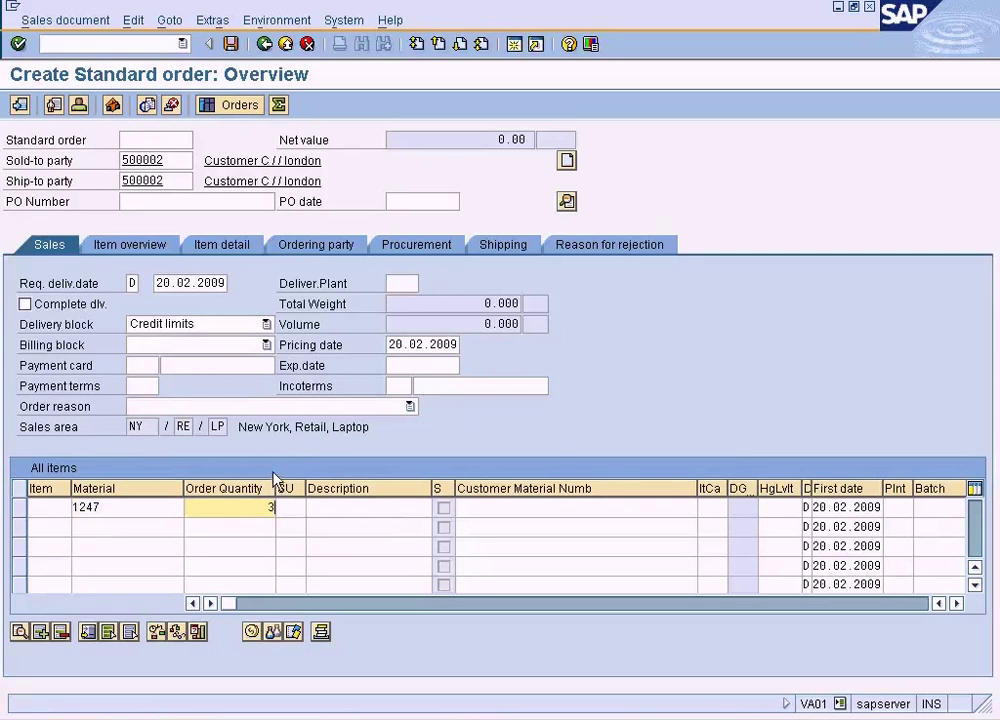
key(Return)
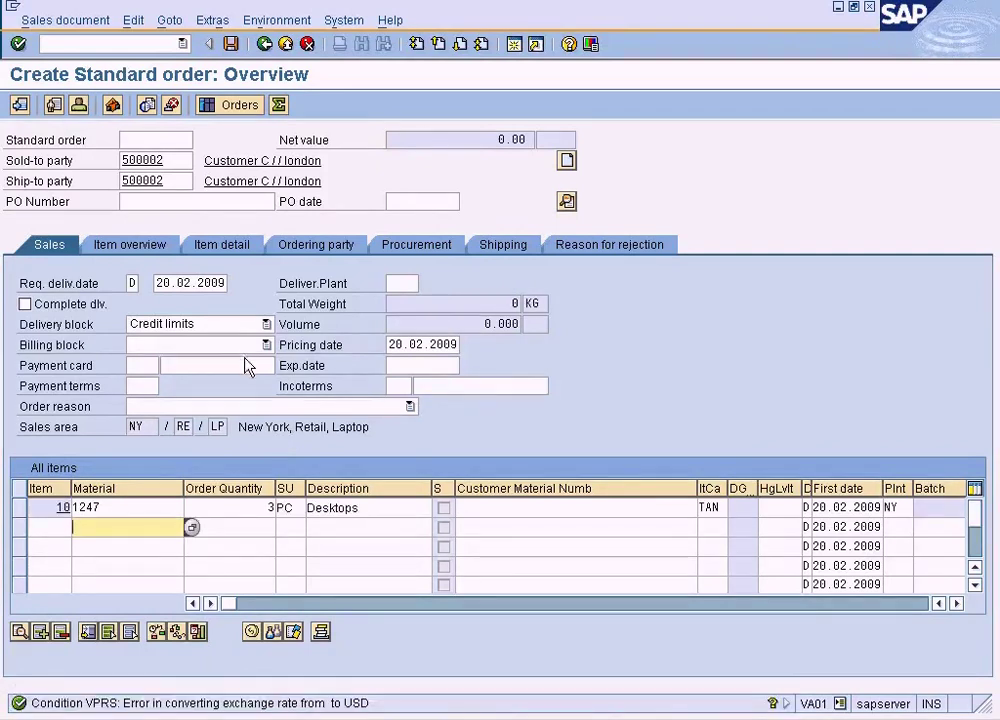
Set the document currency to USD in the order header's sales data and return to the overview
click(214, 22)
mouse_move(172, 22)
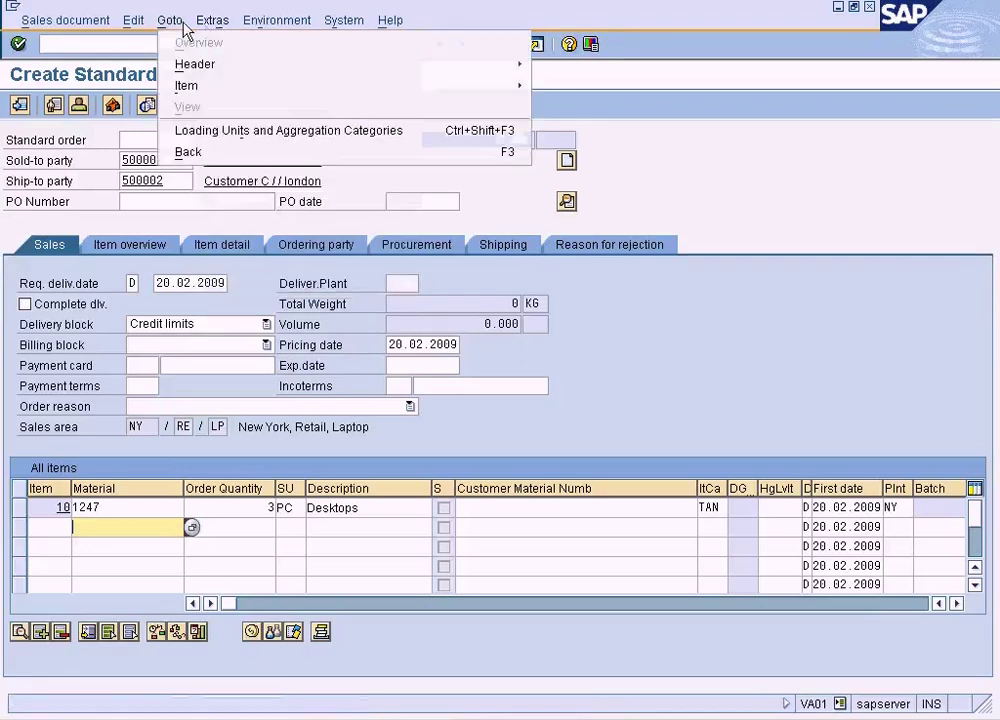
mouse_move(200, 64)
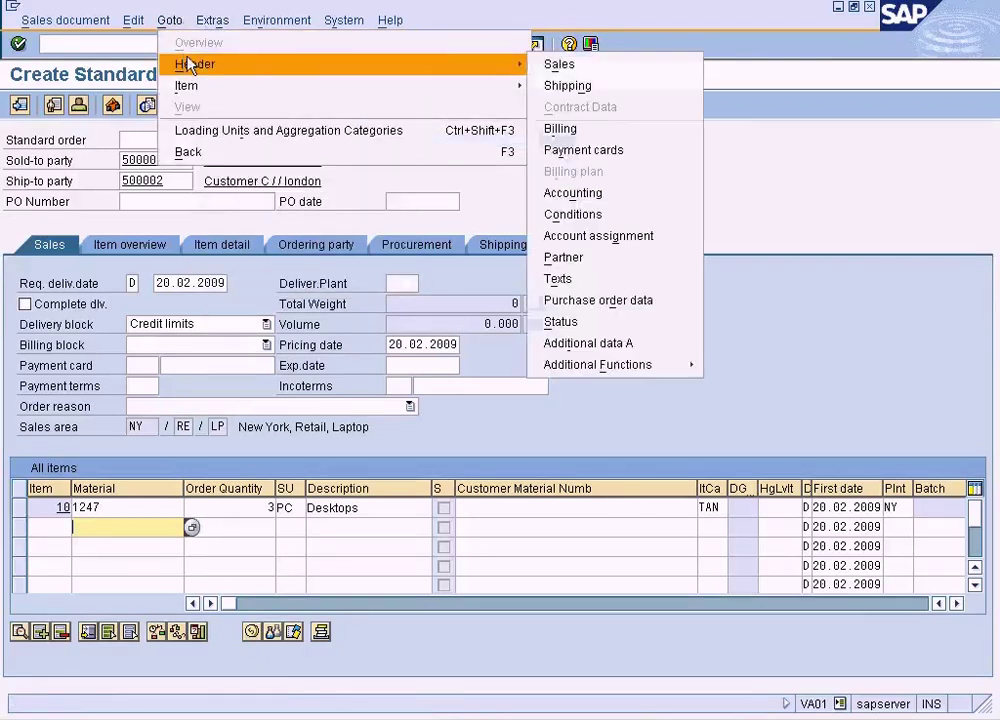
click(540, 66)
click(157, 445)
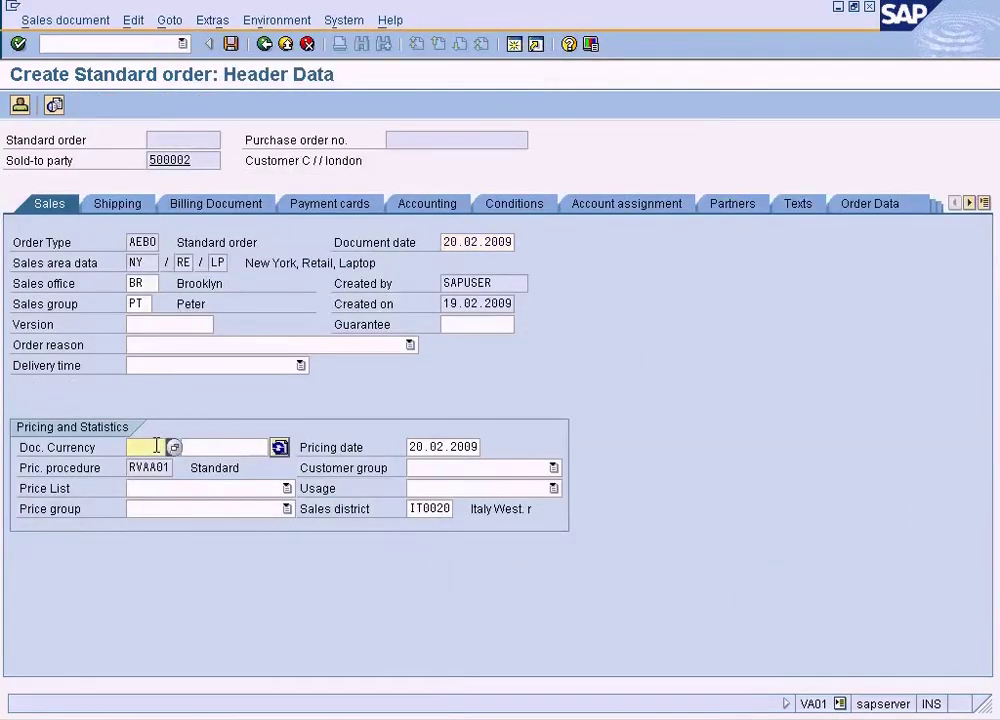
text(usd)
key(Return)
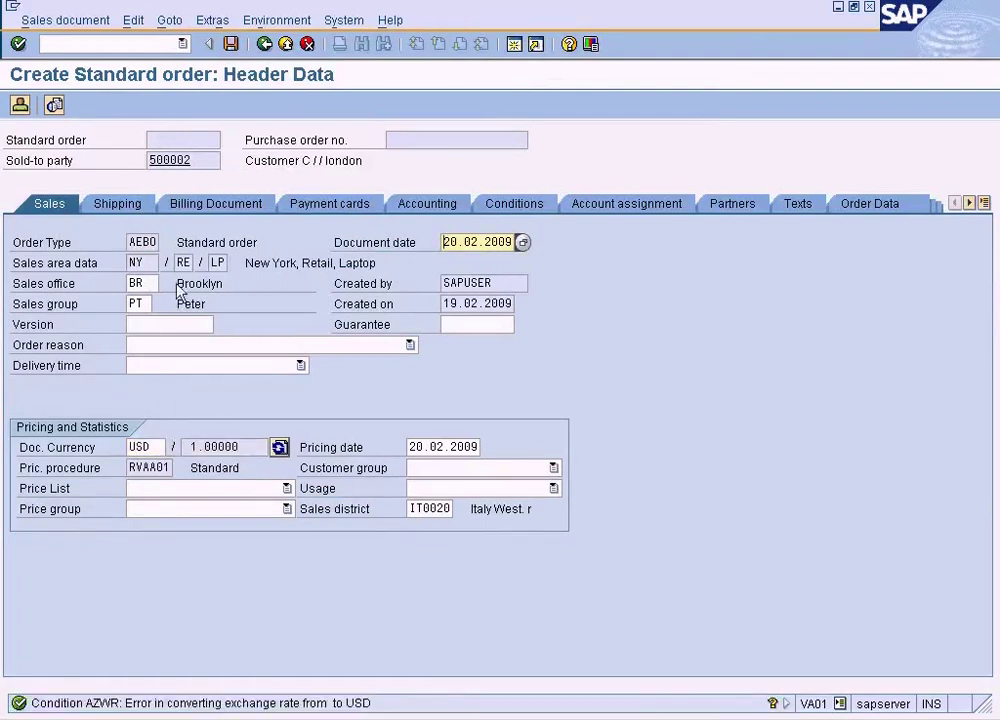
click(265, 43)
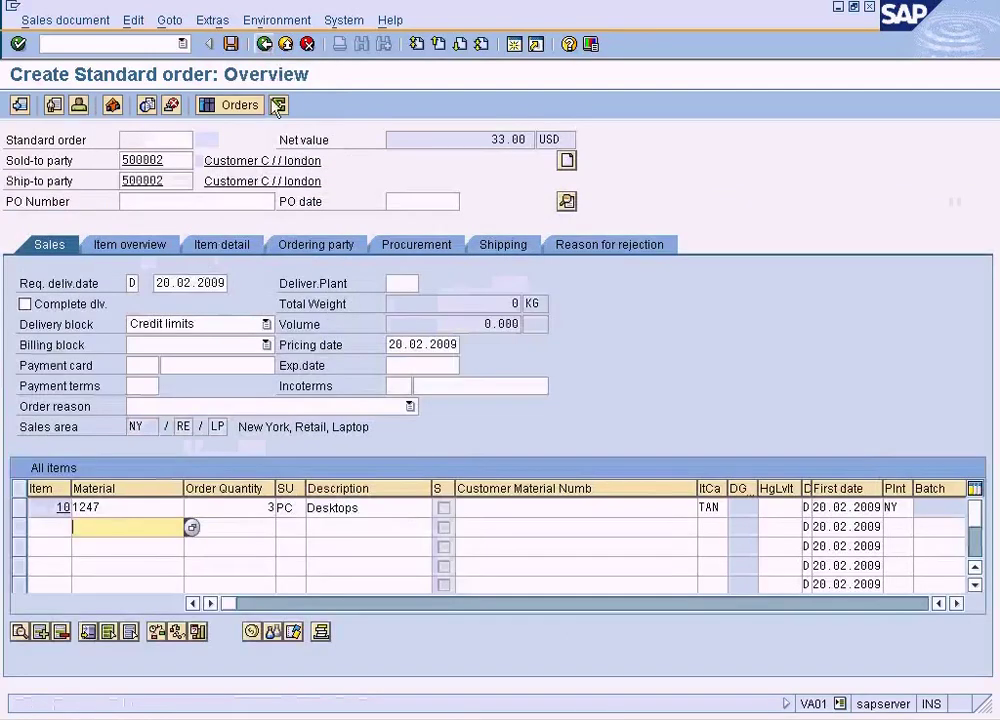
Clear the order's delivery block by choosing the blank entry
click(266, 324)
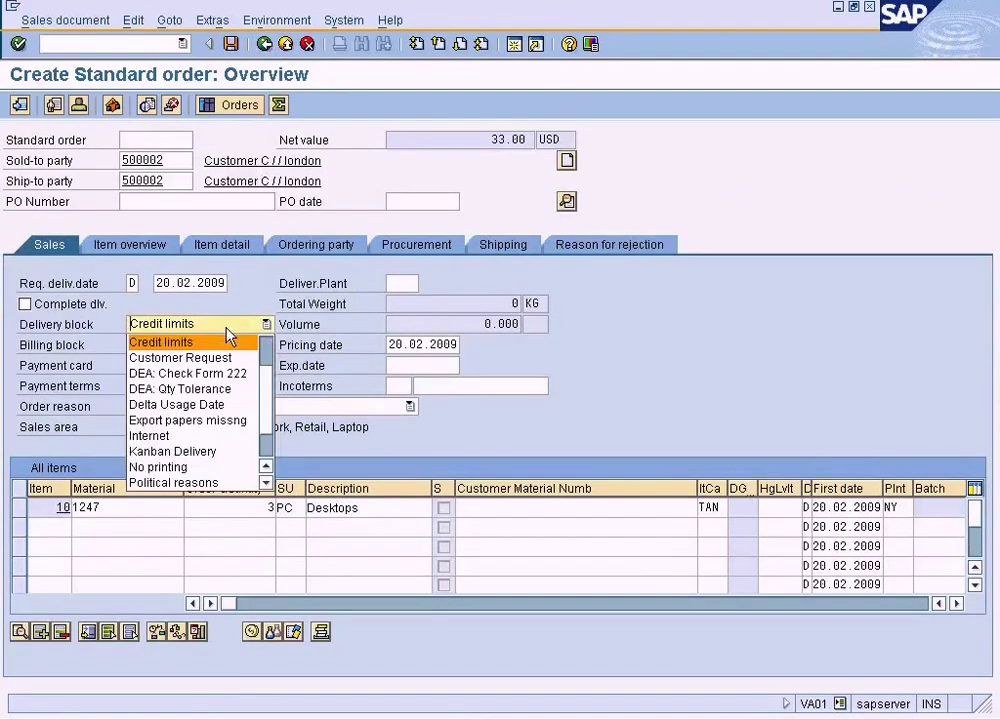
scroll(268, 345, up, 1)
scroll(200, 410, down, 3)
scroll(200, 410, up, 1)
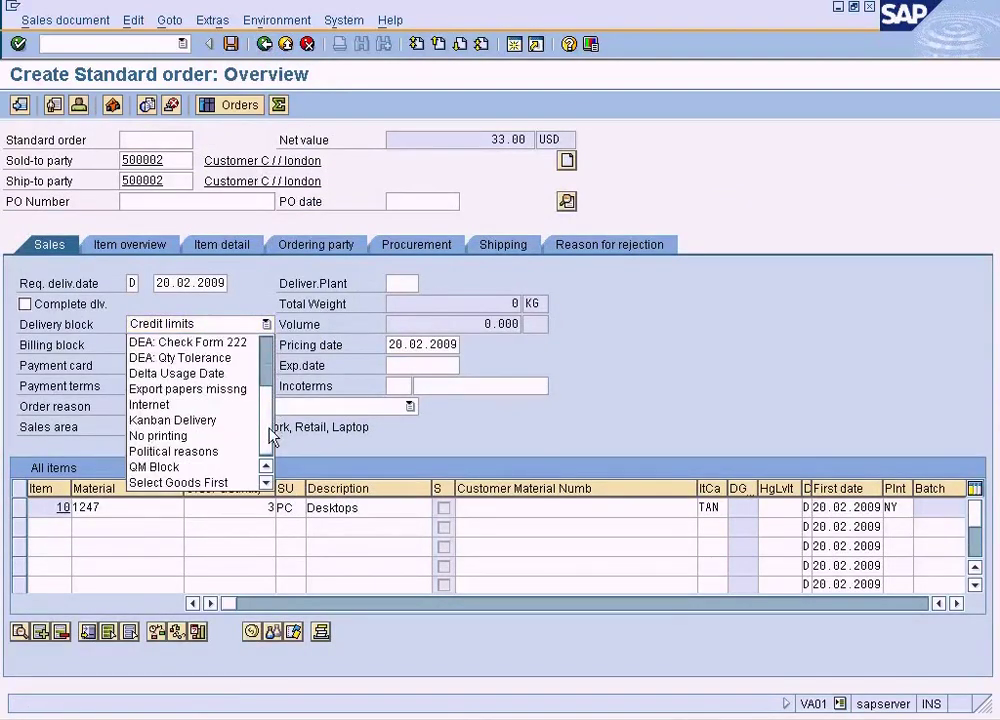
scroll(265, 480, down, 1)
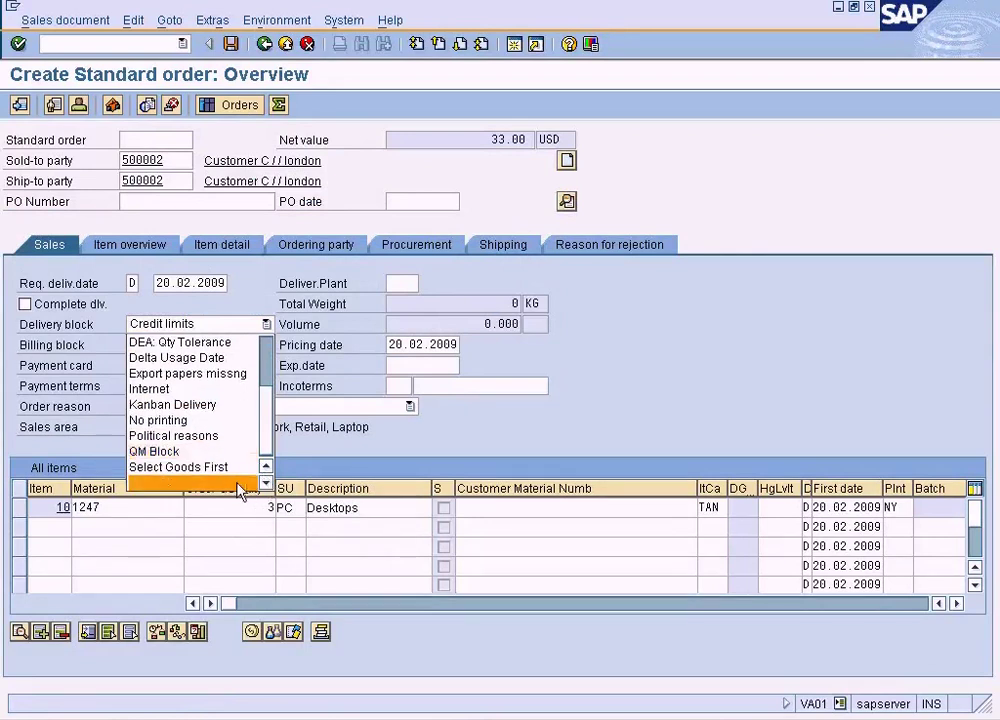
click(239, 487)
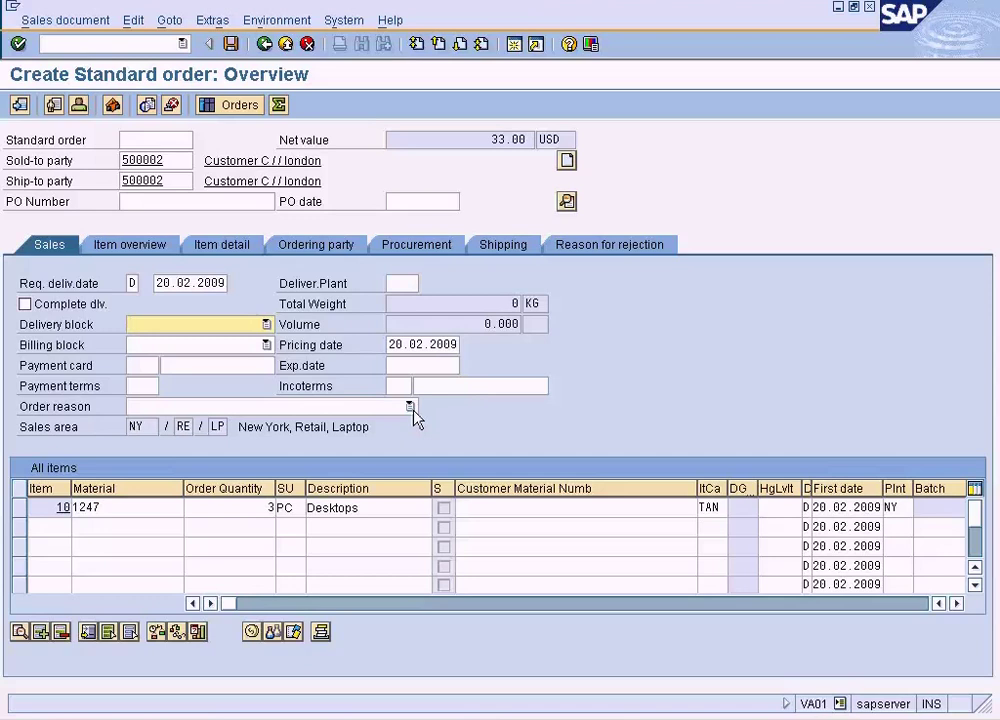
Try to save the order, choose to edit the incomplete data, and enter Incoterms FOB with FOB as the second part
click(231, 44)
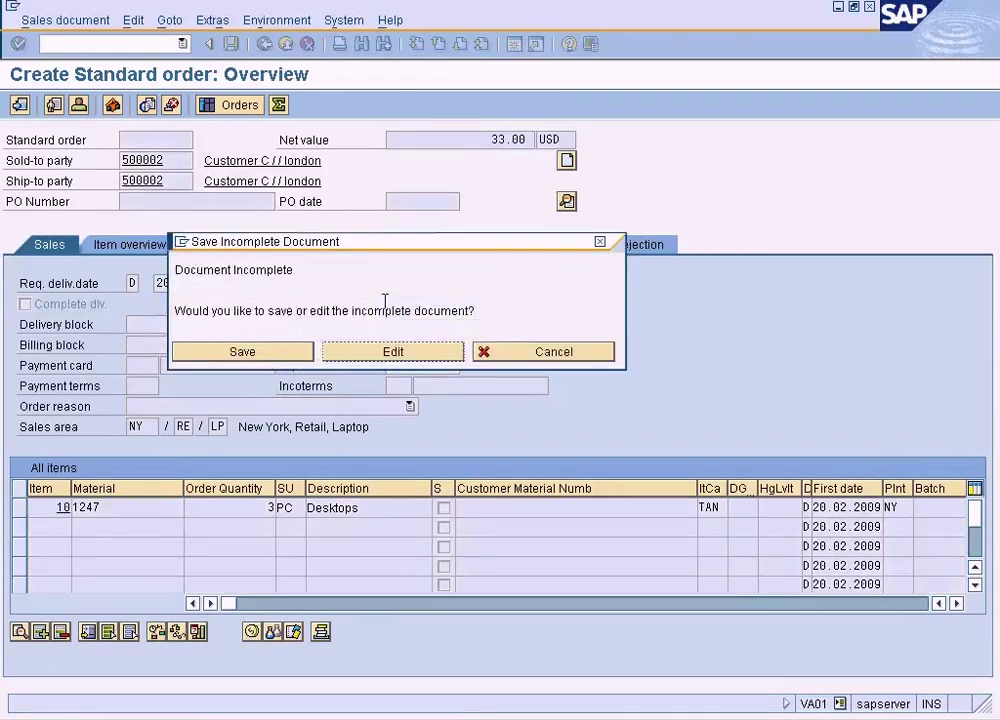
click(390, 354)
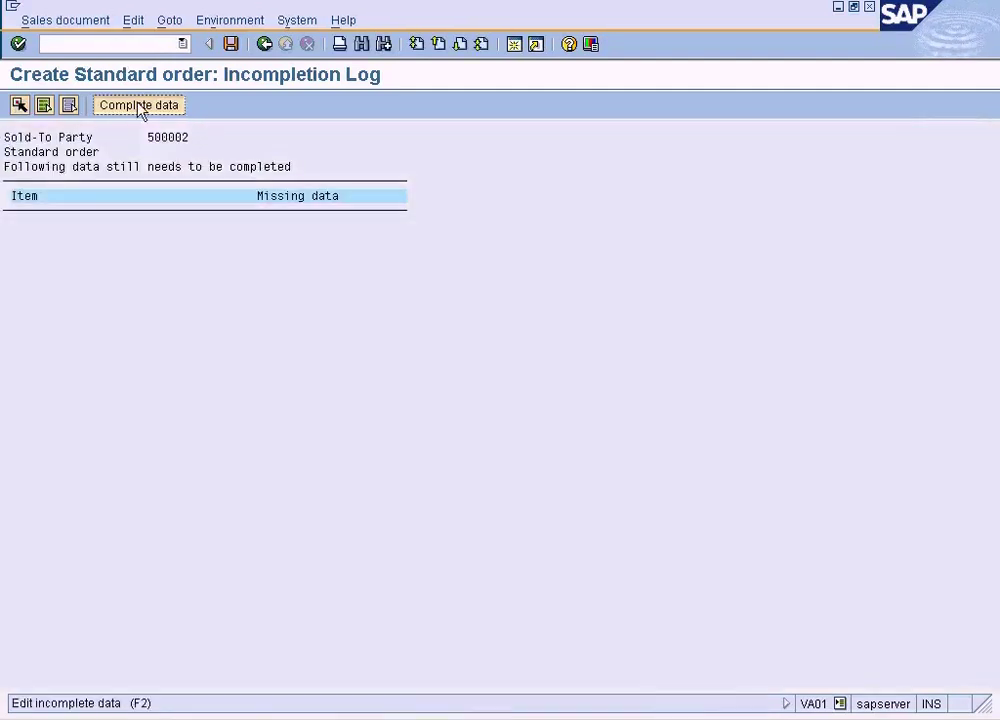
click(139, 105)
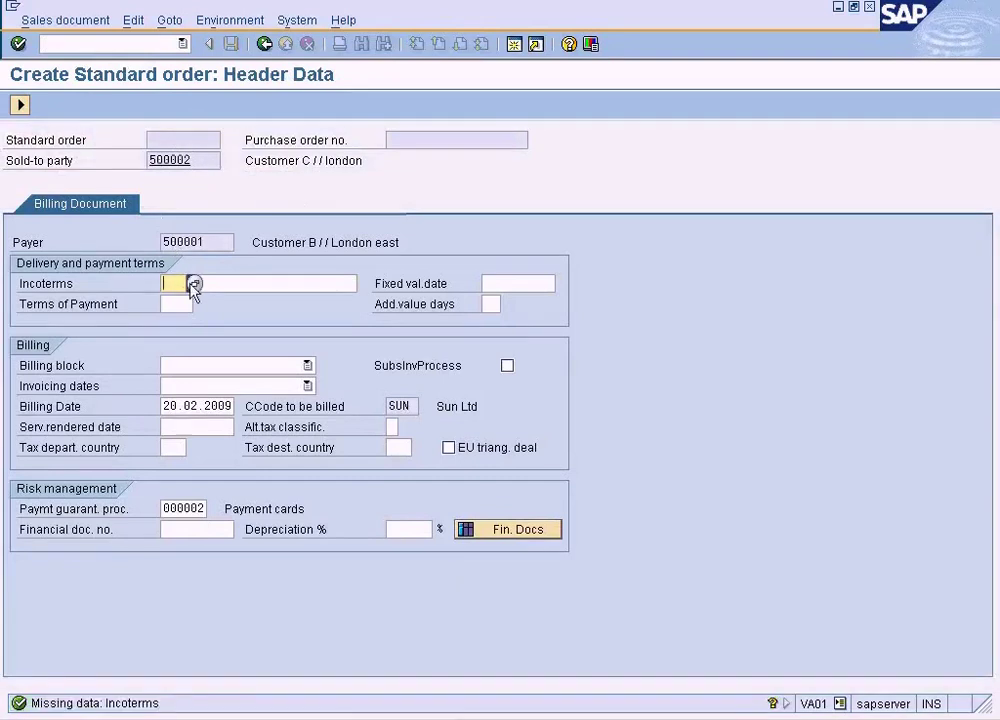
text(FOB)
key(Tab)
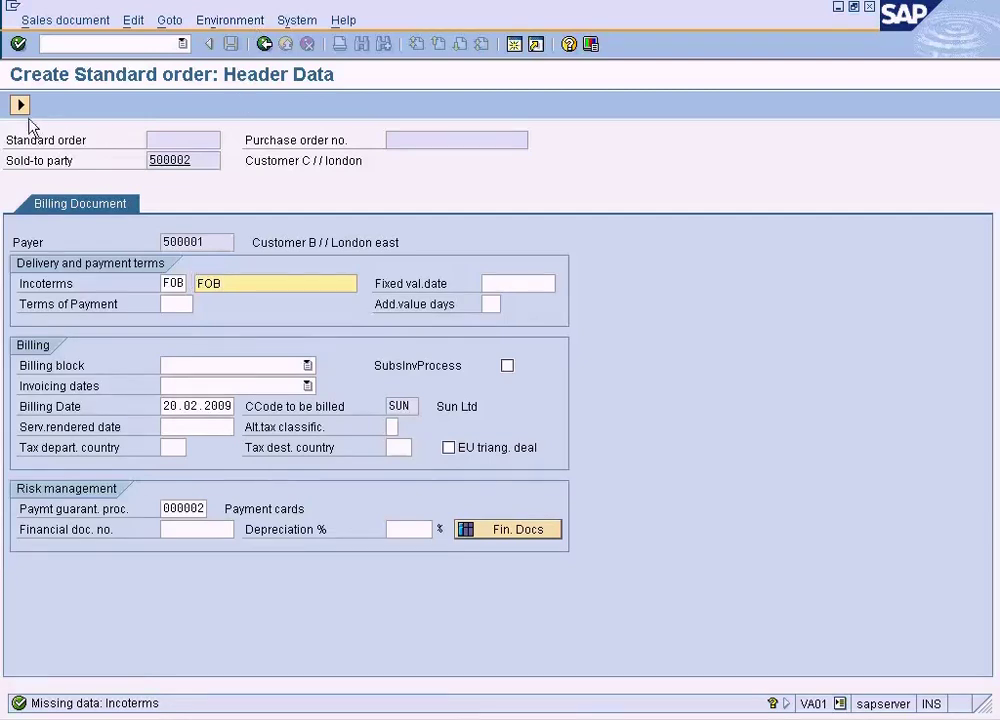
key(Return)
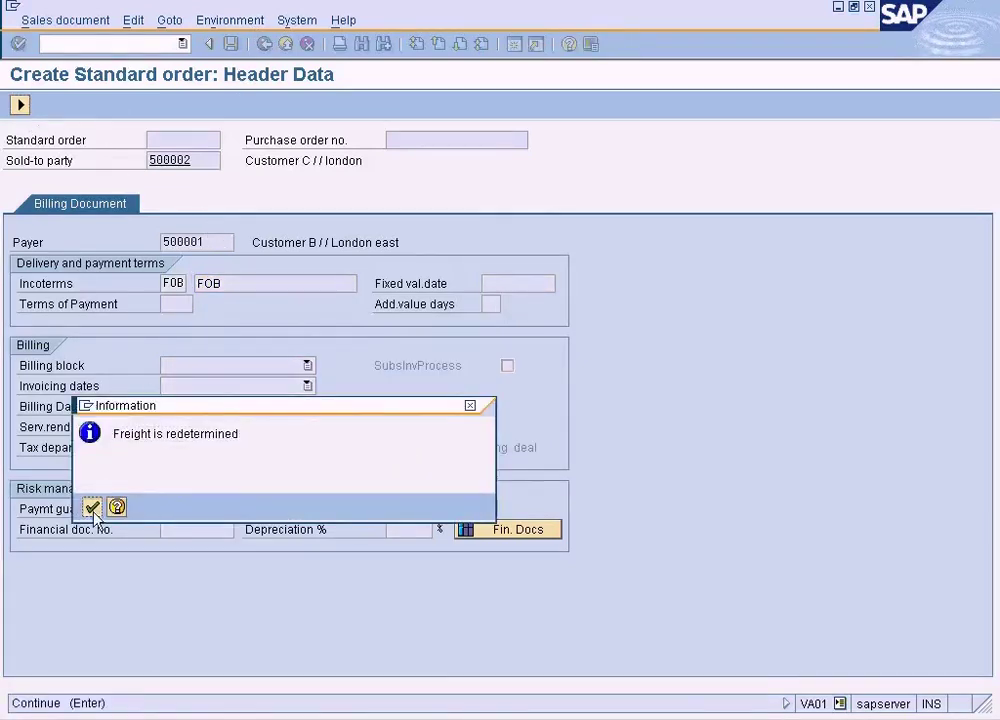
click(91, 508)
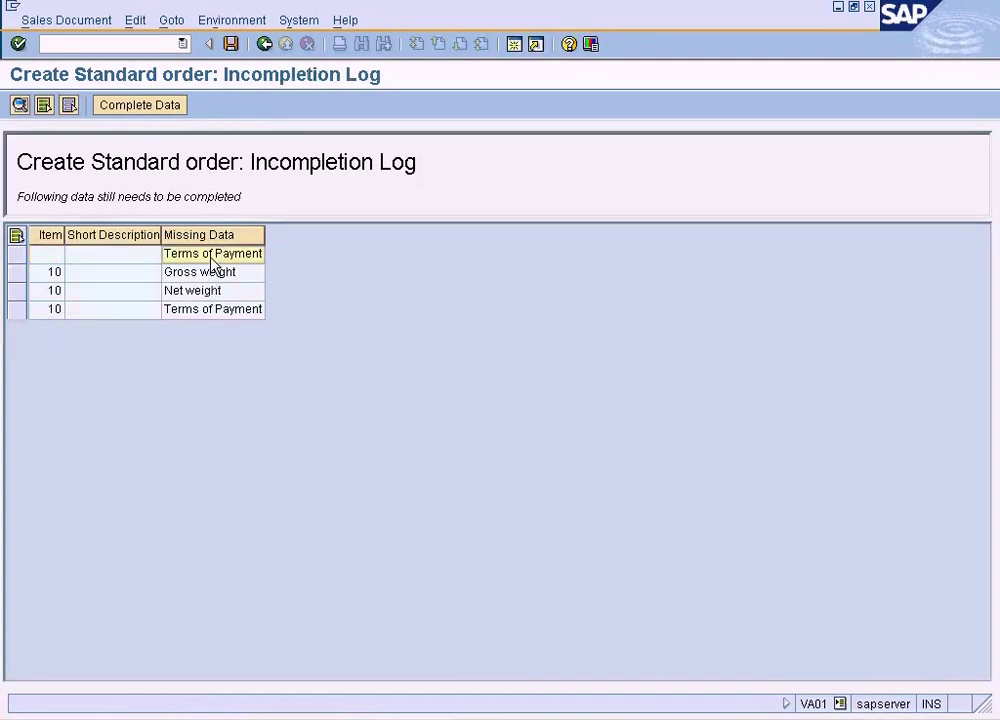
Open the missing header terms of payment from the incompletion log and set them to 0001
double_click(212, 256)
click(200, 308)
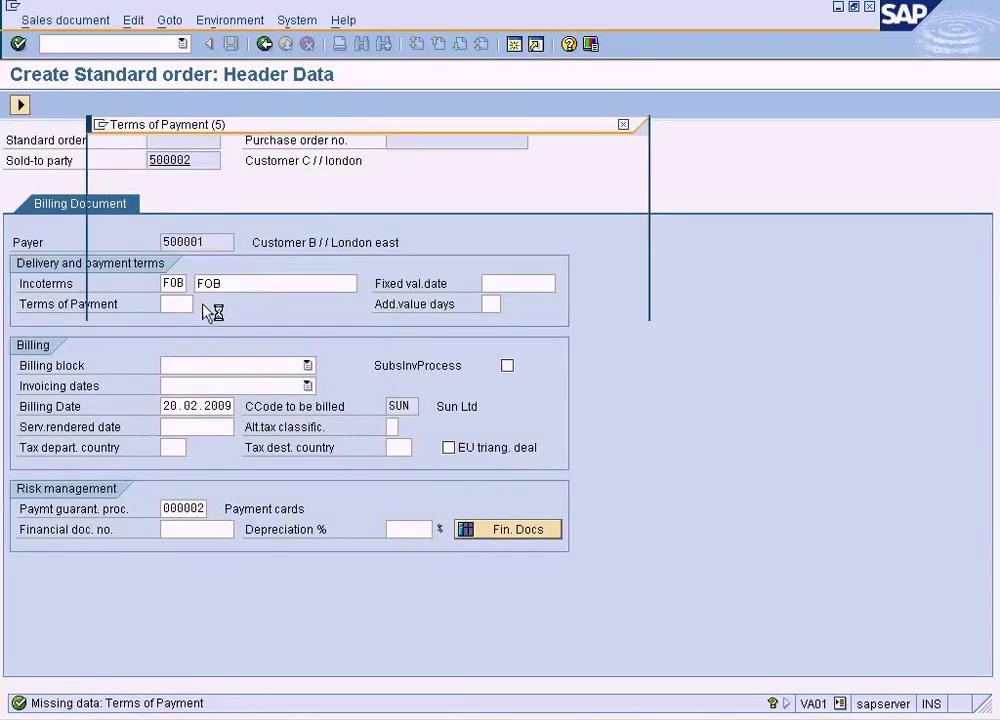
double_click(200, 234)
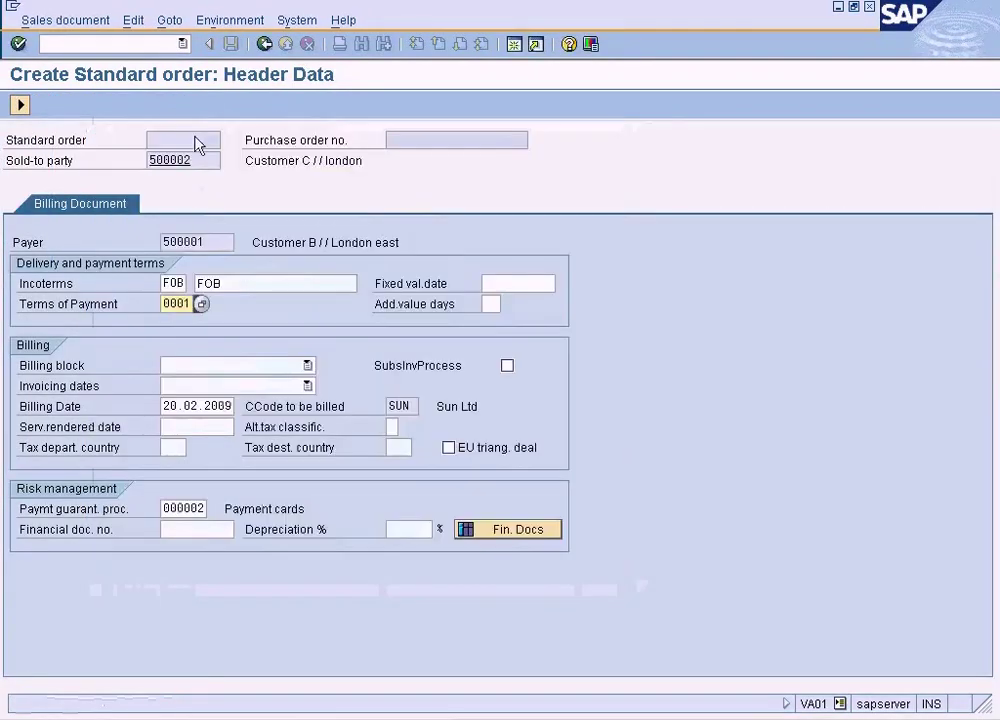
Open the missing weight entry of item 10 from the incompletion log, set the gross weight to 80 KG, and fill in the net weight
click(19, 104)
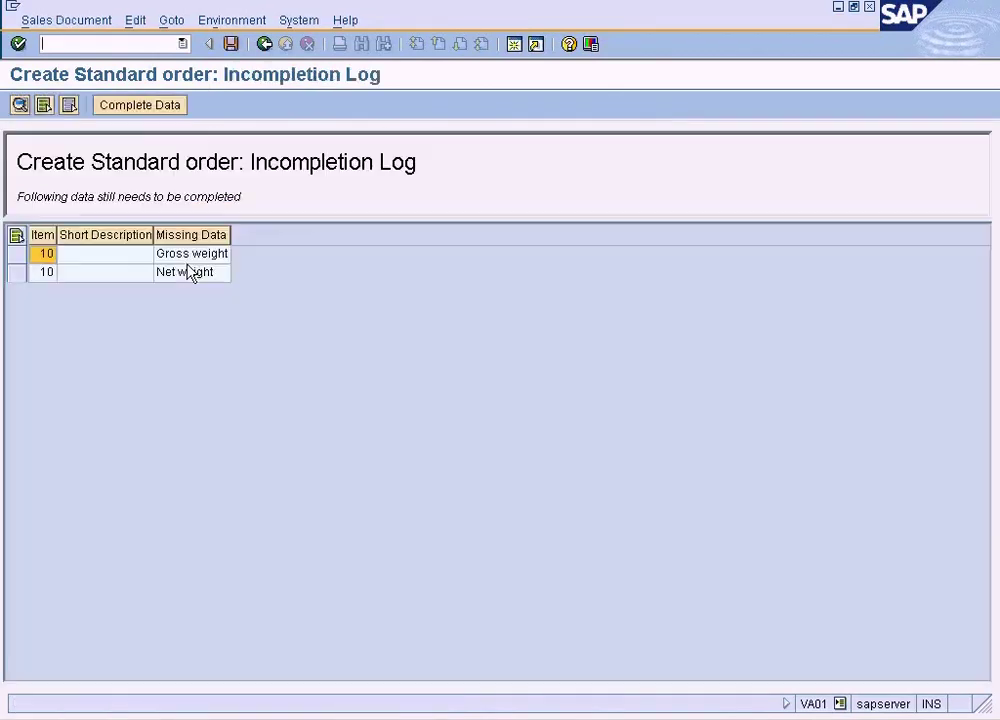
double_click(190, 268)
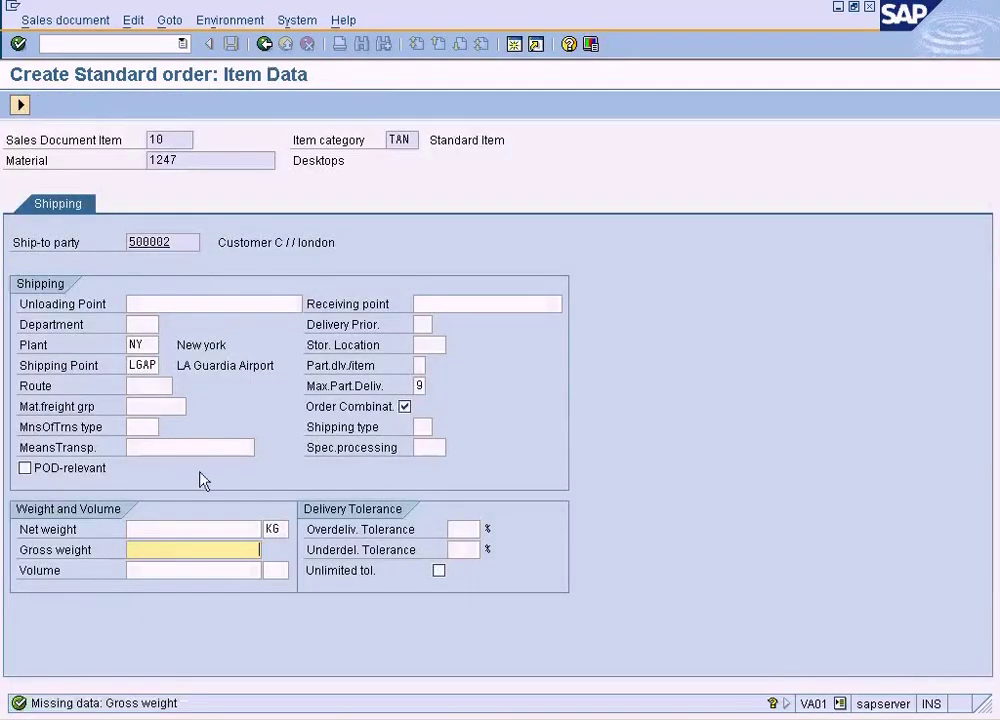
text(80)
click(202, 521)
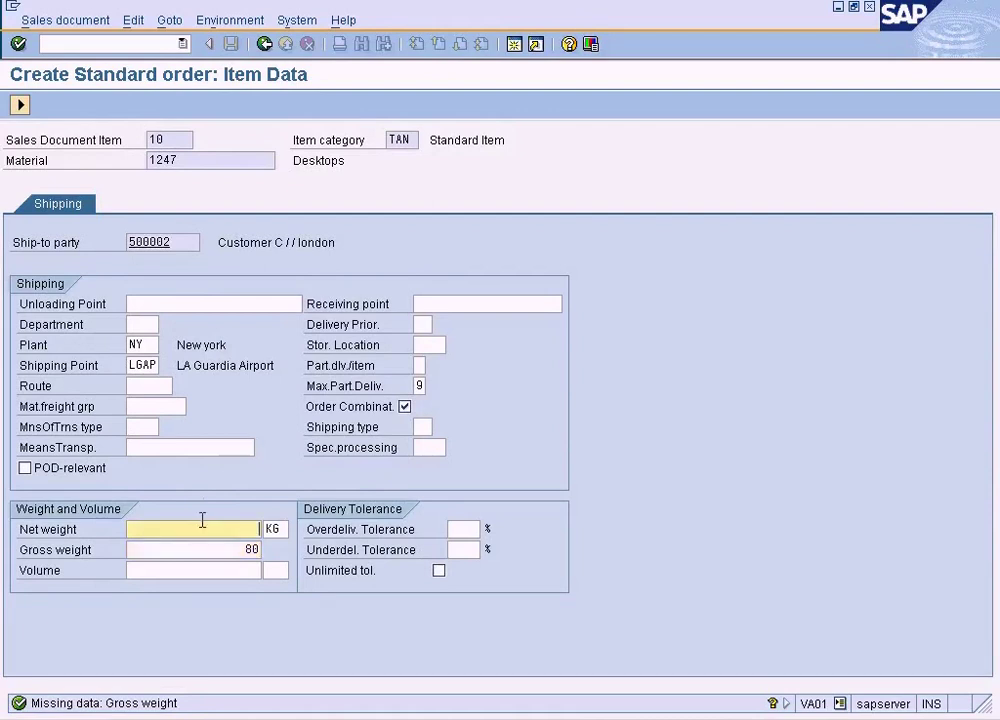
click(19, 104)
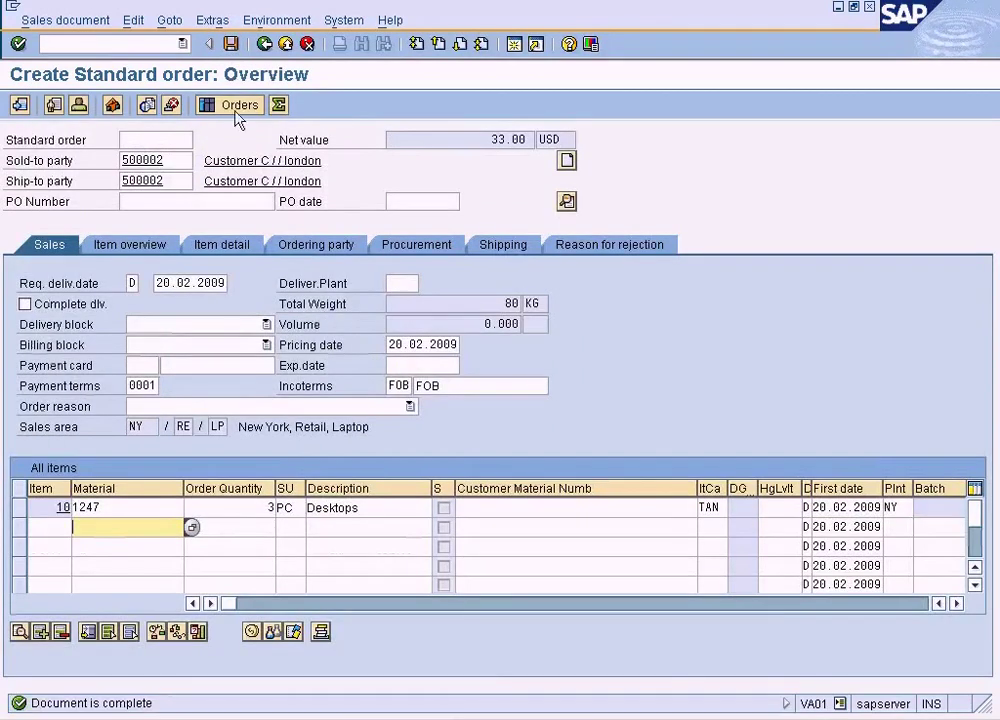
Save the completed standard order, copy its number from the save message's details, and return to SAP Easy Access
click(231, 45)
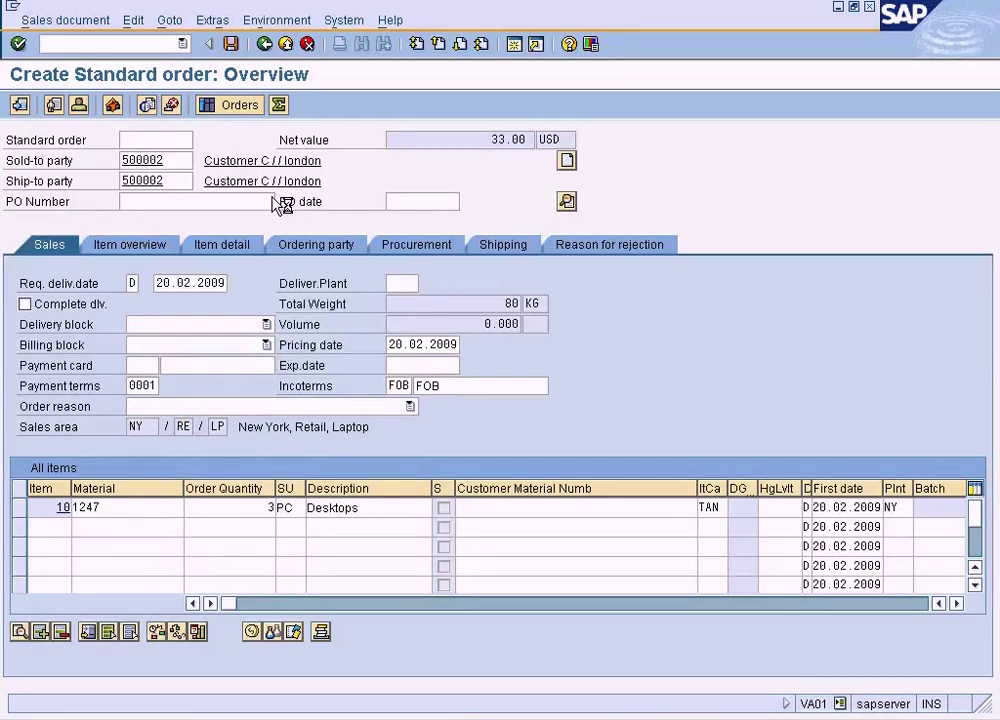
key(ctrl+s)
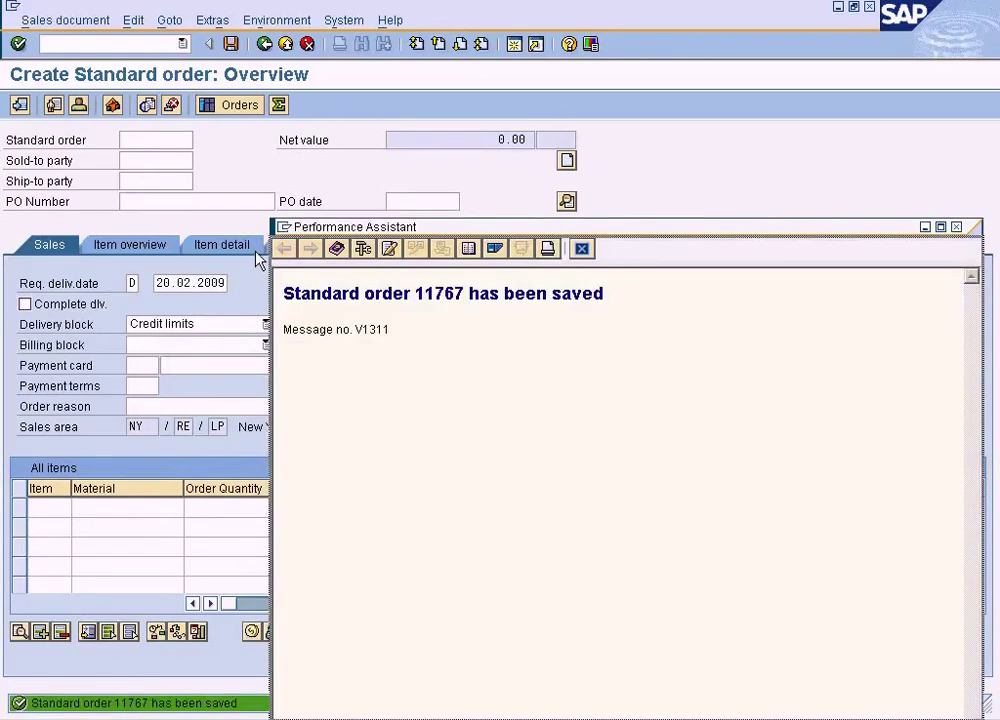
double_click(437, 296)
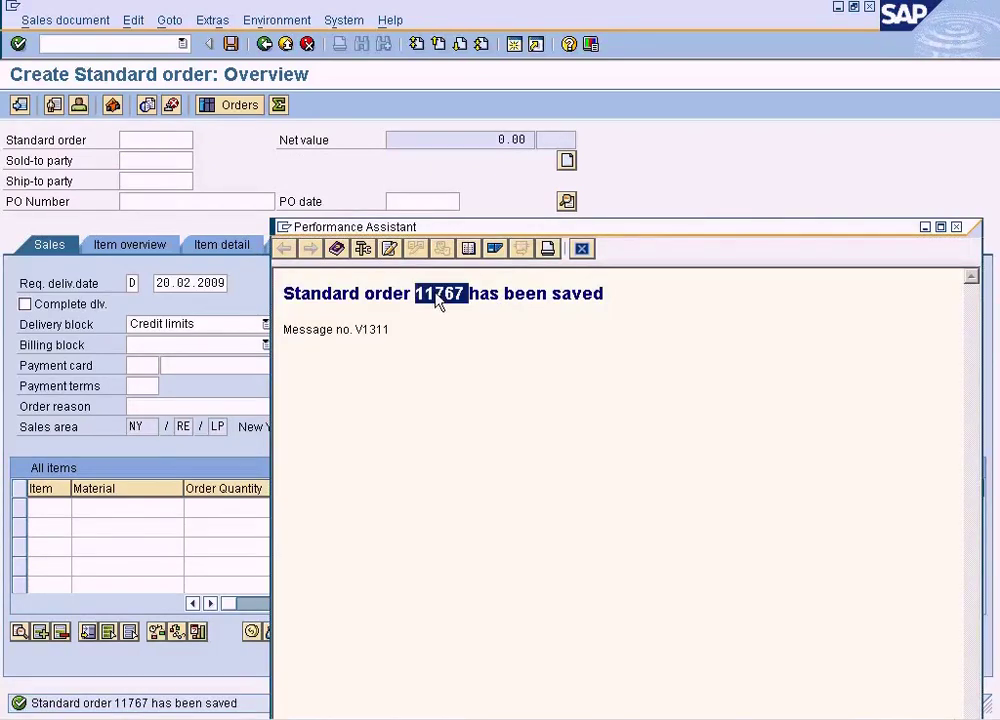
click(581, 252)
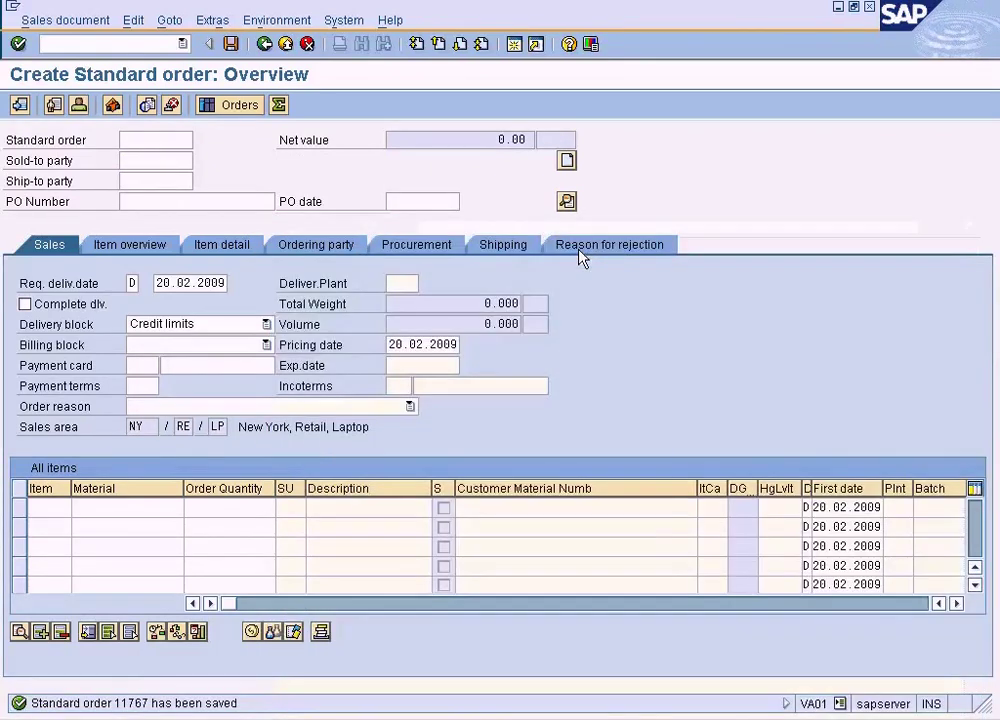
click(289, 48)
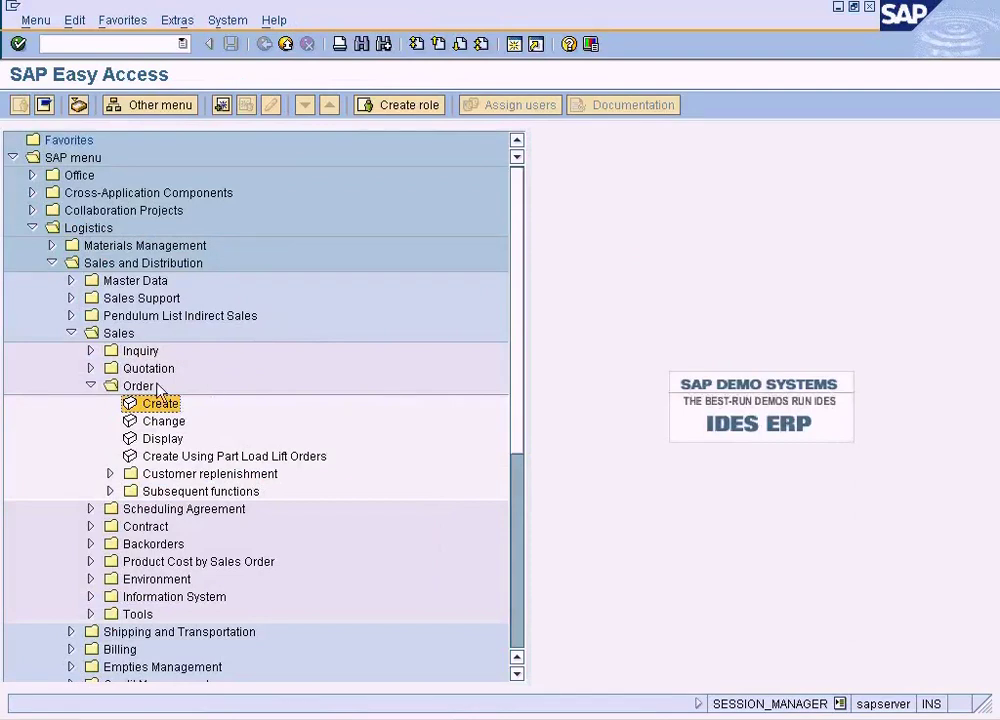
Start a single outbound delivery with reference to the saved sales order and continue to its delivery overview
click(91, 386)
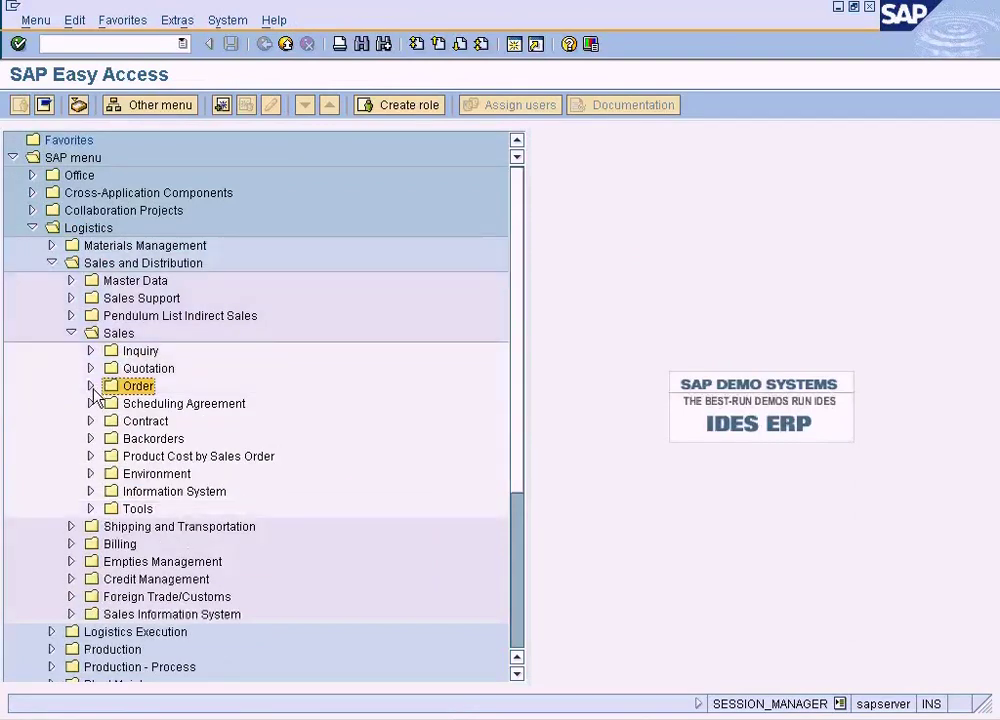
click(71, 527)
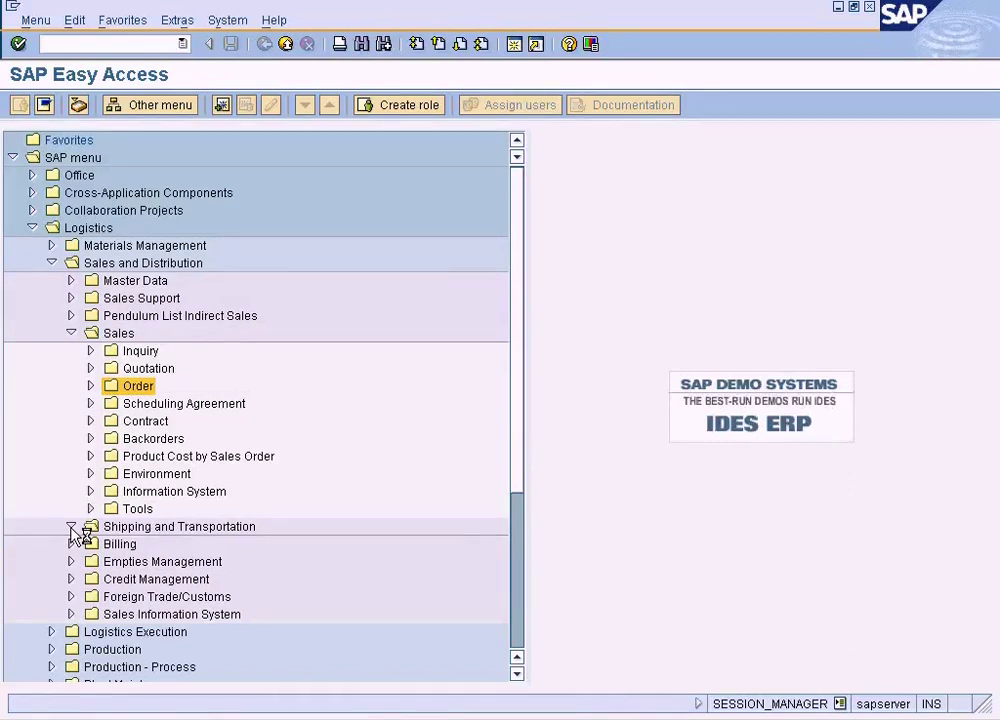
click(91, 545)
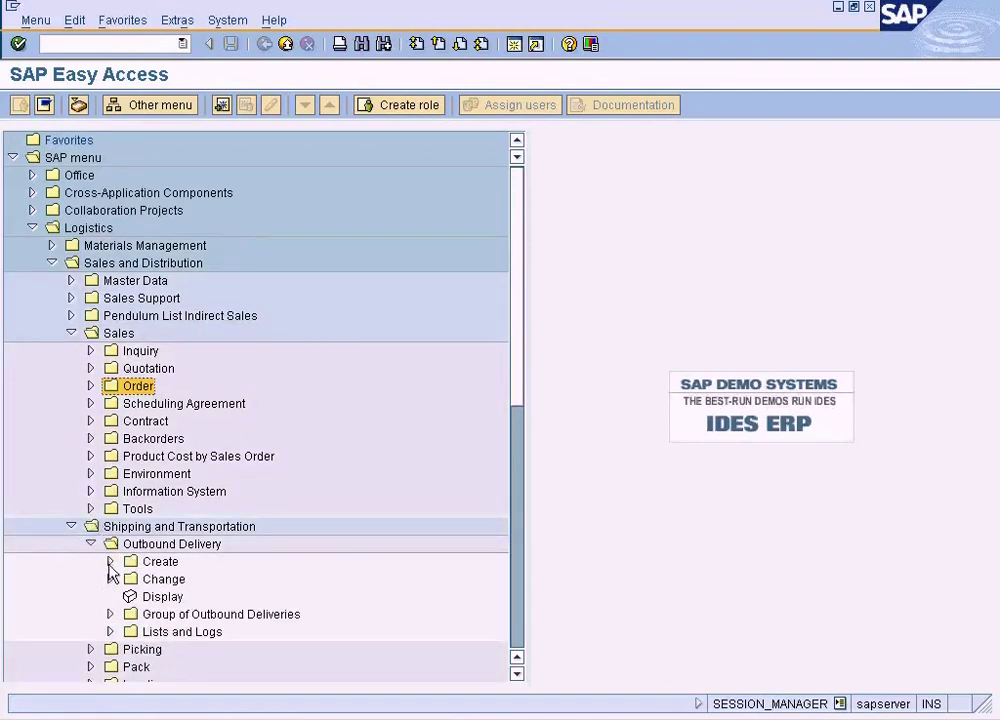
click(110, 562)
click(129, 579)
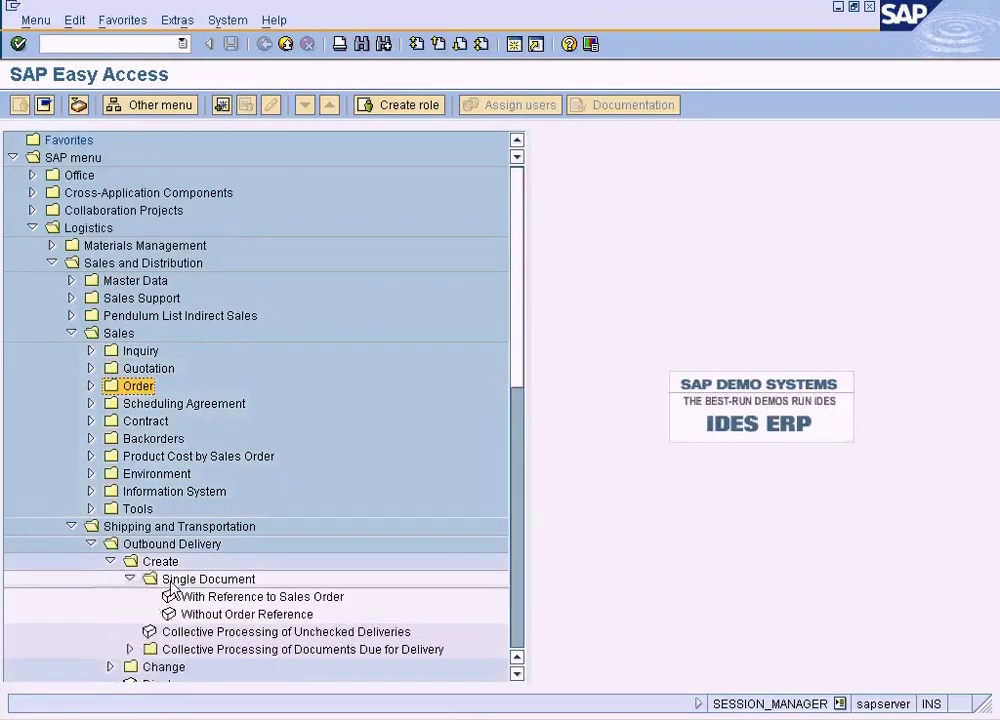
double_click(262, 598)
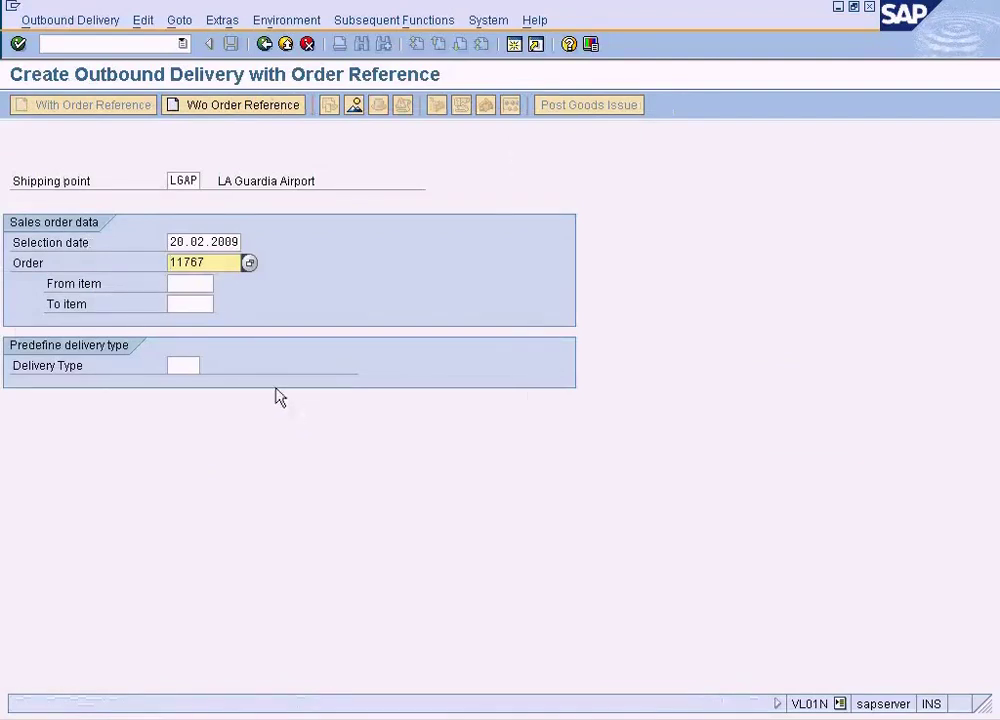
key(Return)
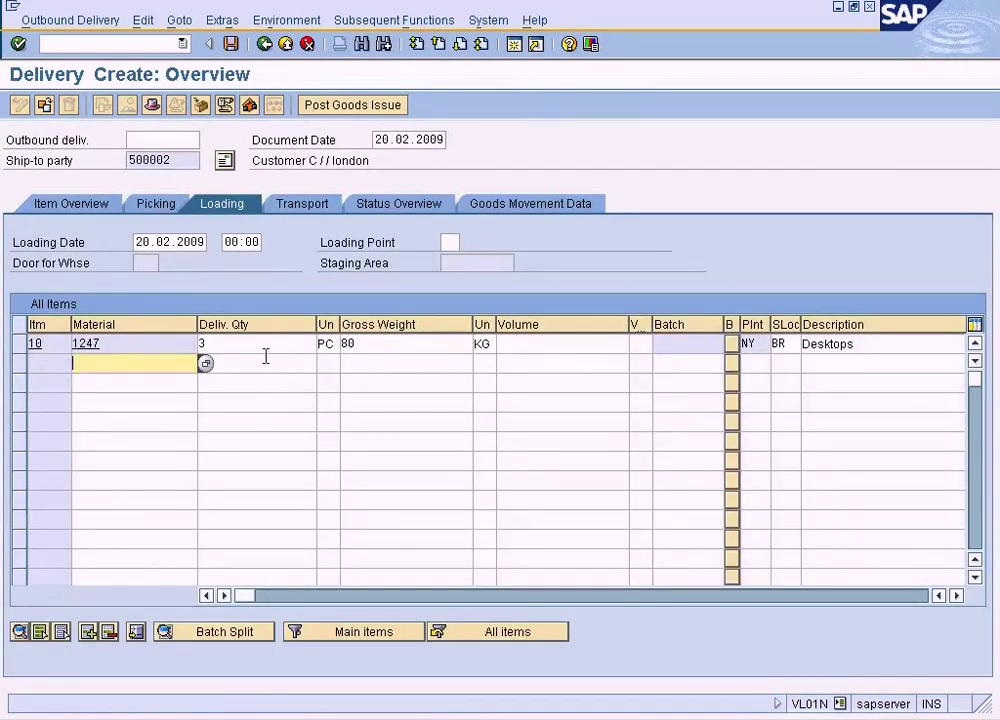
Save the outbound delivery for material 1247, copy its number from the save message's details, and return to SAP Easy Access
click(266, 345)
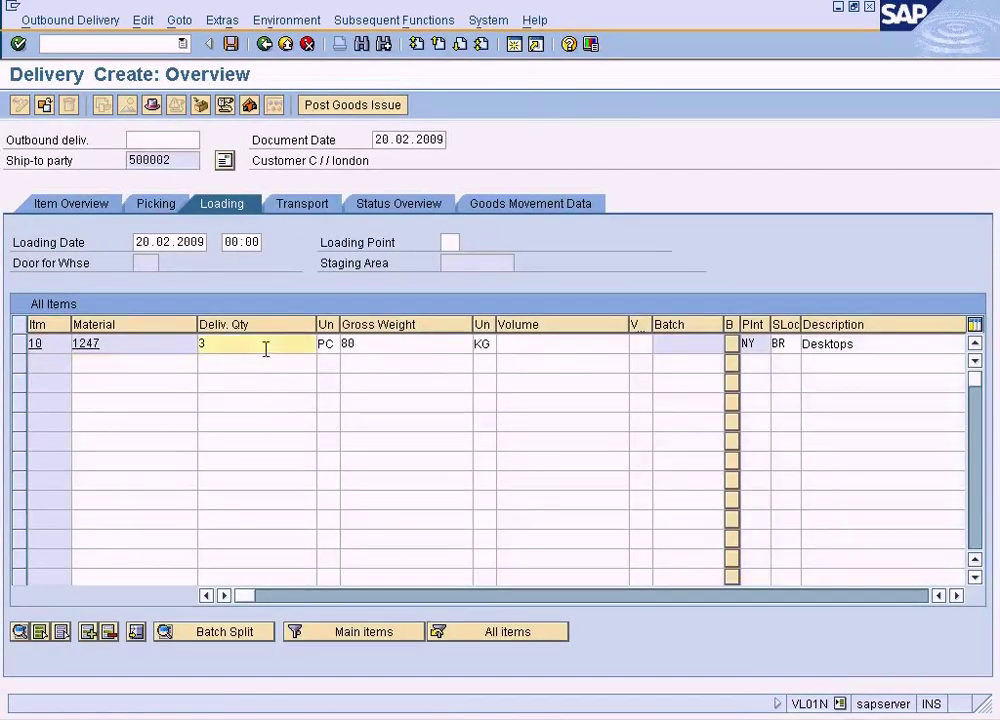
click(231, 44)
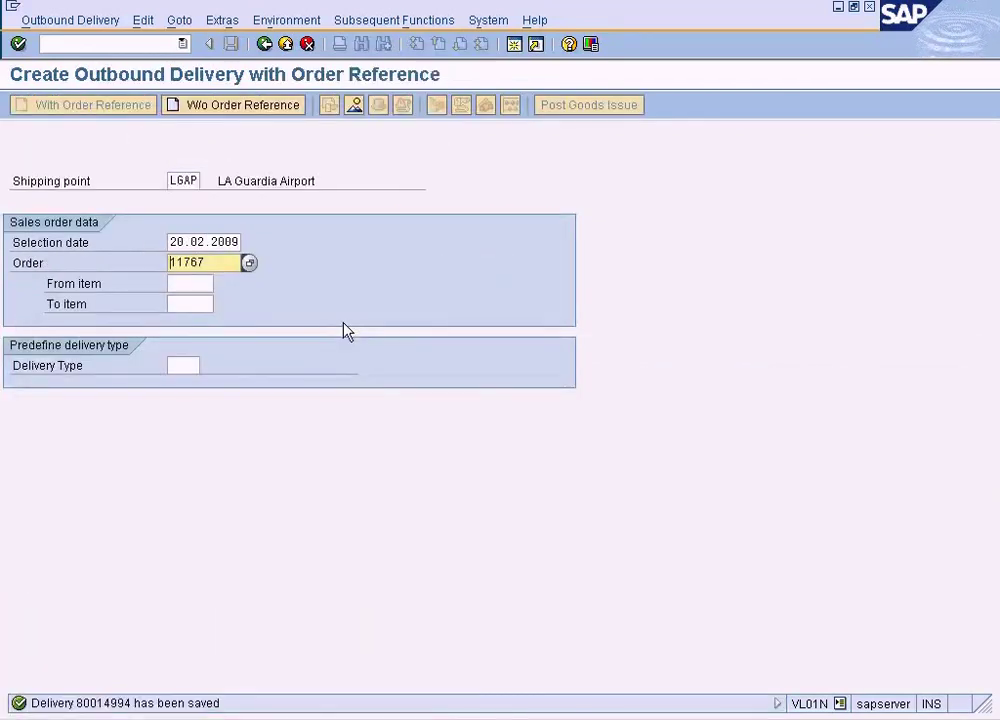
click(153, 705)
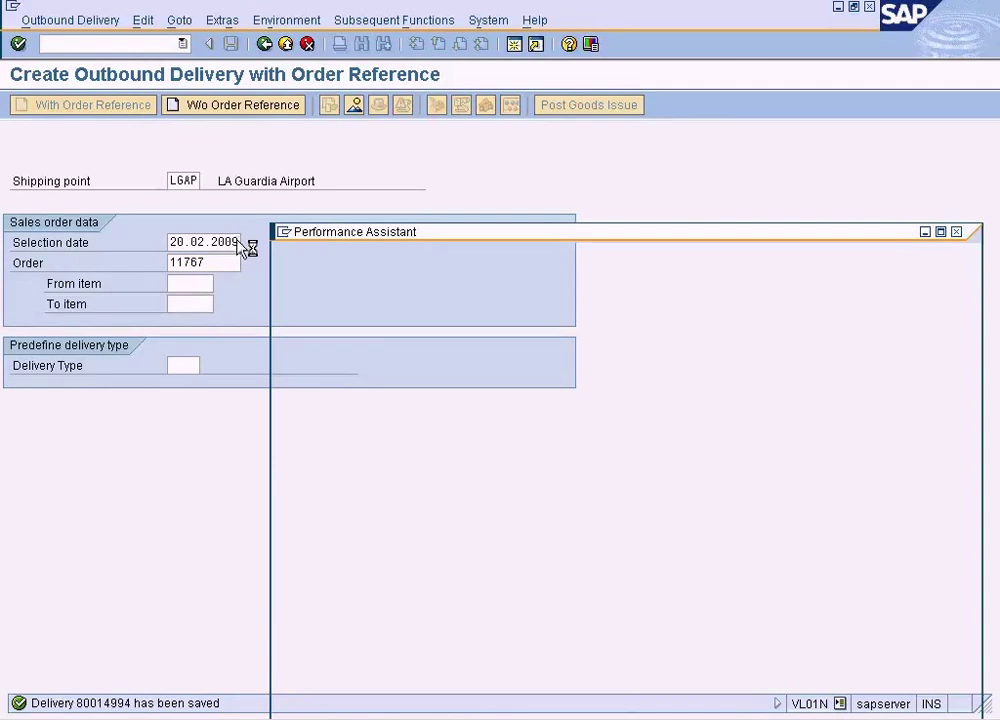
double_click(405, 300)
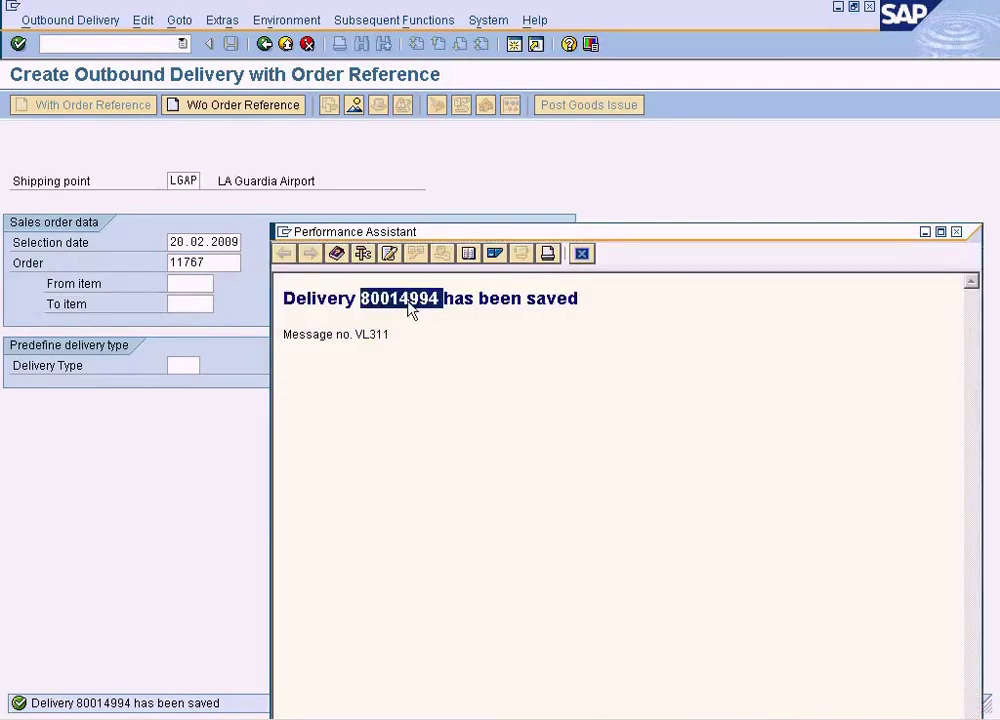
click(582, 254)
click(285, 44)
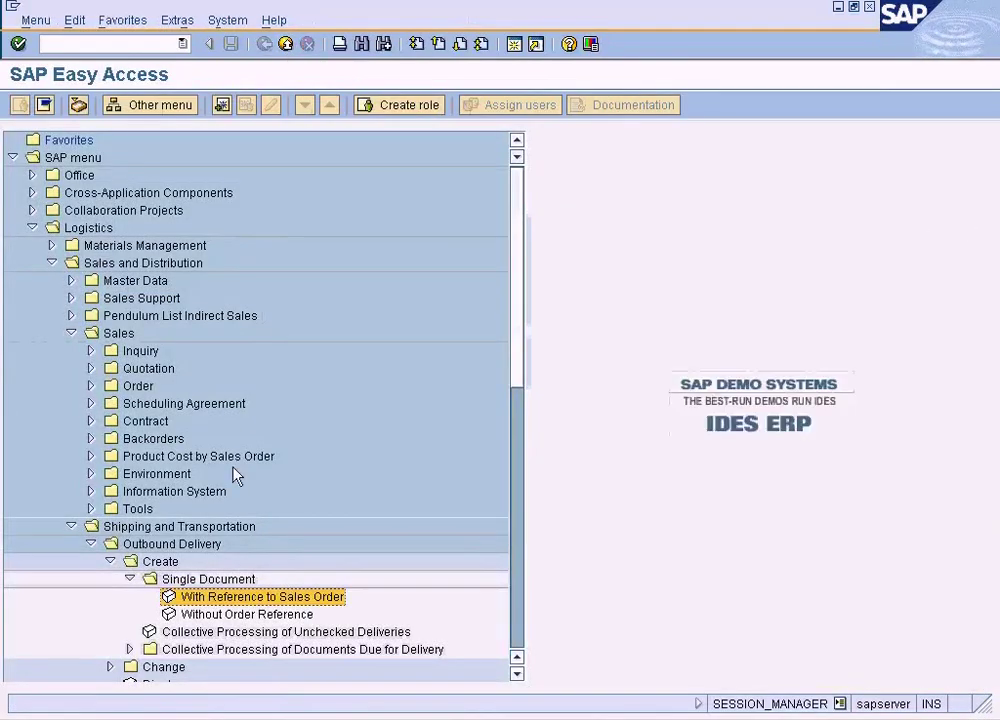
Try to create a billing document for the newly saved outbound delivery
click(71, 526)
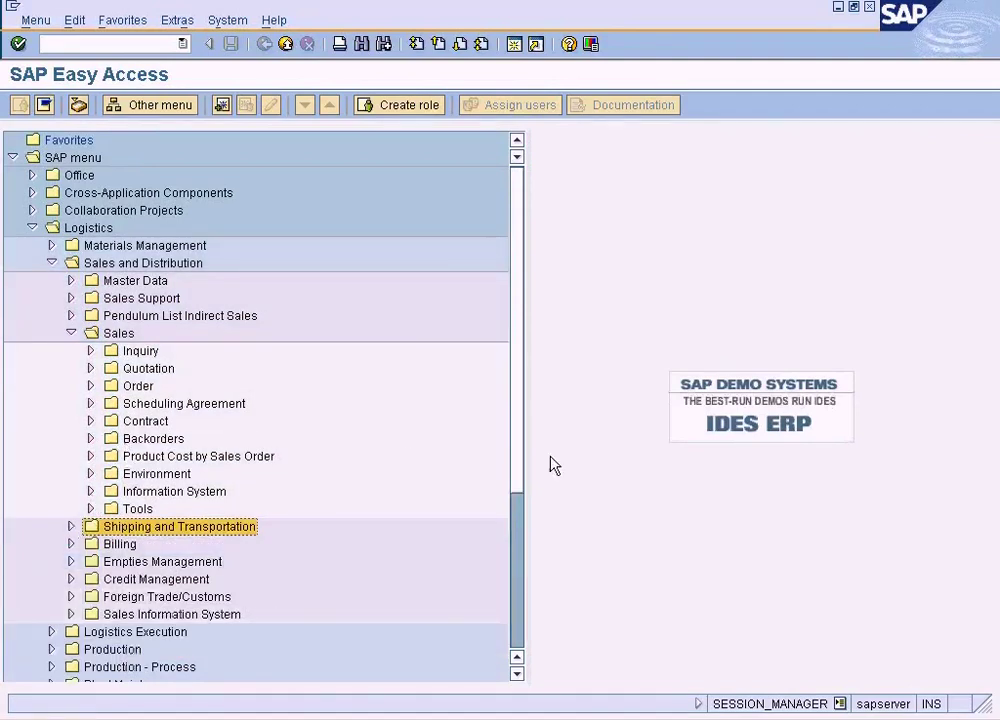
drag(521, 432, 522, 480)
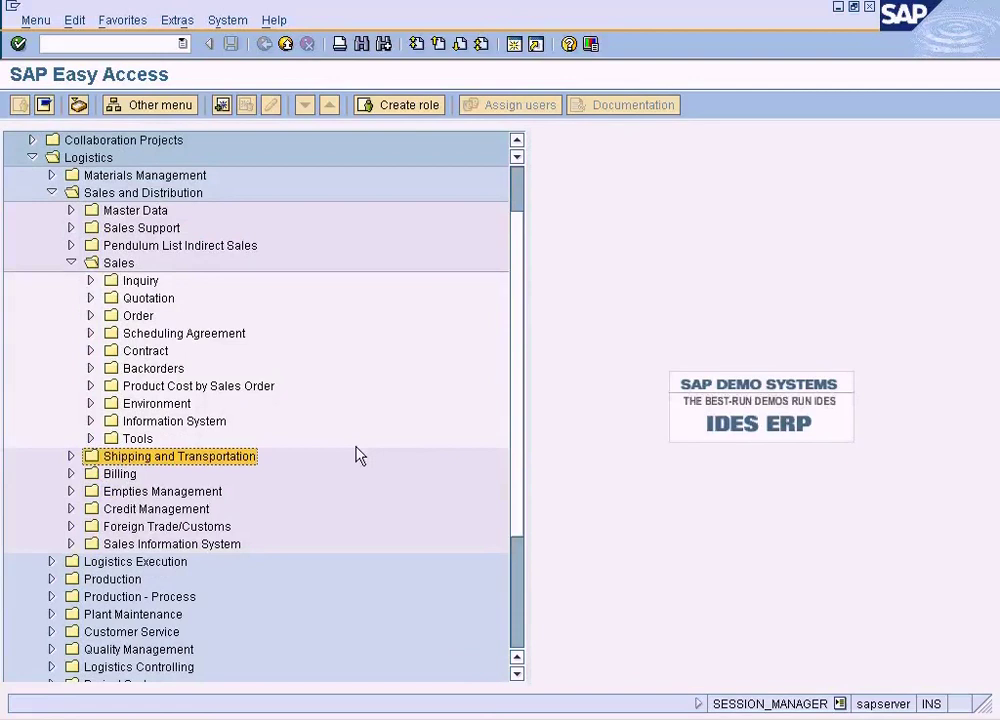
click(71, 473)
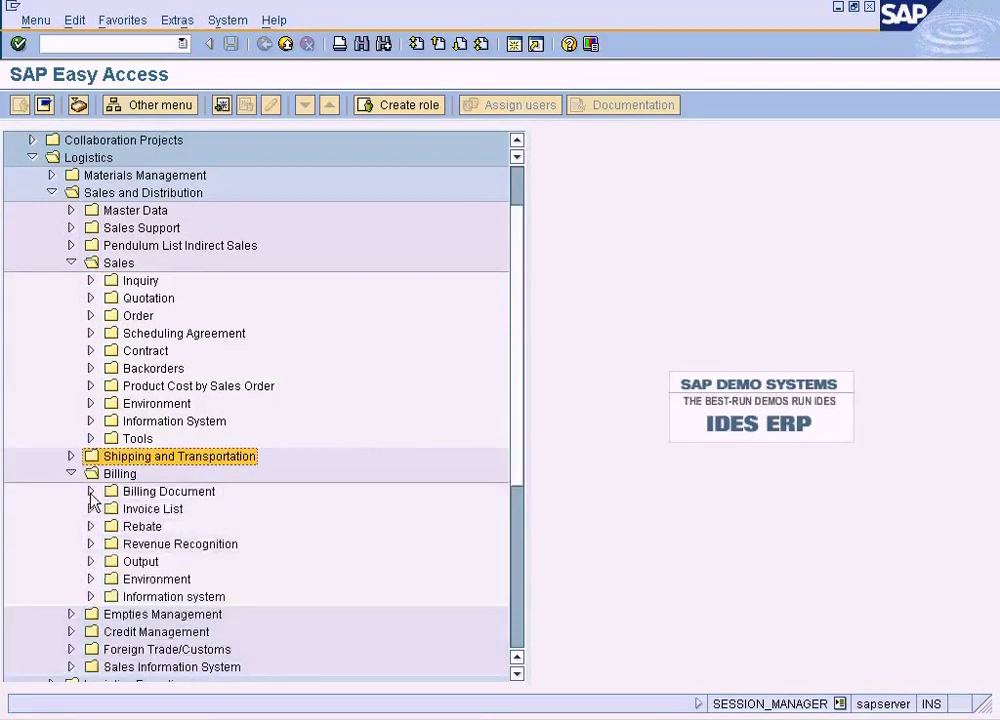
click(90, 491)
double_click(157, 474)
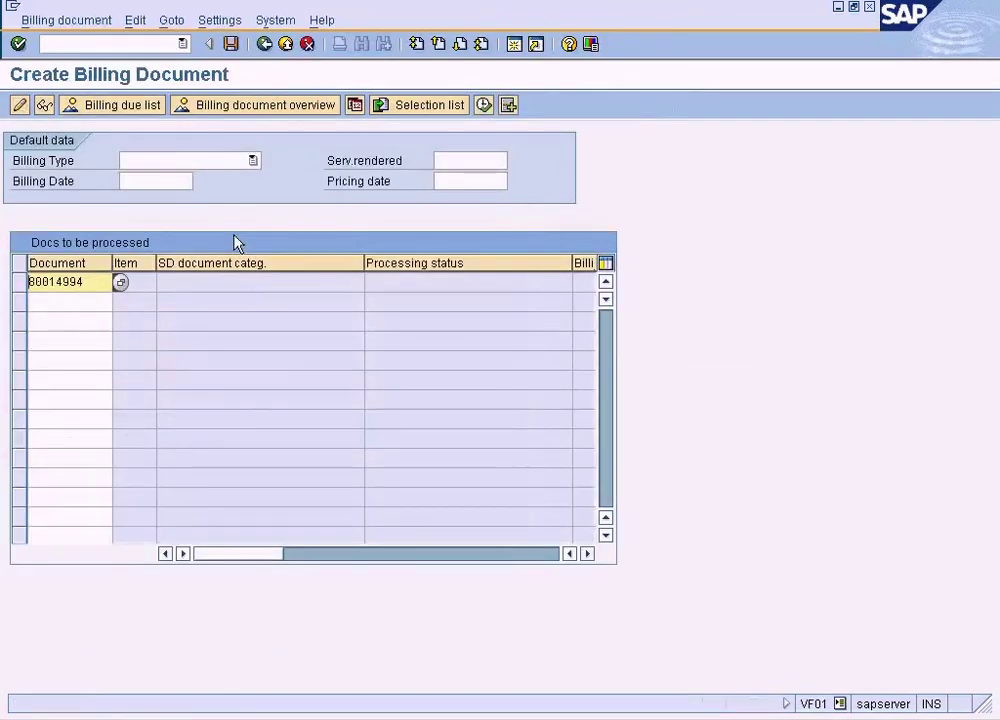
key(Return)
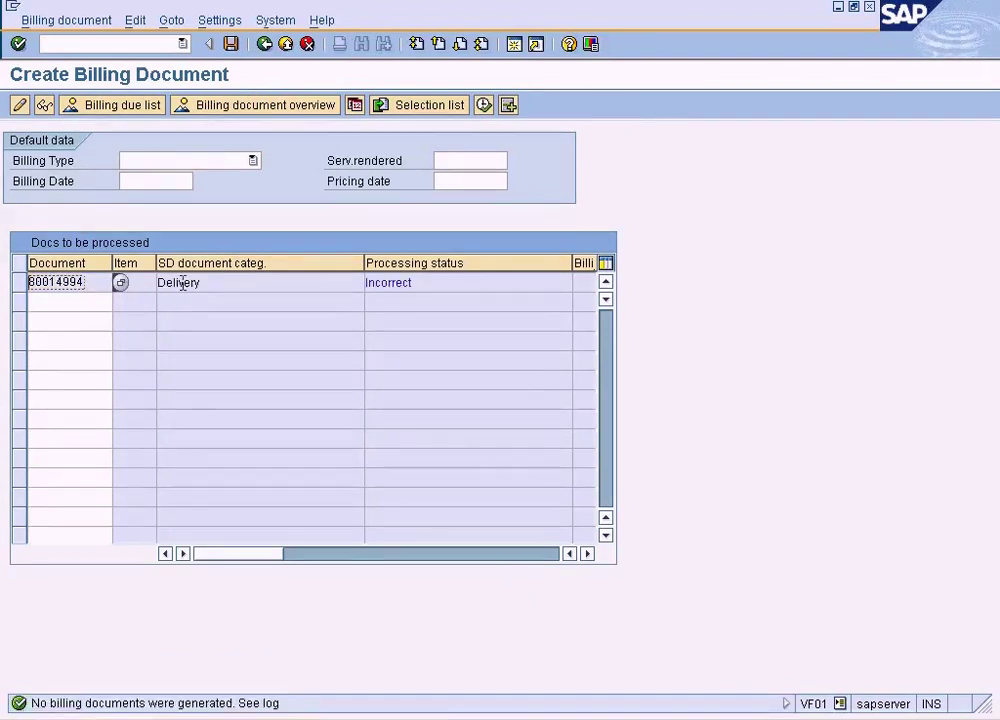
Examine the billing document's error log for the delivery, and return to SAP Easy Access
click(136, 21)
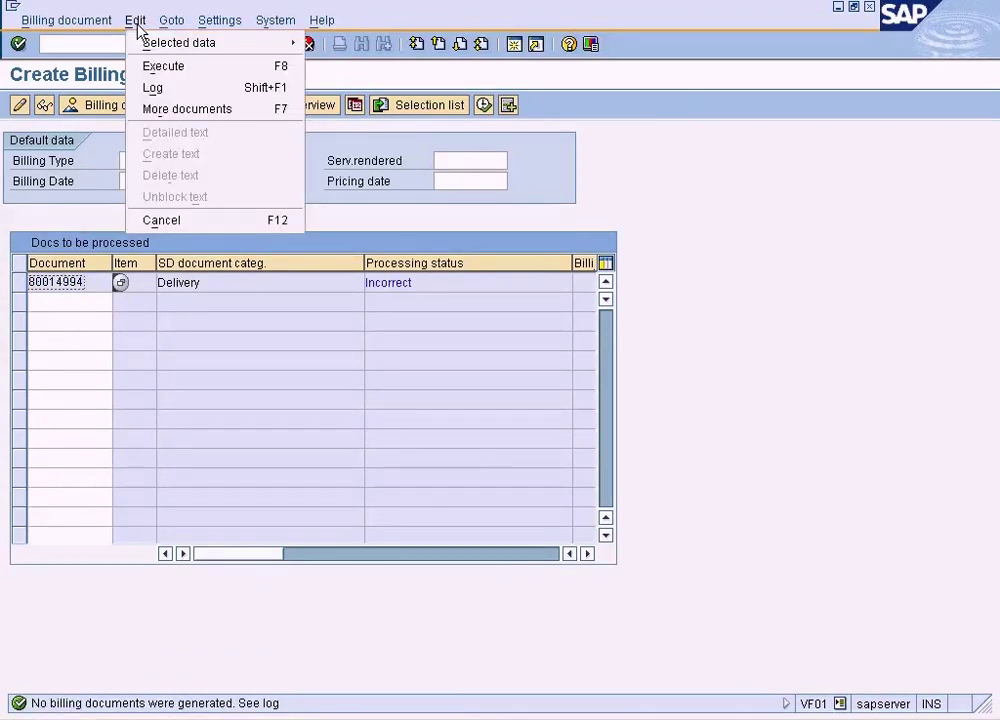
click(155, 88)
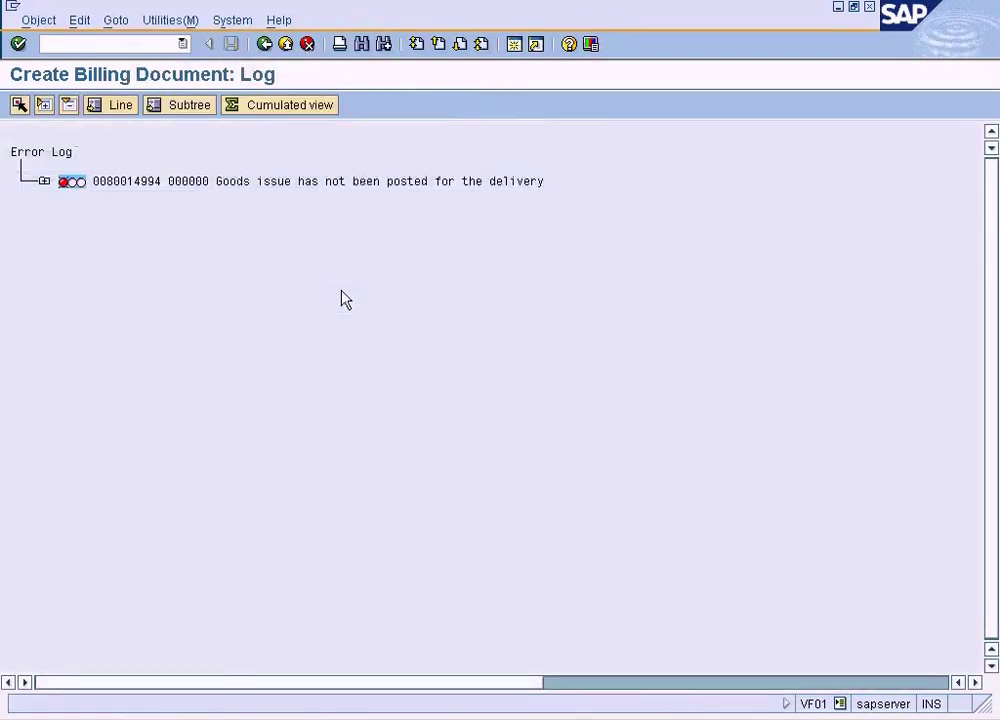
click(263, 45)
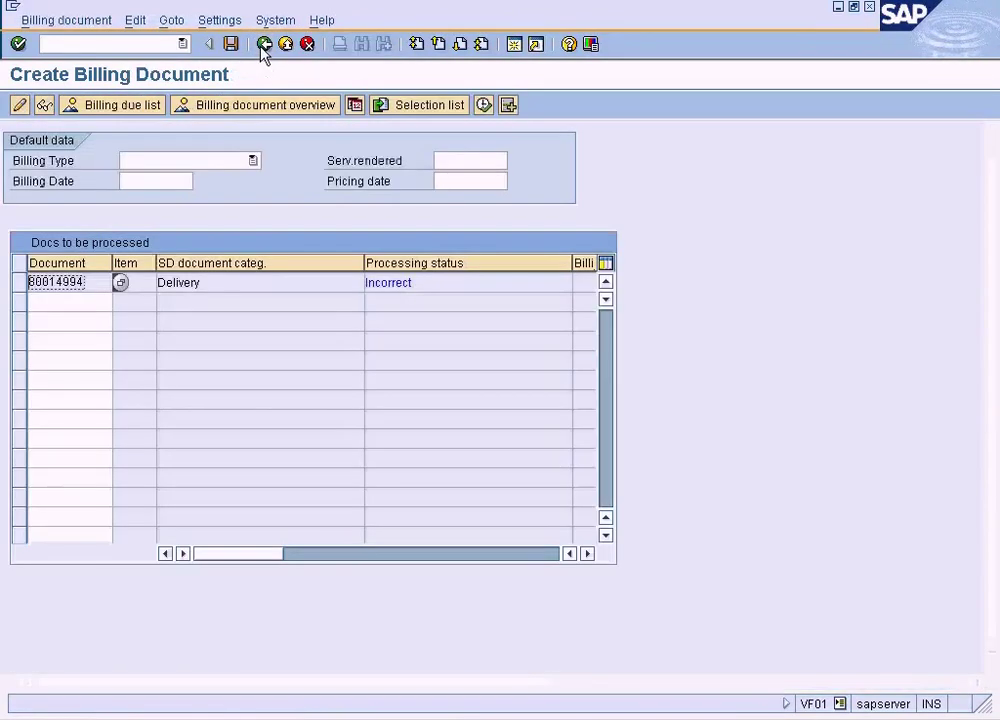
click(263, 45)
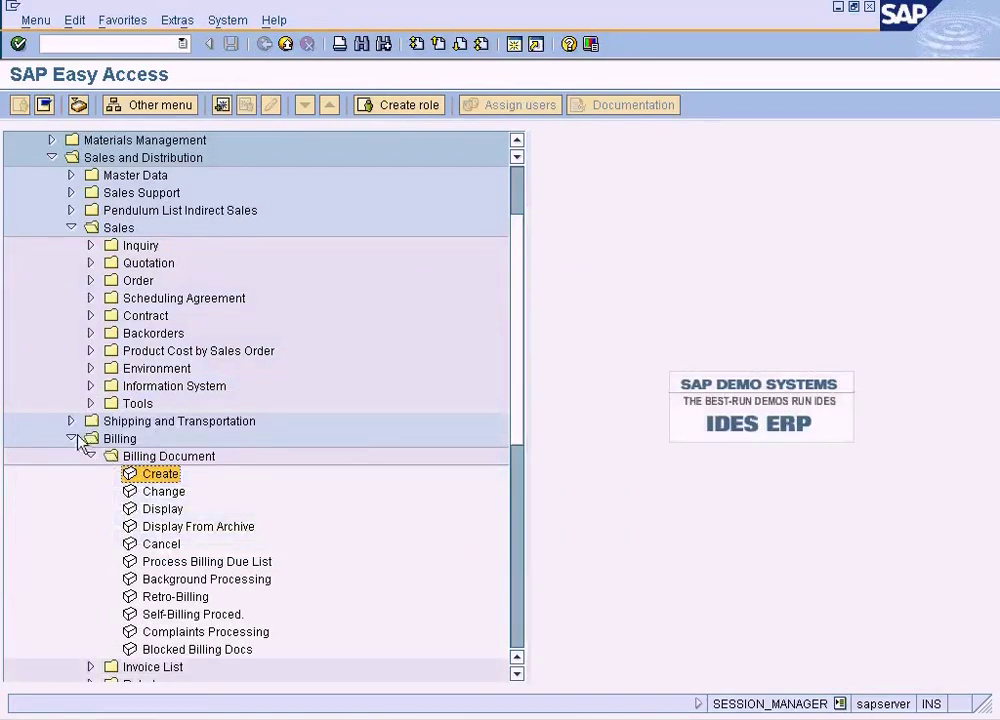
Open the transaction for changing a single outbound delivery, try to post goods issue for the saved delivery, and select the logged error message
click(72, 438)
click(71, 421)
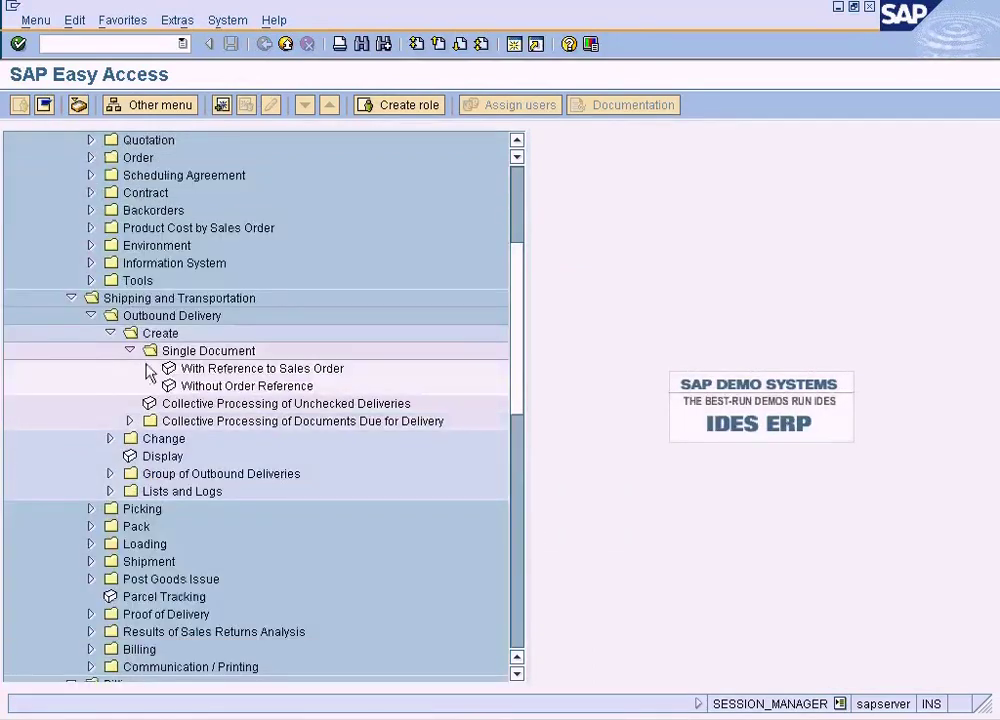
click(250, 372)
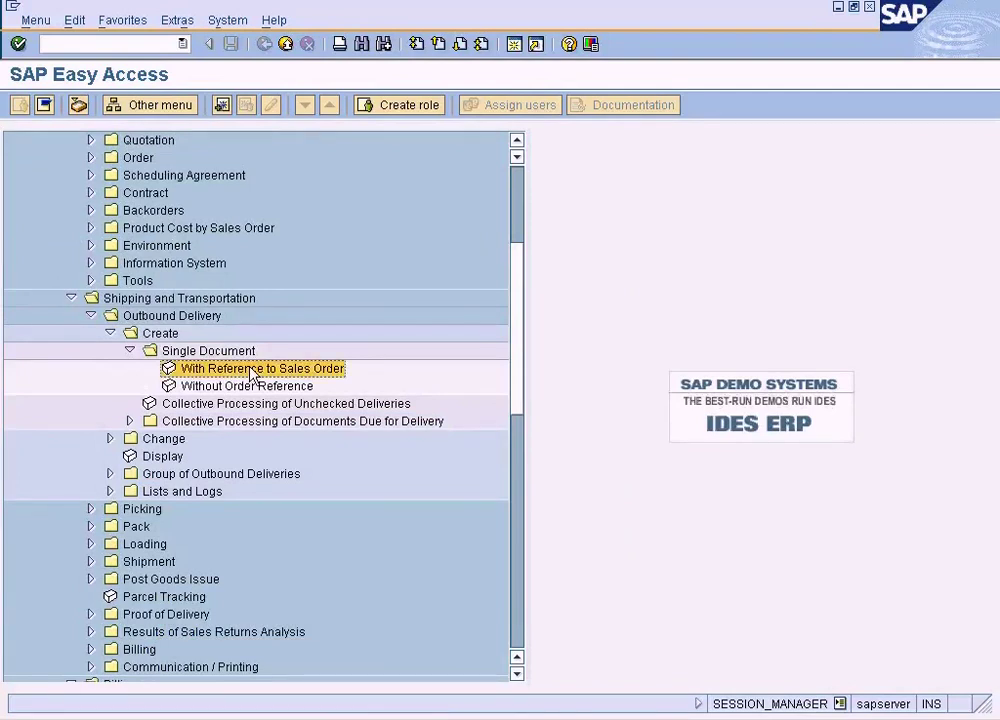
click(110, 438)
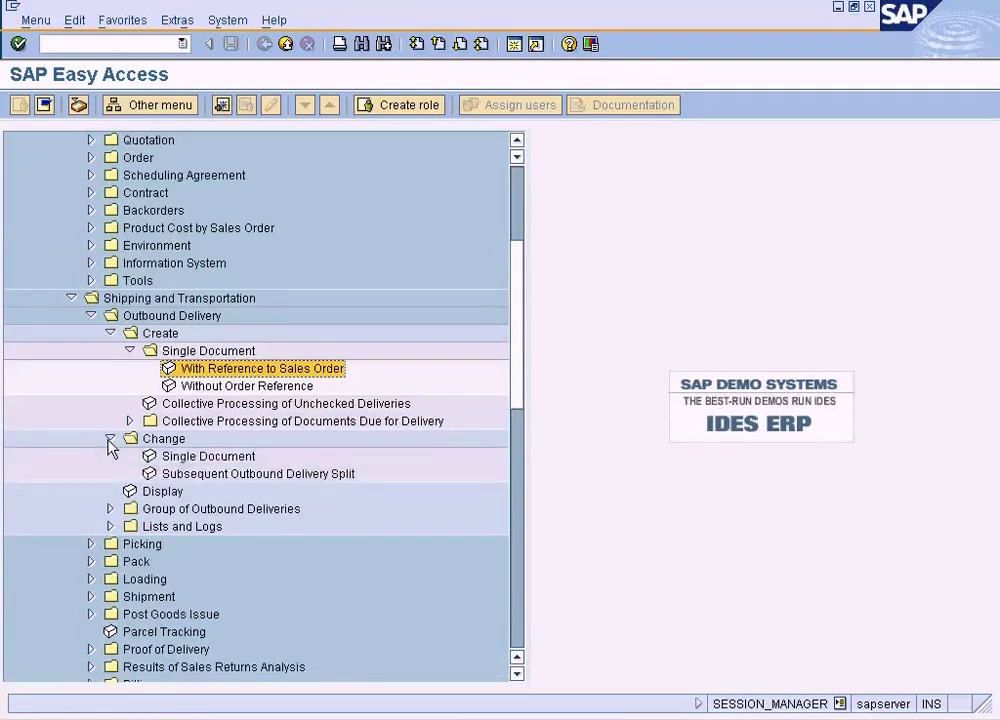
double_click(204, 457)
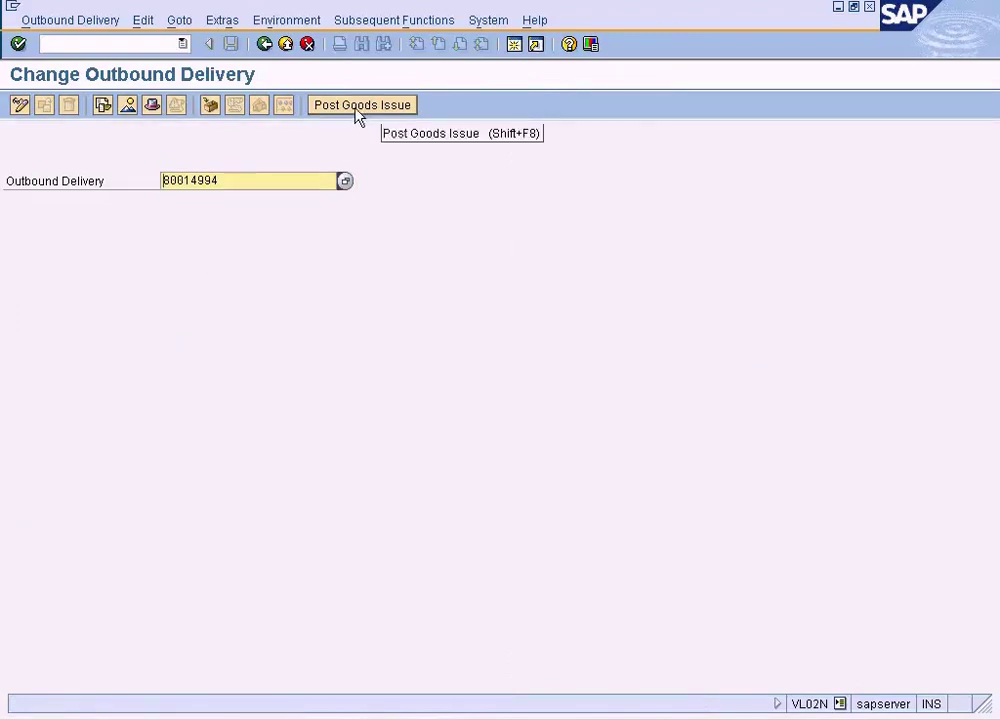
click(358, 108)
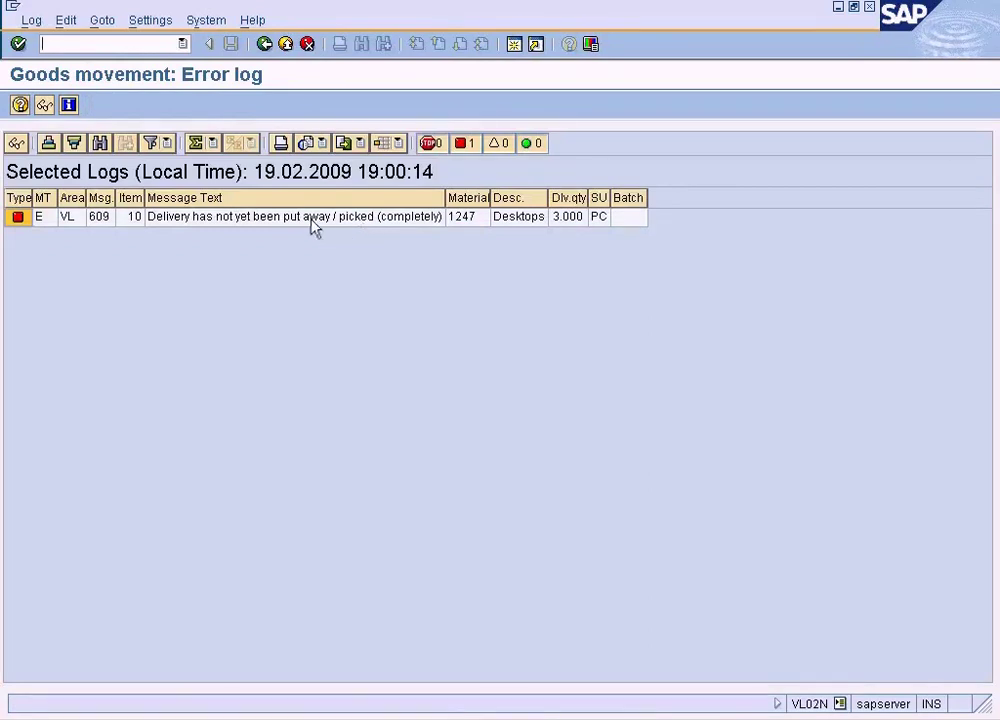
click(311, 220)
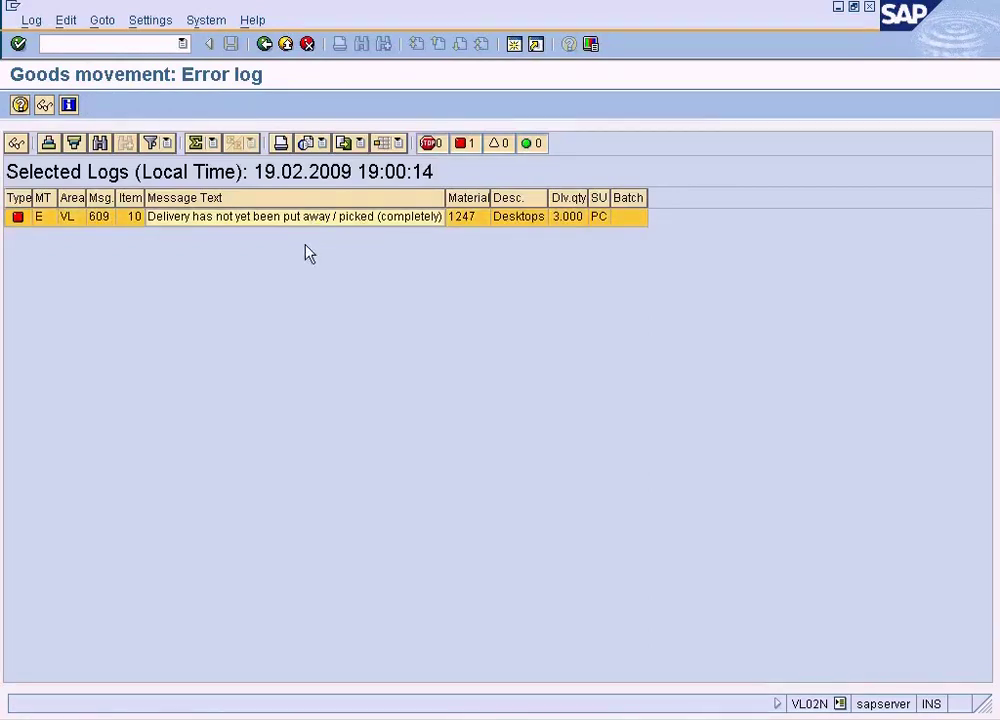
Reopen the outbound delivery for changes, set the picked quantity of material 1247 to 3, and save the delivery
click(265, 46)
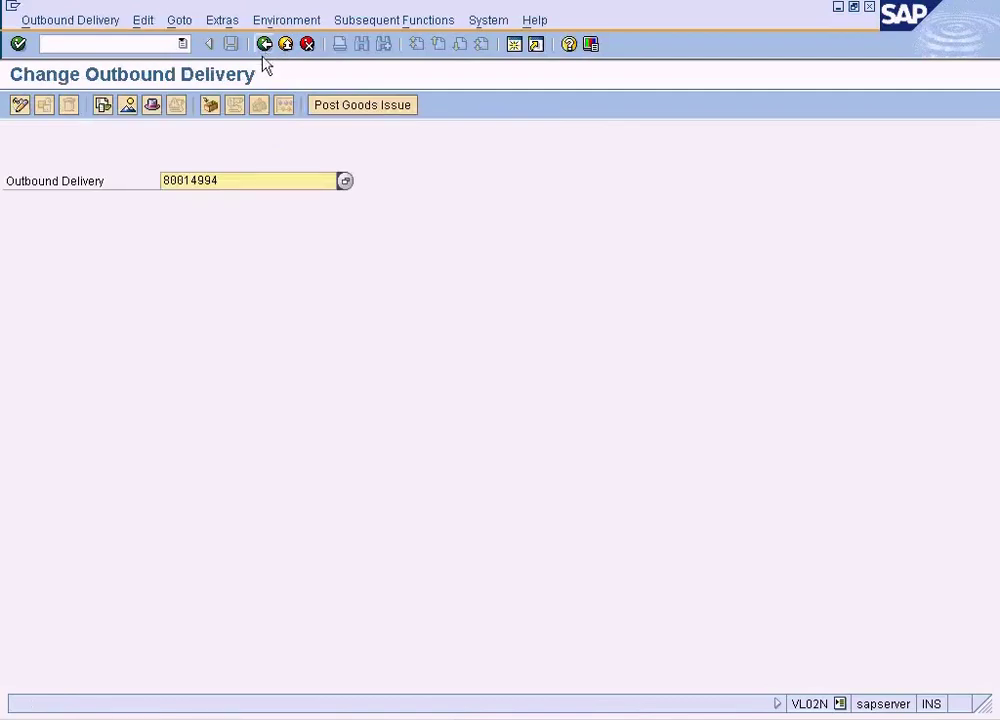
click(19, 104)
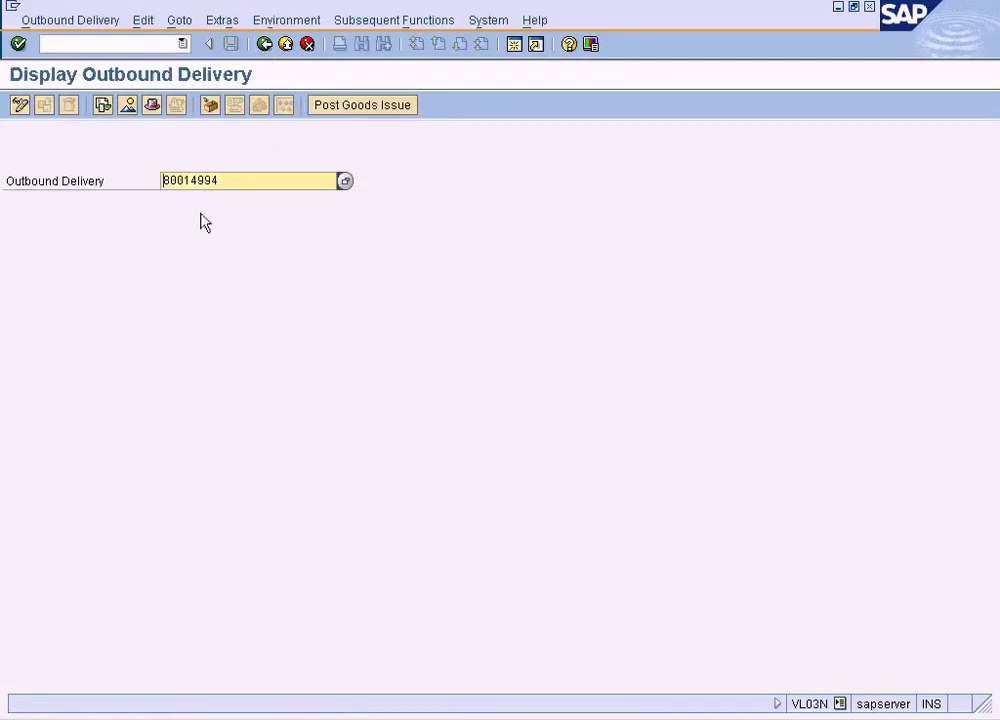
click(20, 104)
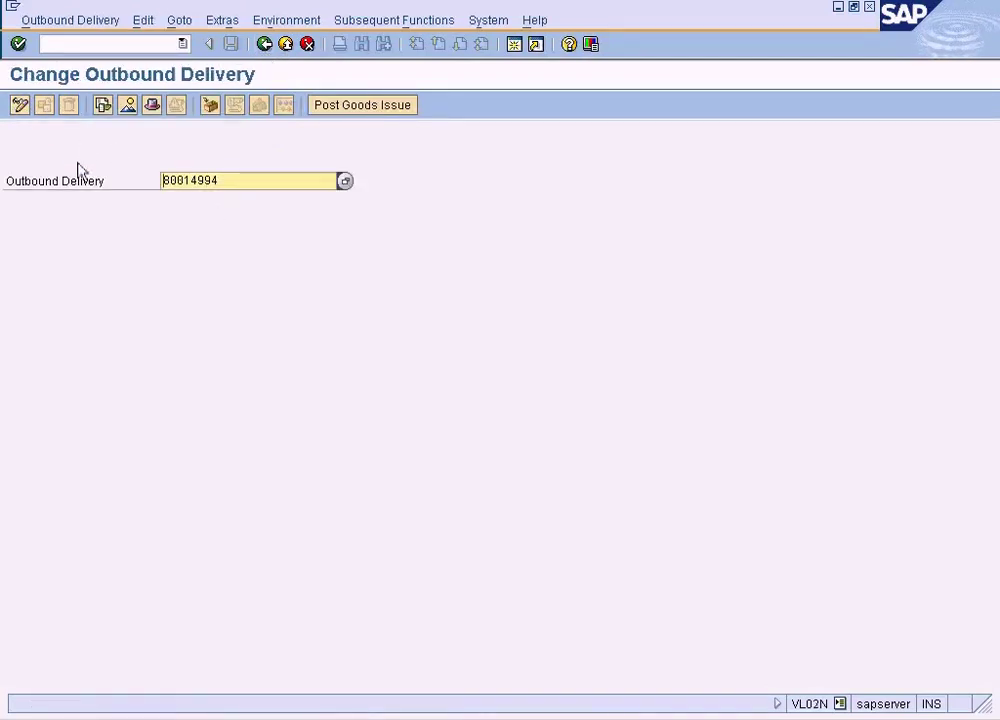
key(Return)
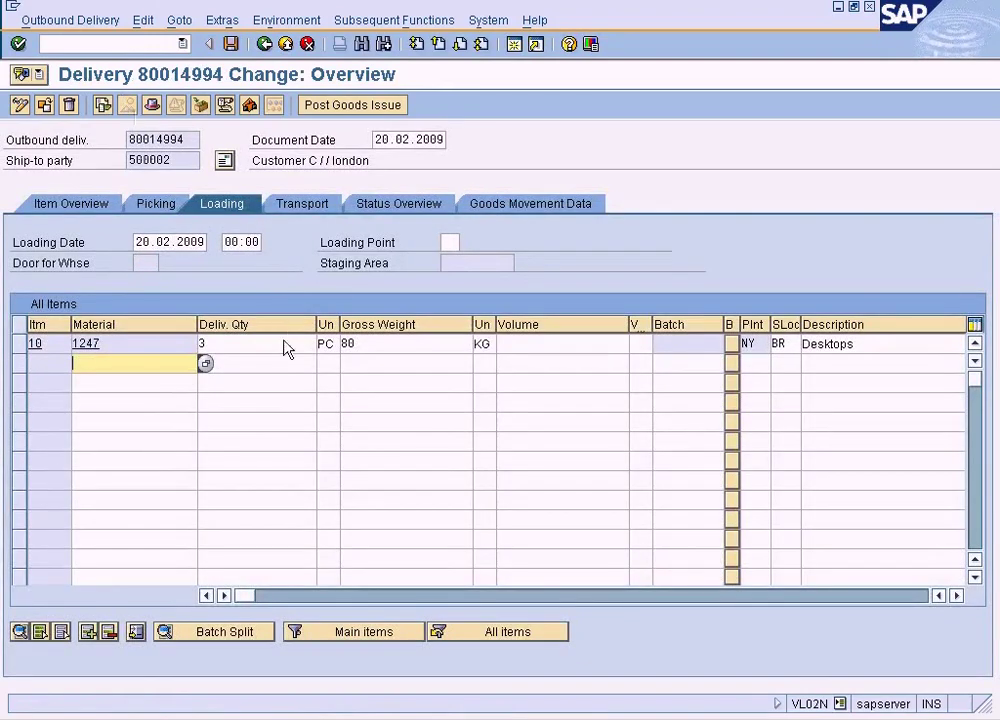
click(158, 205)
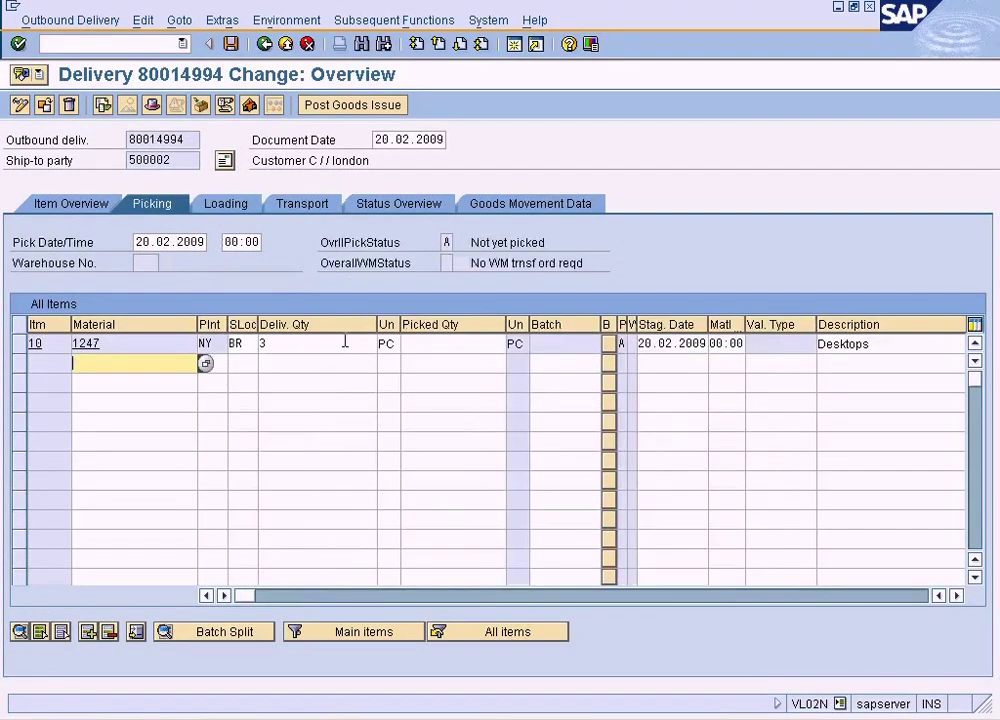
click(436, 344)
text(3)
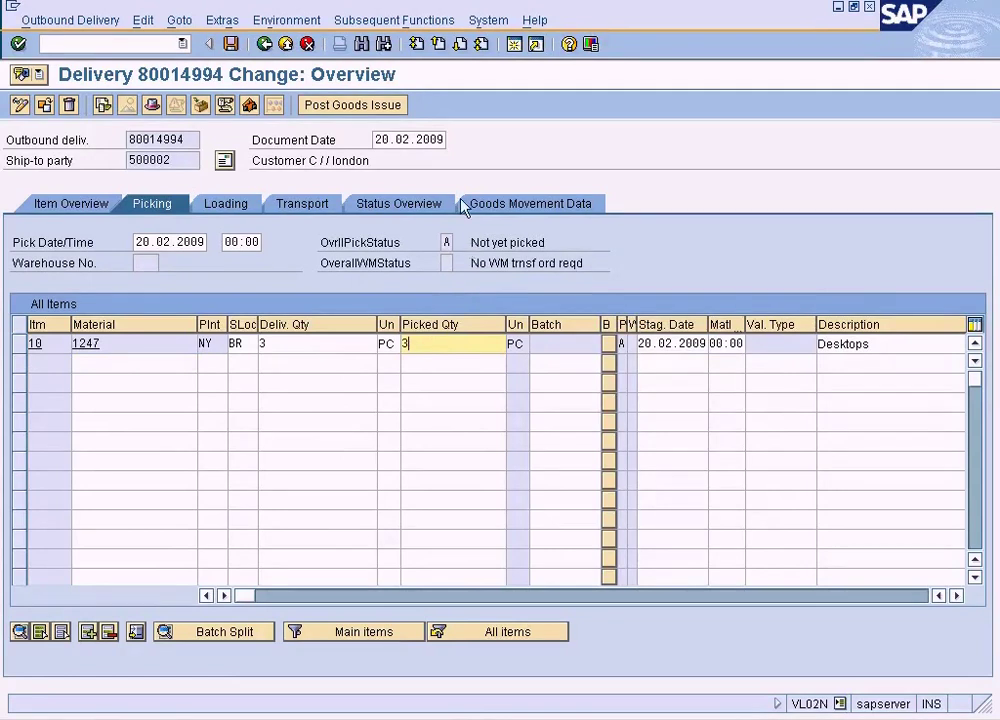
click(232, 46)
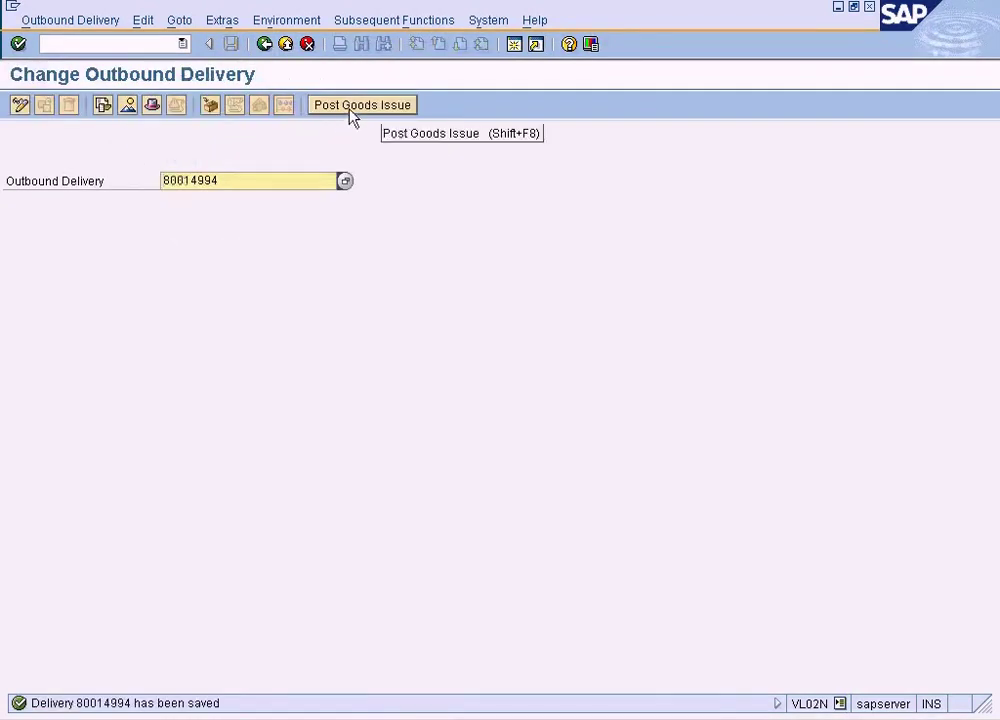
Try to post goods issue, set the delivery's actual goods issue date to 20.05.2006, and post goods issue again
click(351, 108)
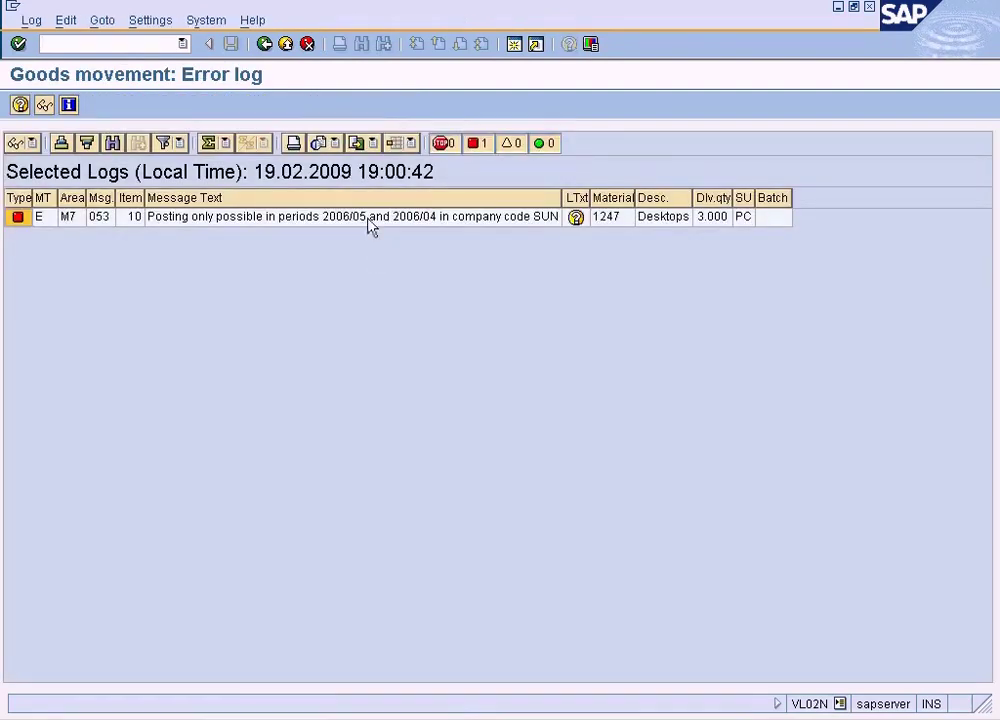
click(264, 45)
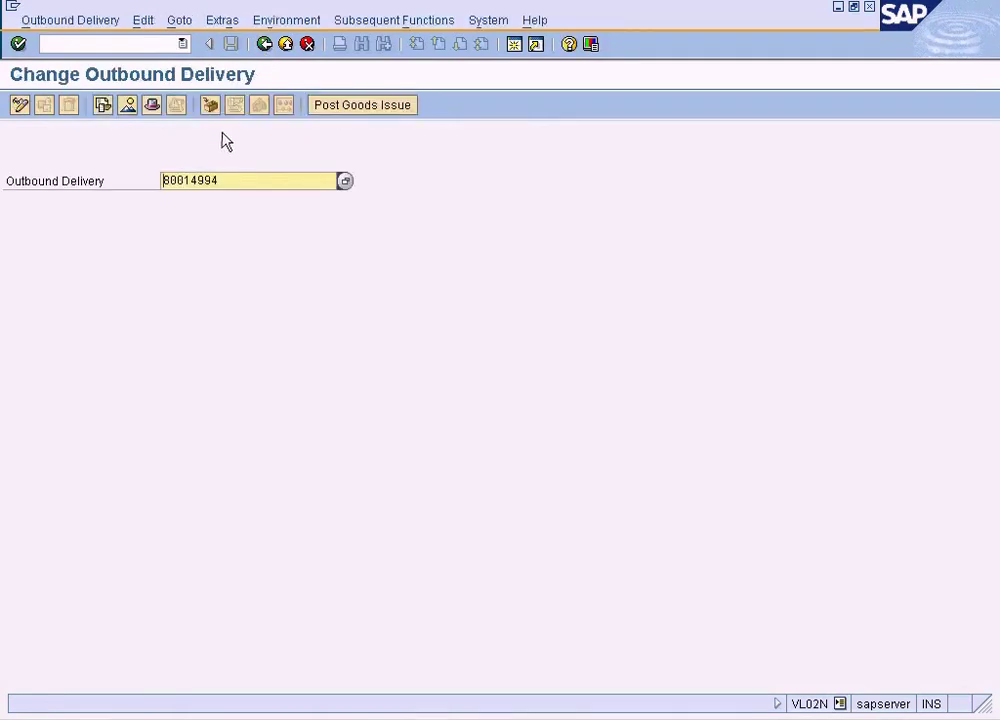
key(Return)
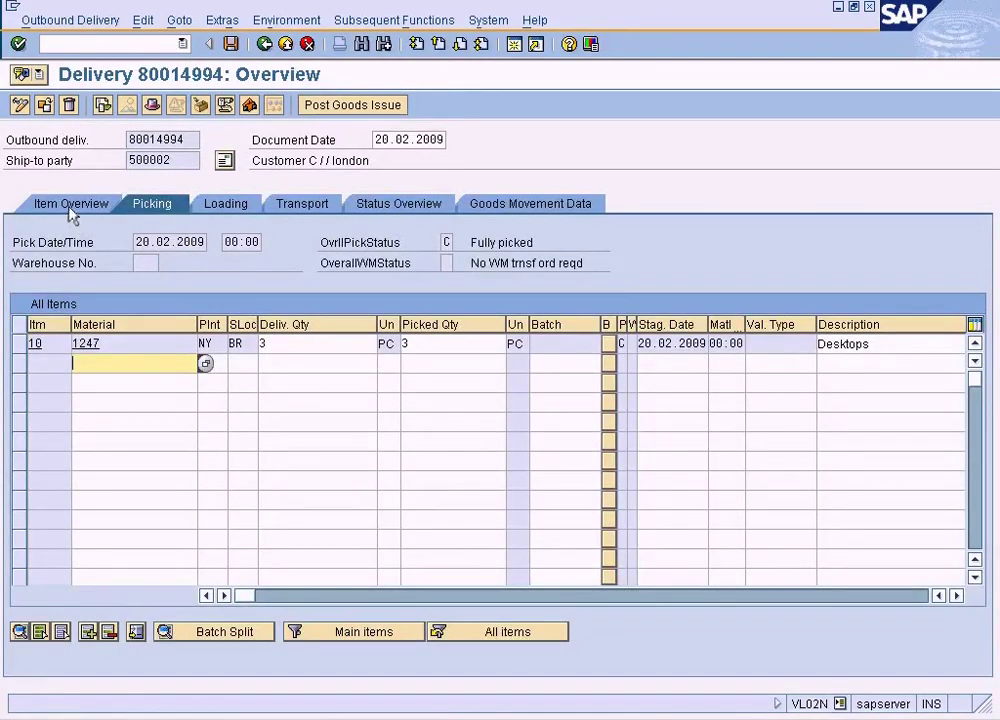
click(72, 206)
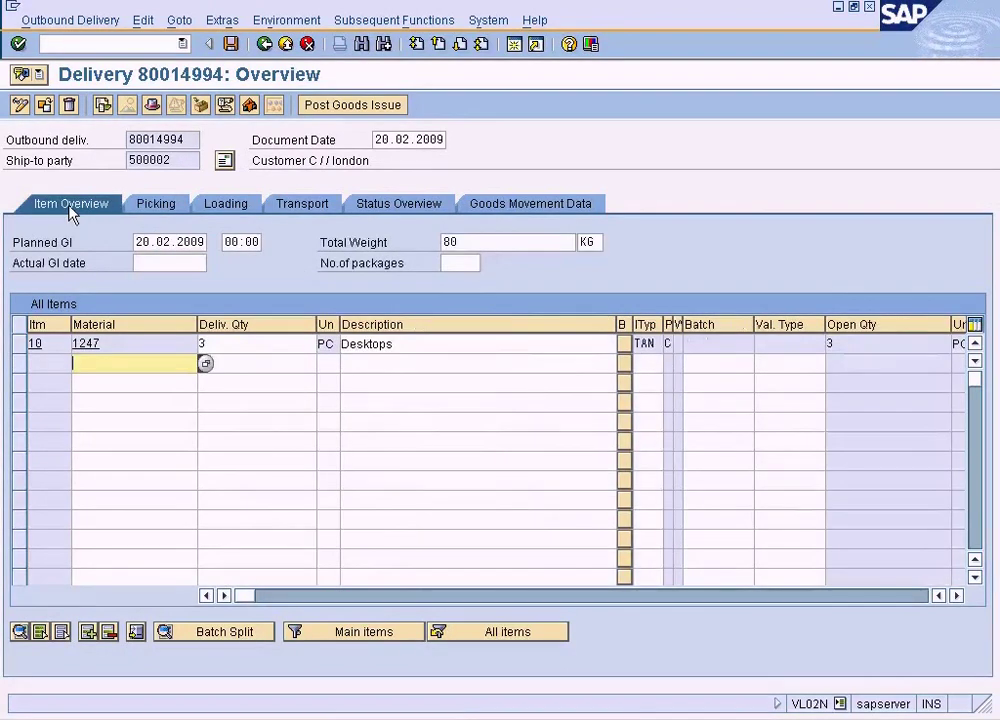
click(169, 263)
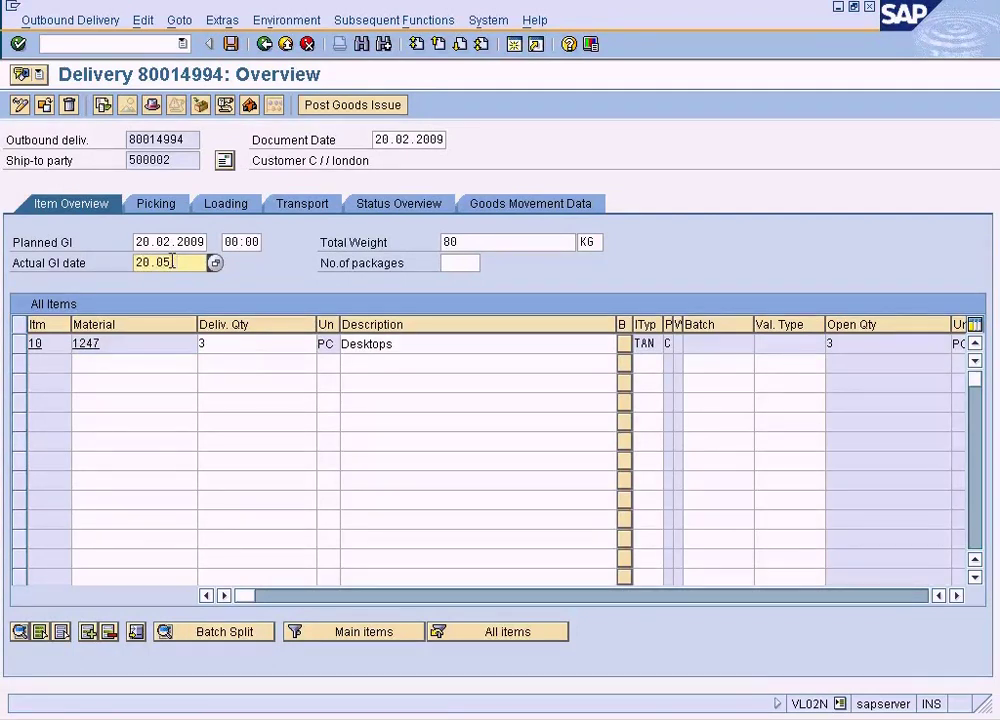
click(231, 44)
click(352, 110)
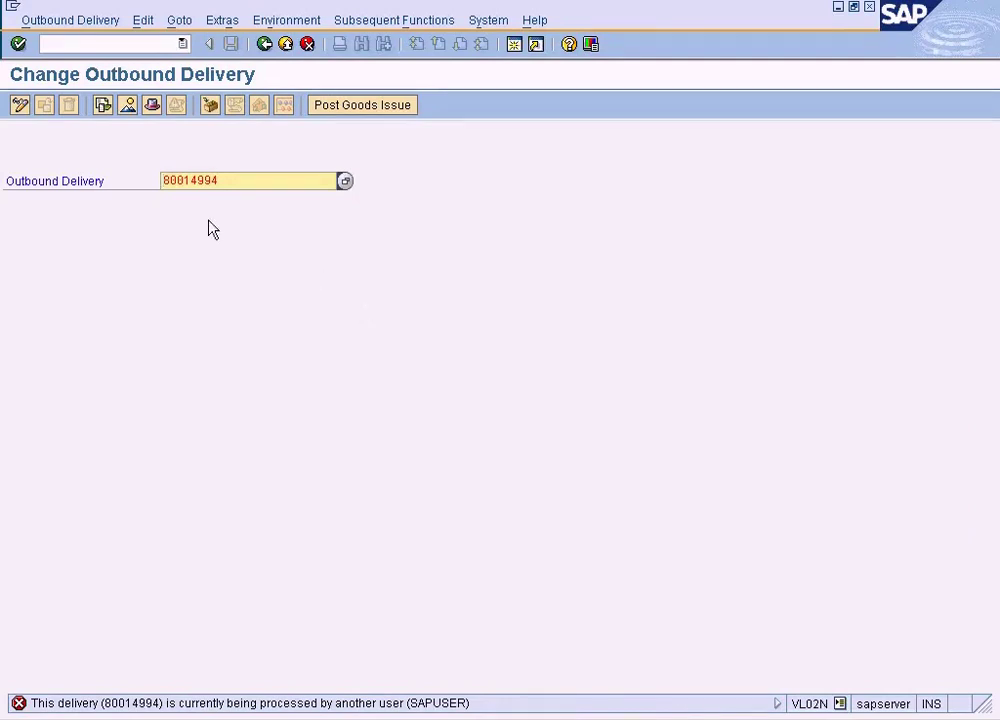
Try to reopen the outbound delivery for changes, and return to SAP Easy Access
key(Return)
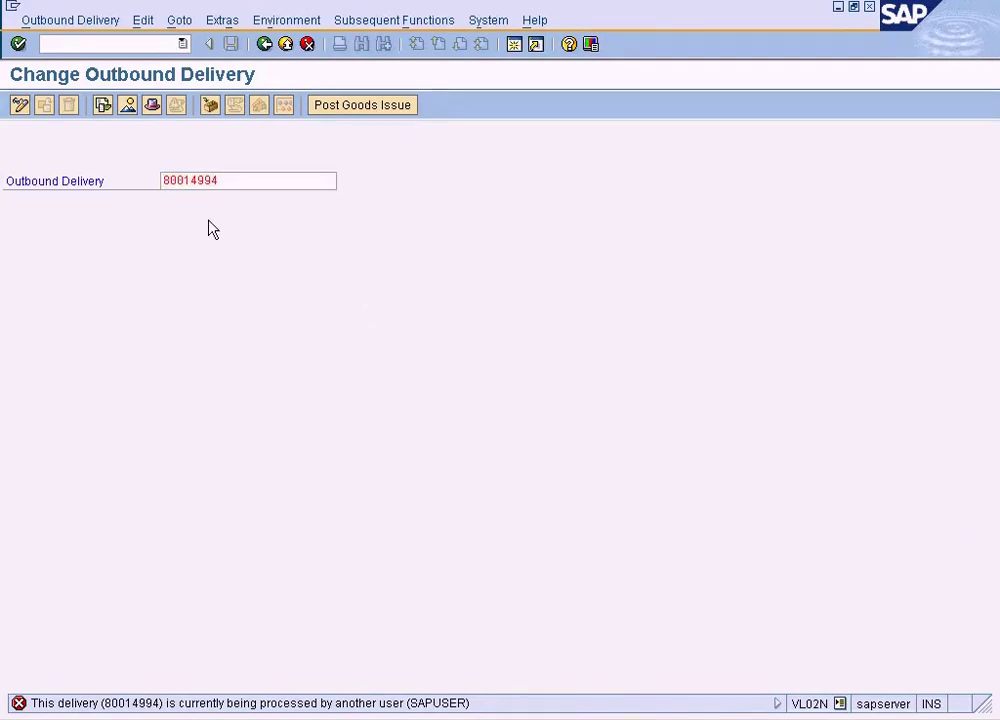
key(Return)
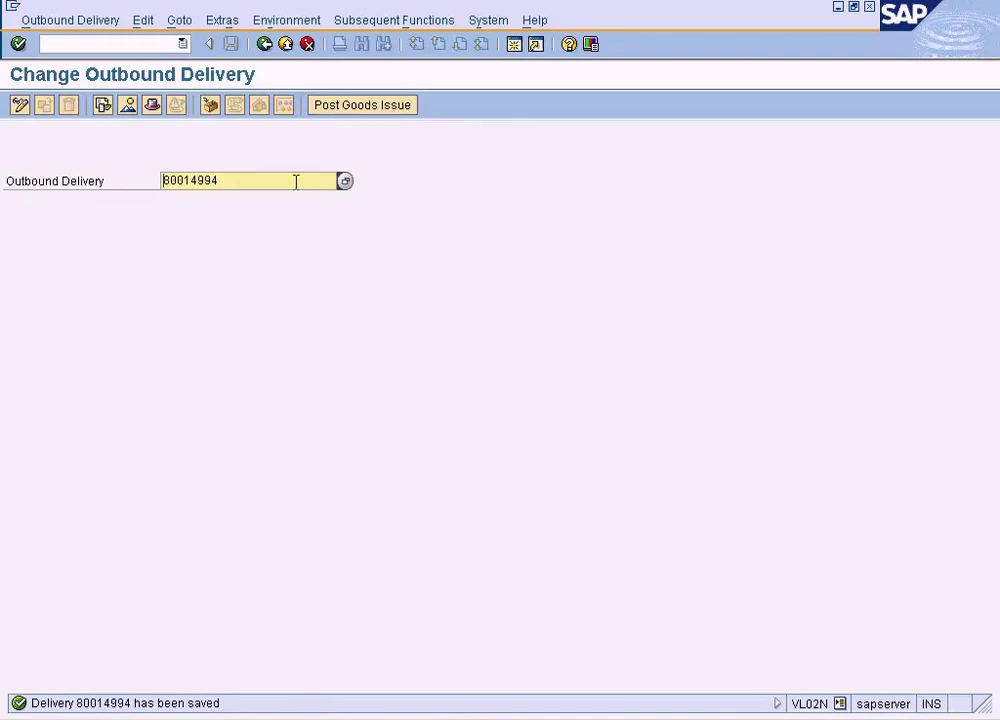
key(Return)
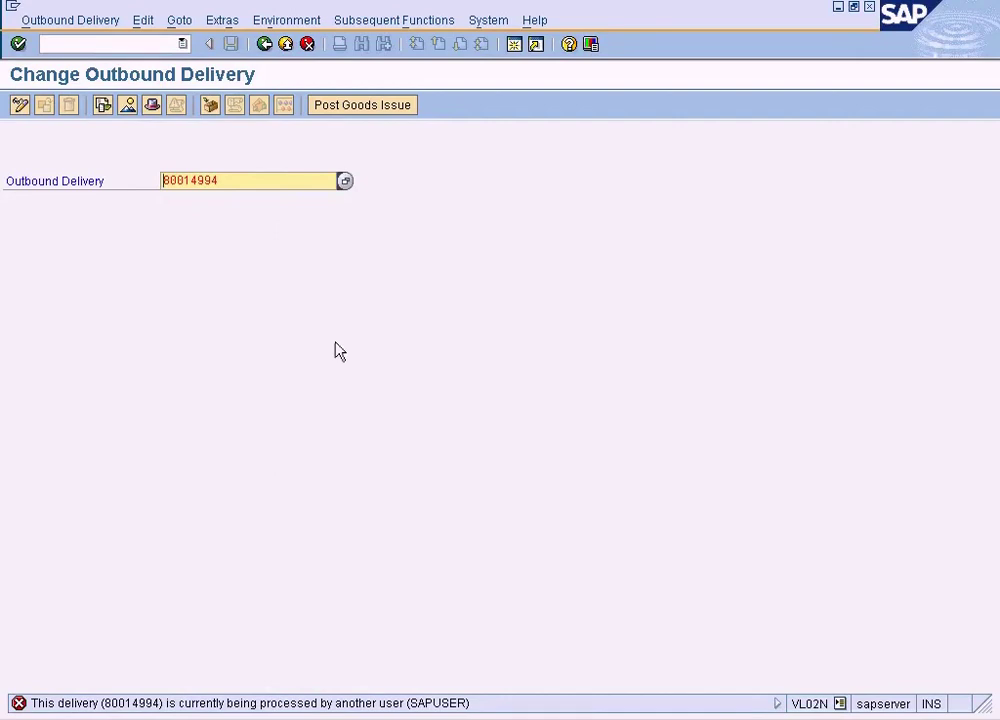
click(286, 45)
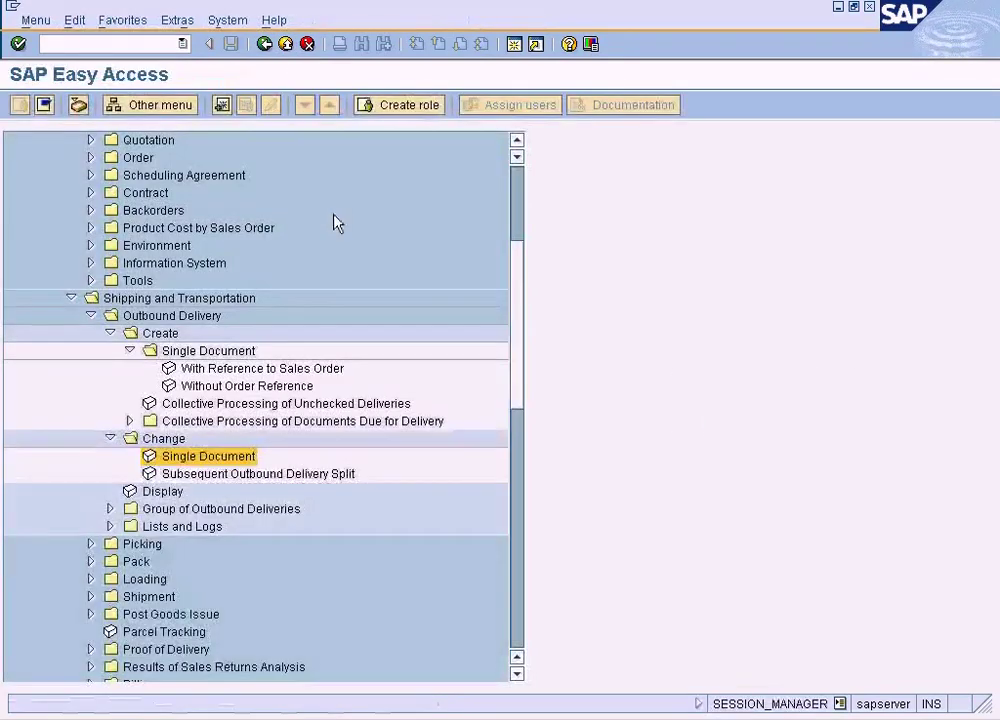
Switch to the other session showing Create Outbound Delivery with Order Reference and close it
click(263, 712)
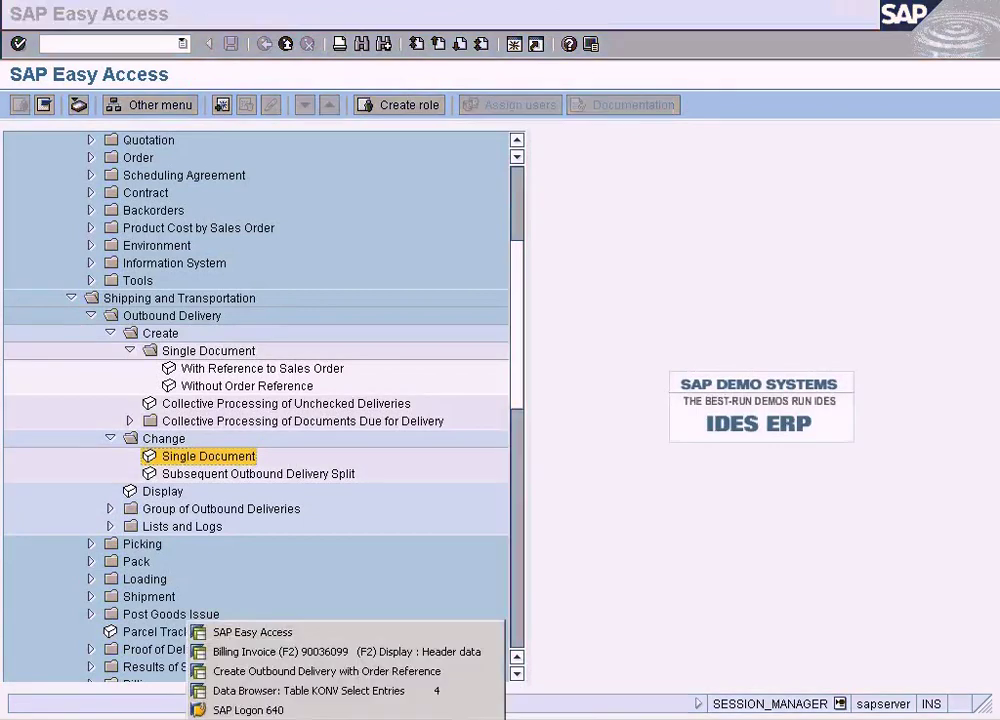
click(276, 673)
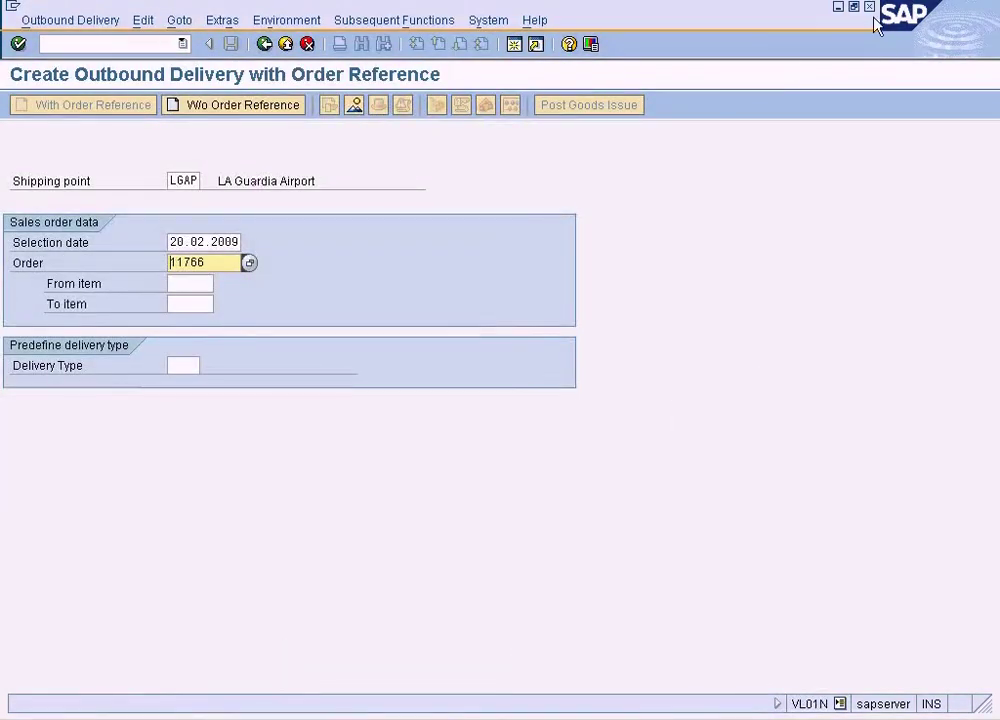
key(Return)
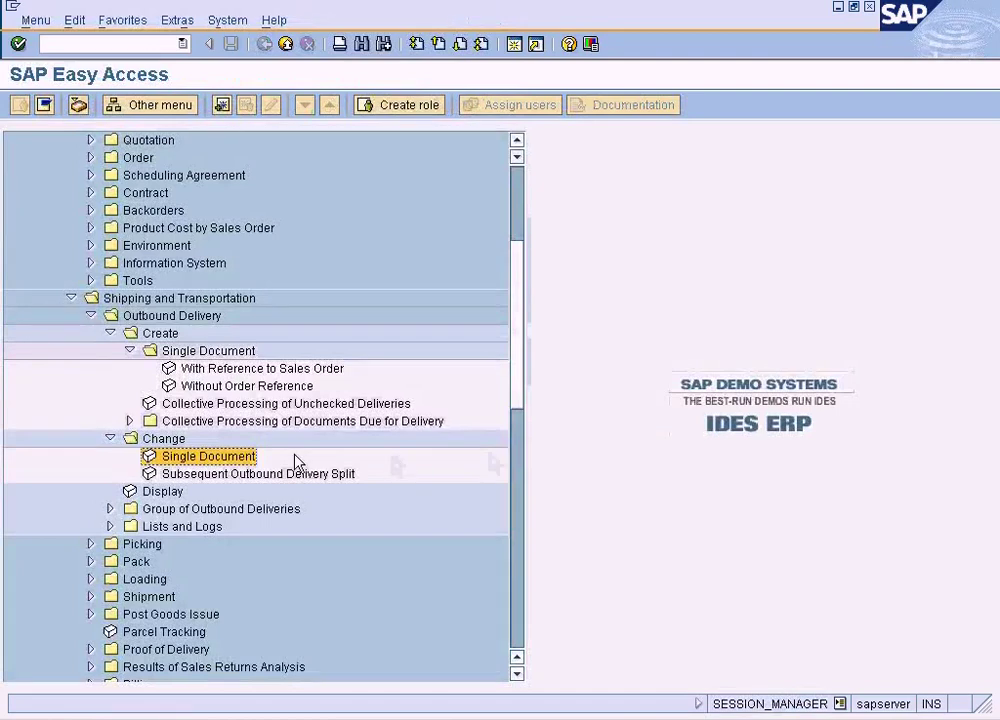
Open the transaction for changing a single outbound delivery, retry posting goods issue, and return from the error log
double_click(210, 456)
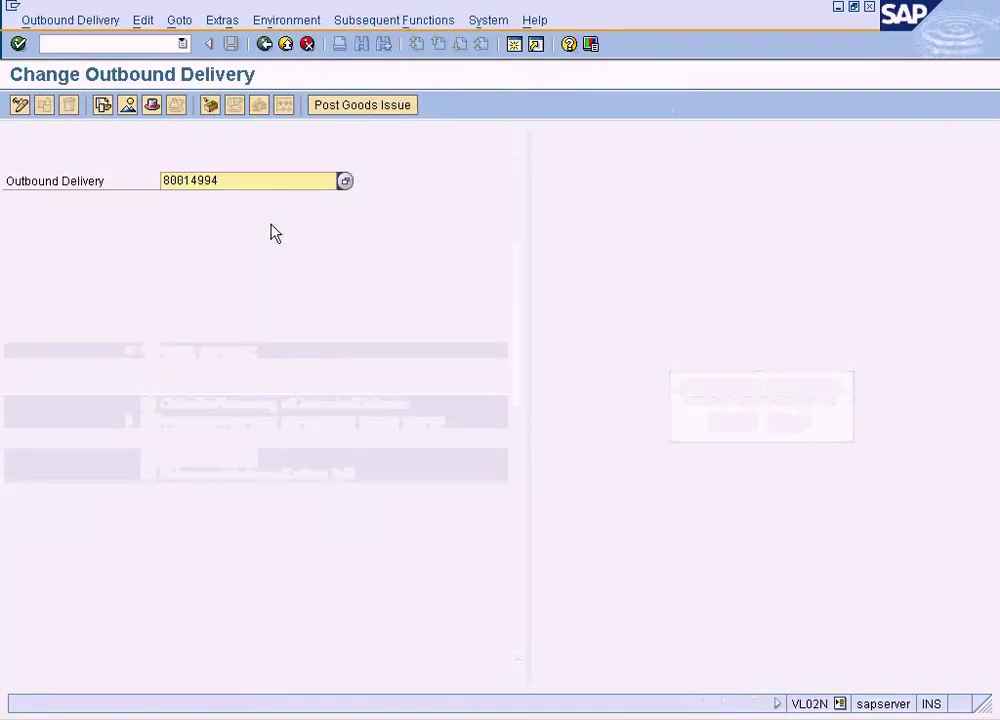
click(374, 110)
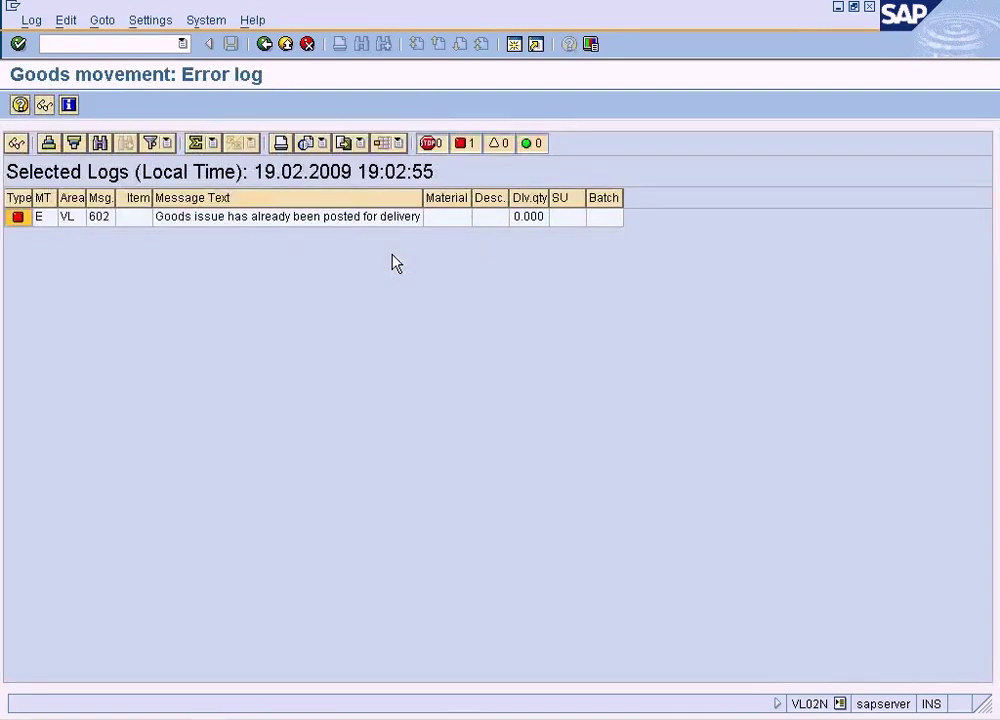
click(264, 44)
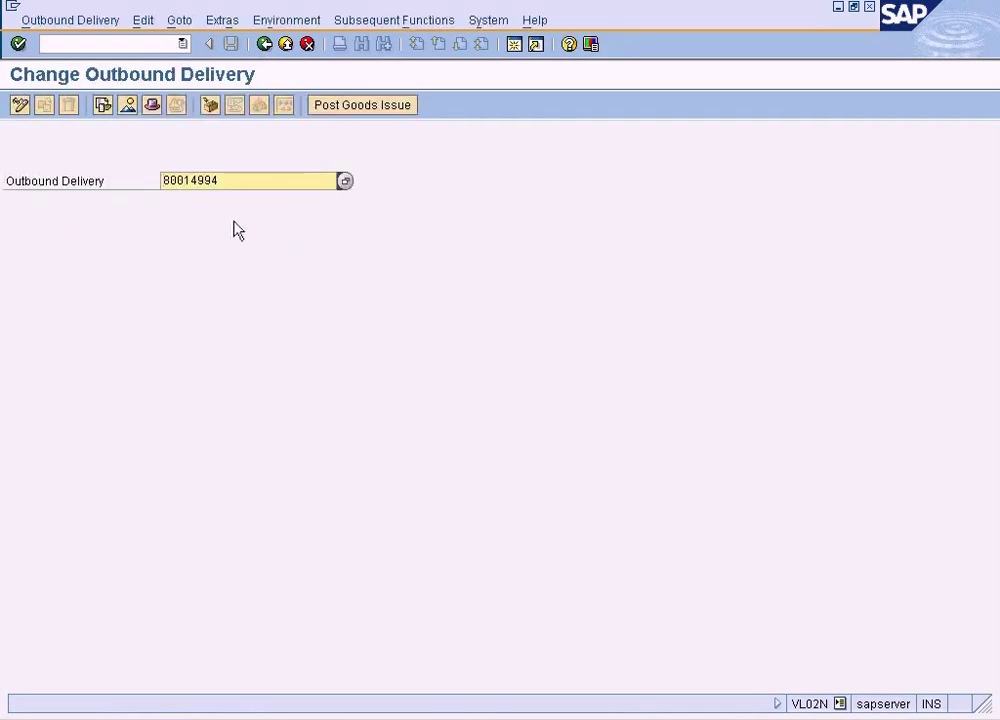
click(99, 19)
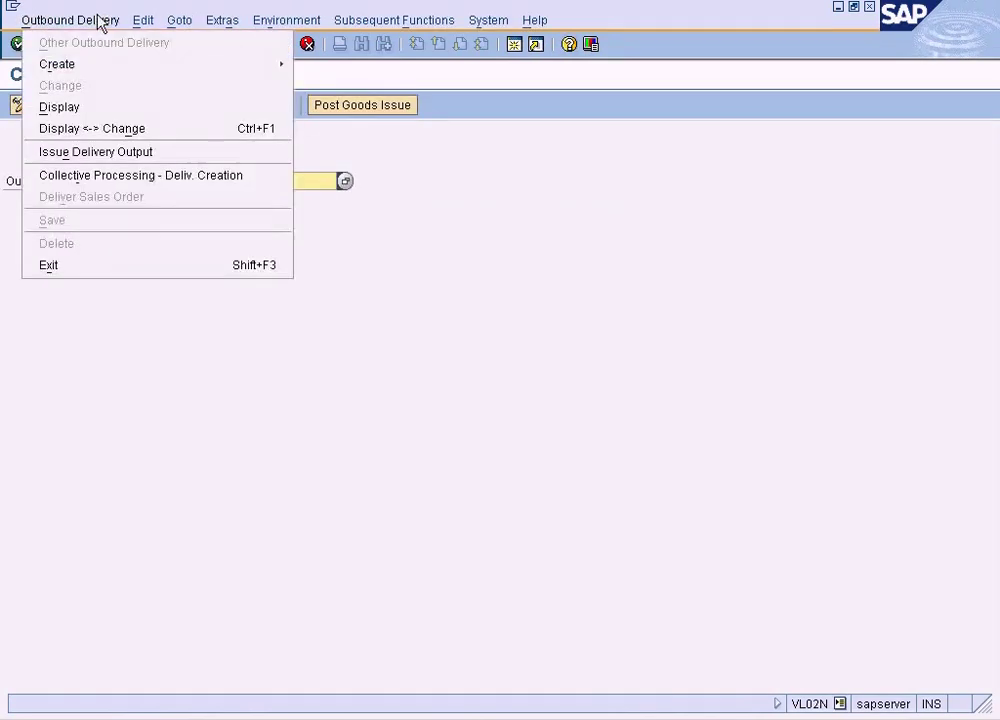
click(372, 222)
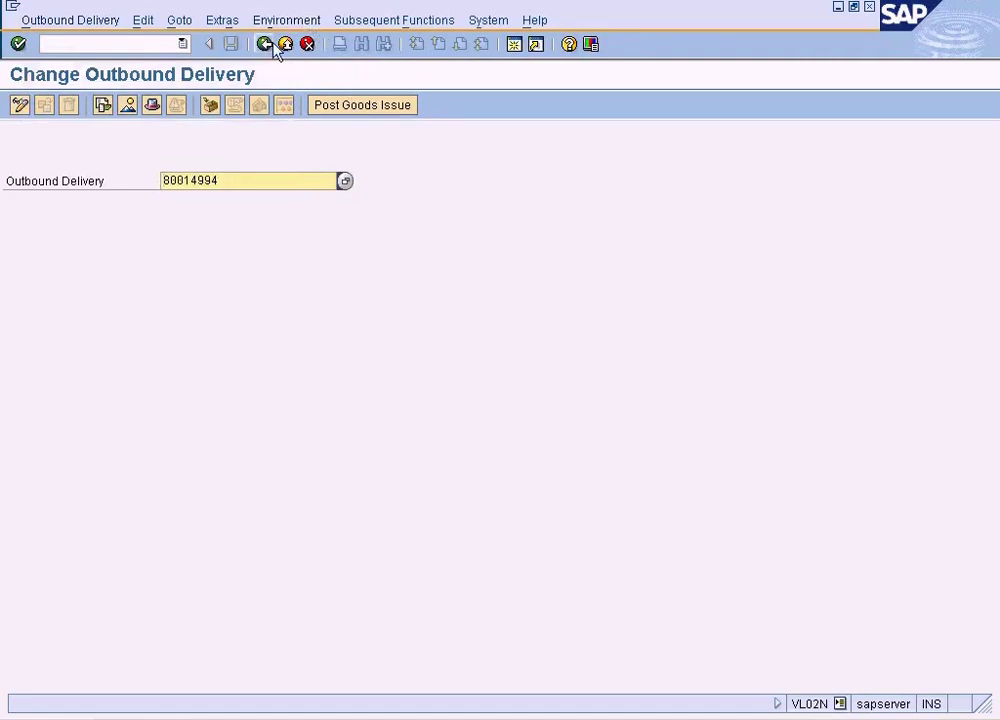
Check the delivery's document flow, display the material document of its goods issue, and return to the delivery's entry screen
click(104, 104)
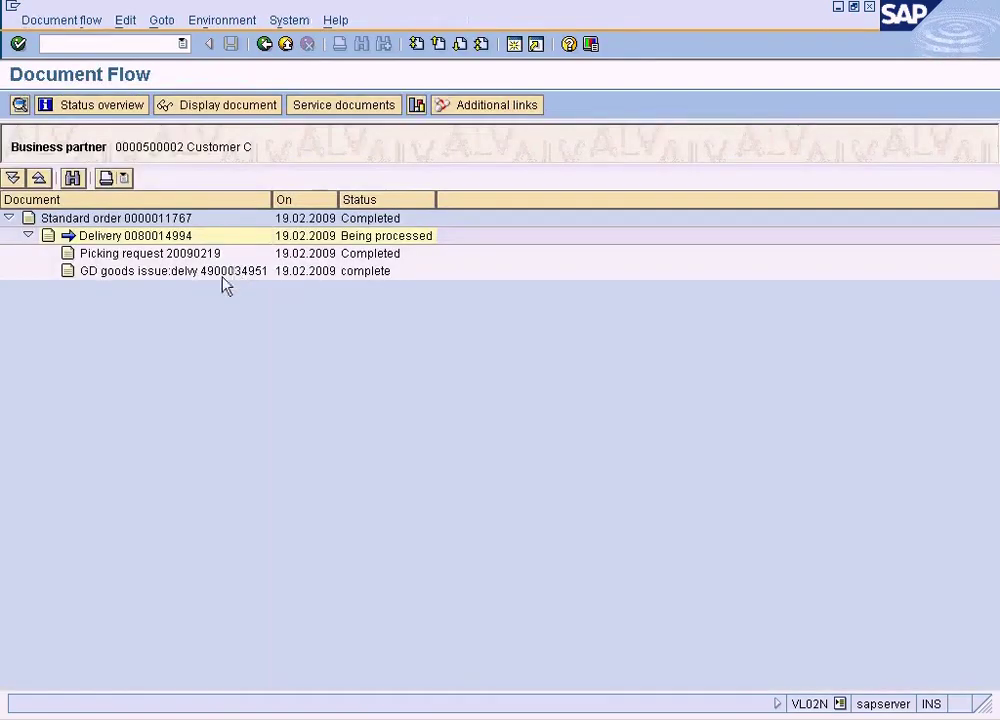
click(214, 272)
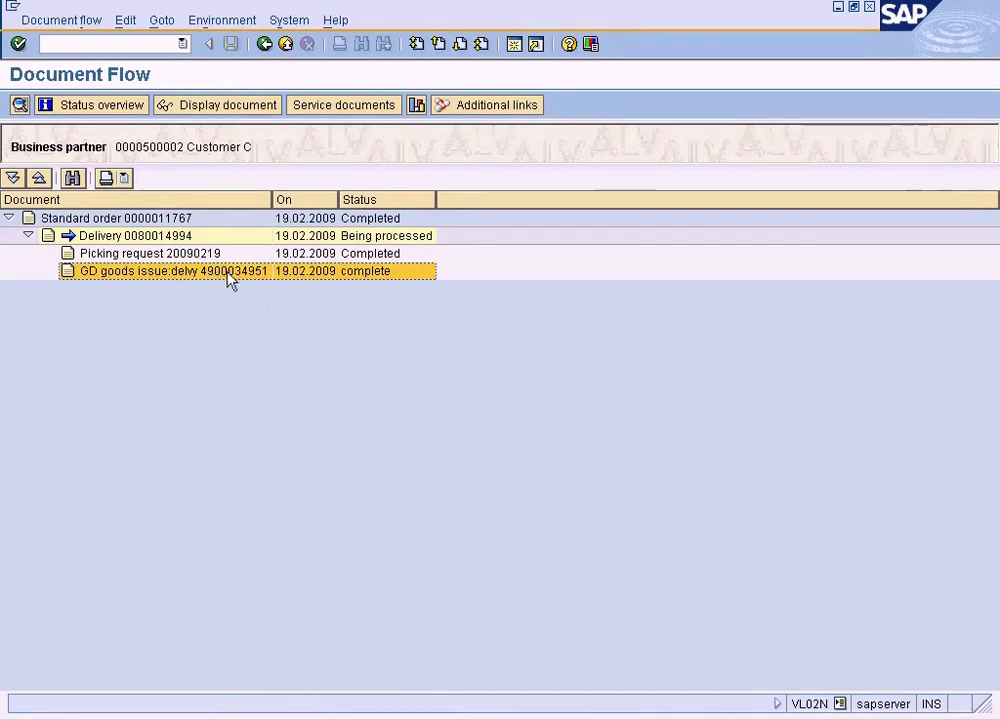
click(252, 106)
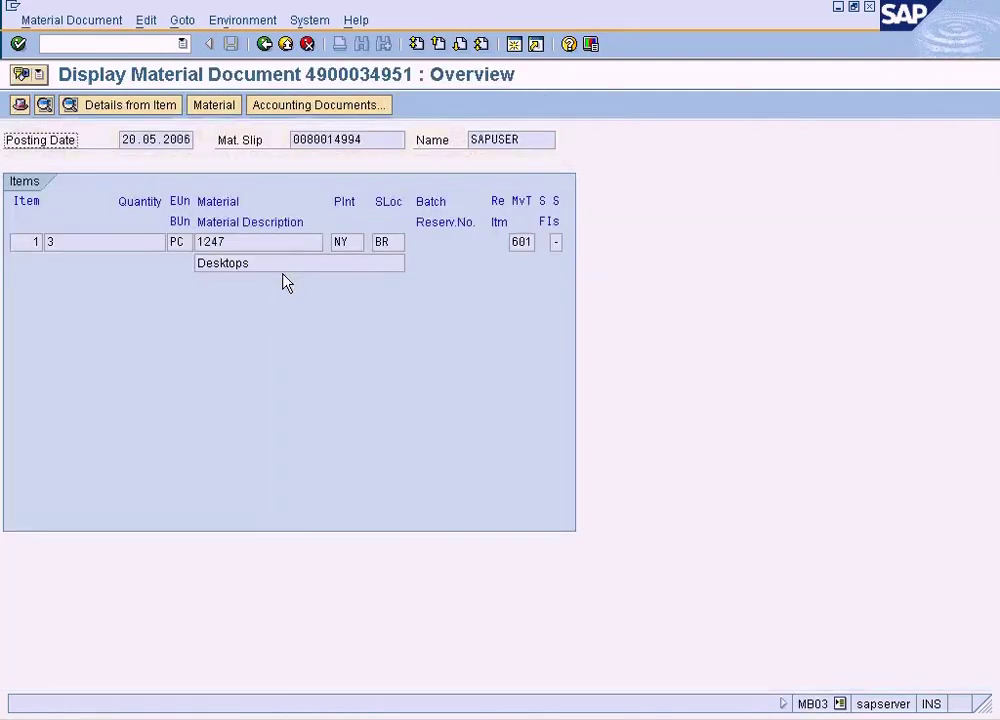
click(264, 44)
click(264, 44)
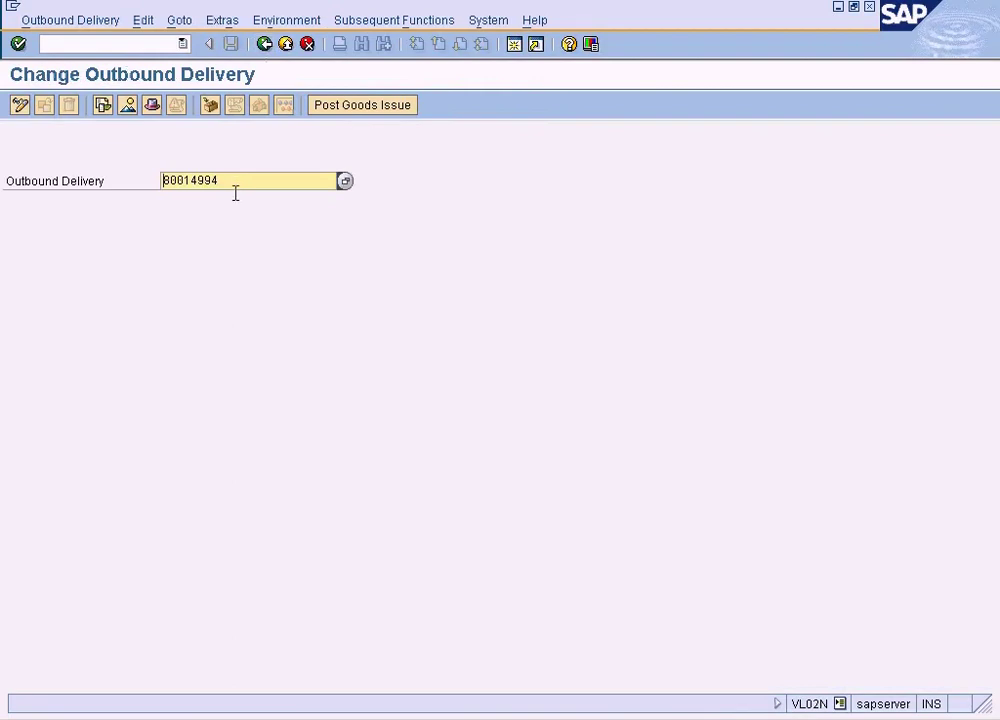
Return to SAP Easy Access and start a billing document of type Invoice (F2) for the outbound delivery
drag(218, 180, 188, 166)
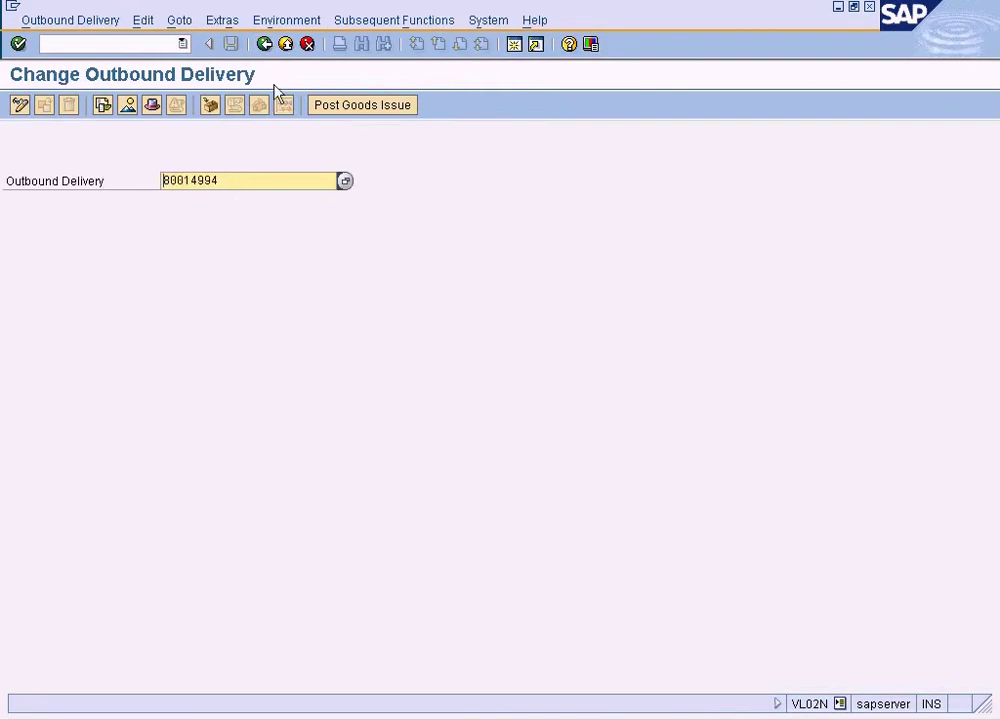
click(264, 44)
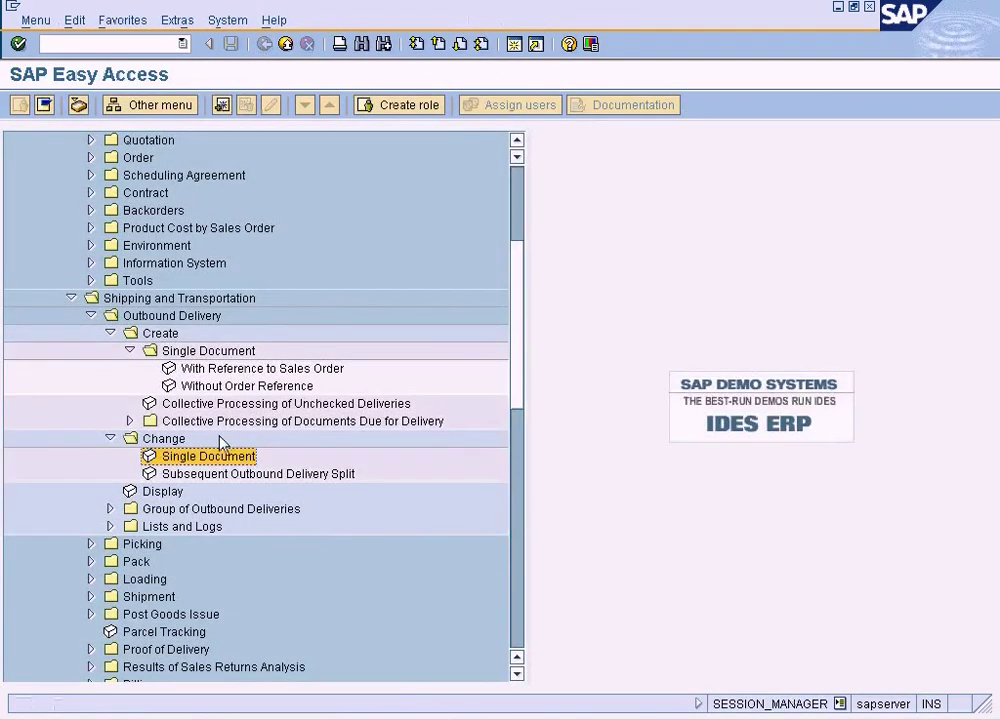
click(71, 299)
double_click(160, 351)
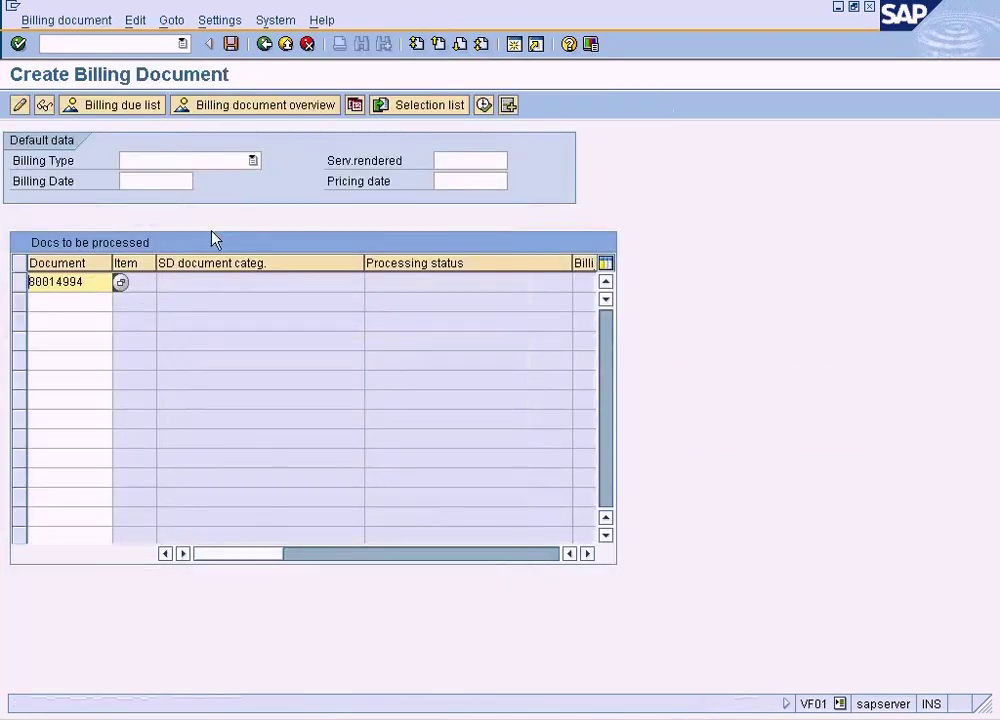
click(254, 161)
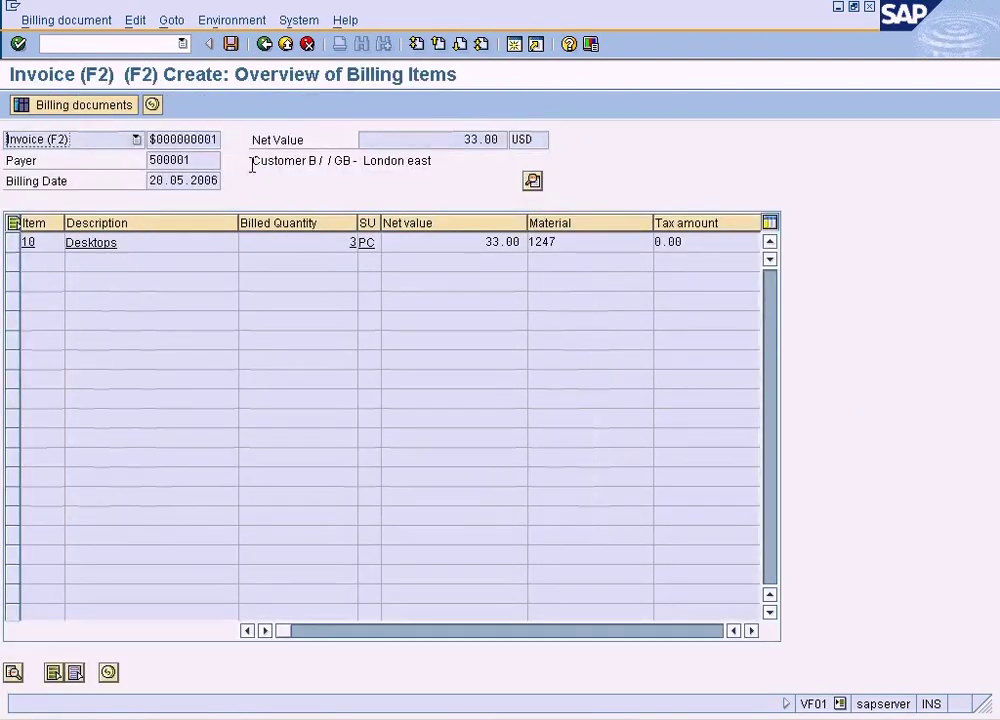
Switch to the session showing table KONV in the Data Browser and return it to SAP Easy Access
click(205, 160)
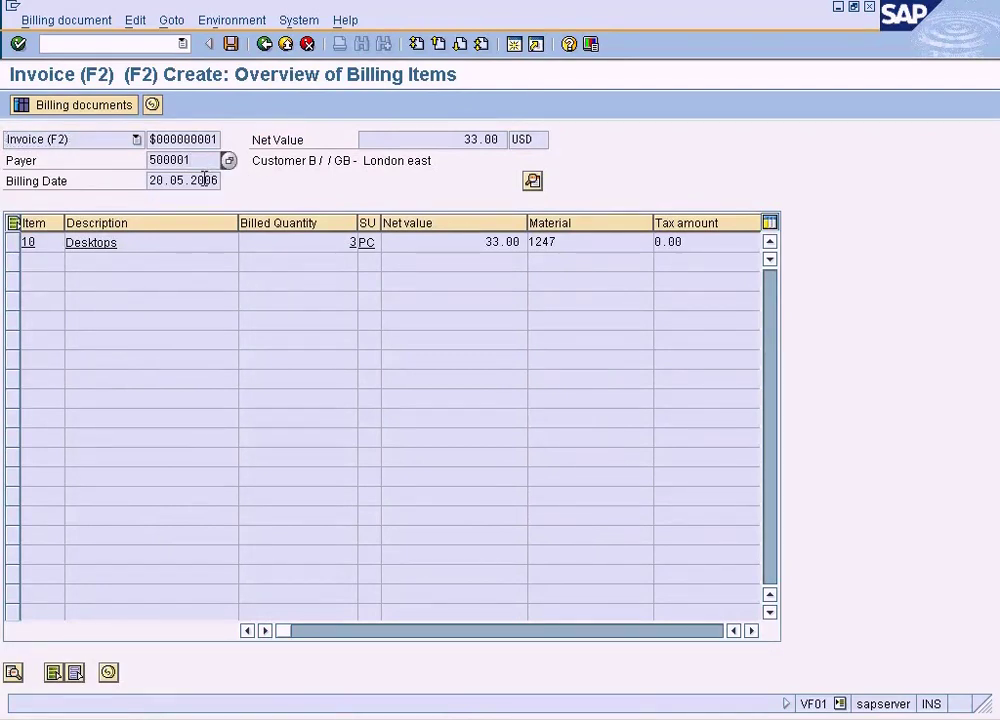
click(266, 715)
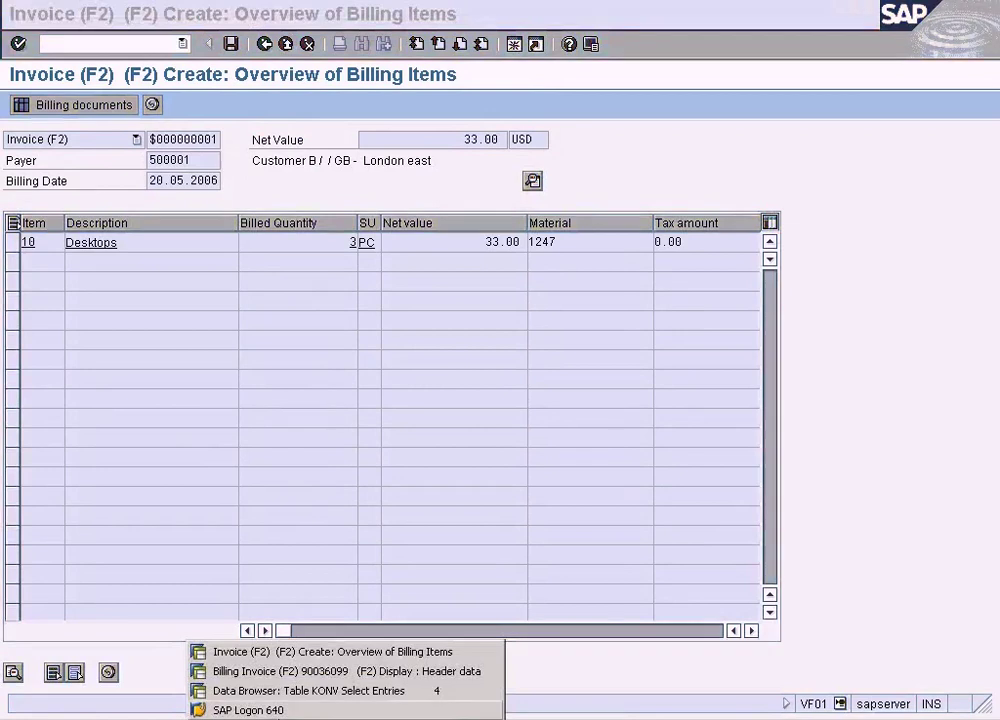
click(285, 690)
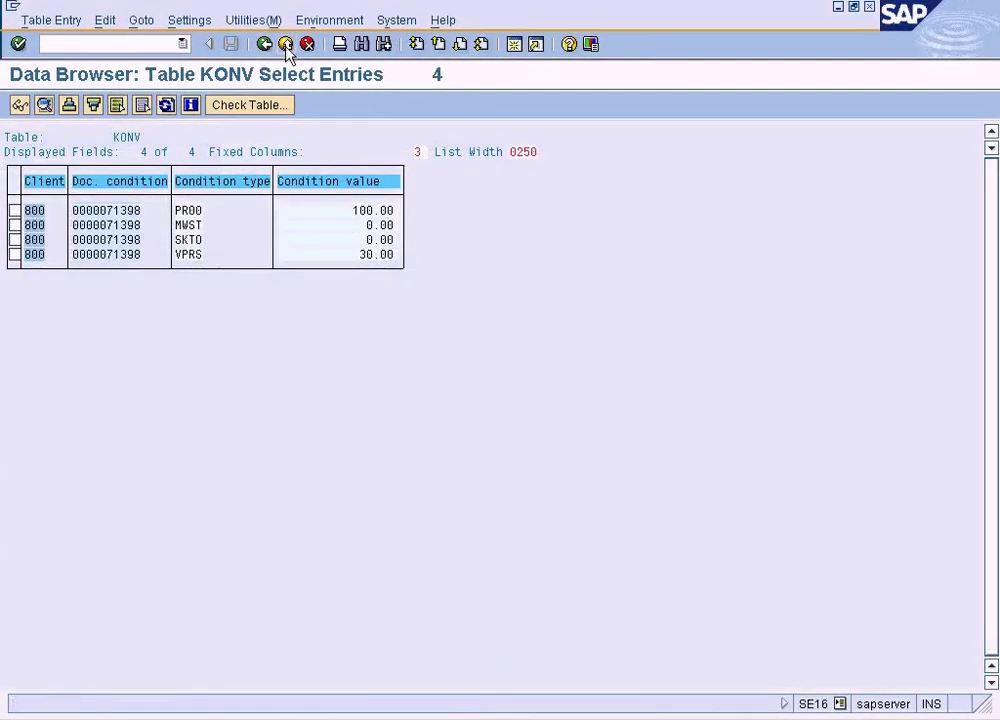
key(F3)
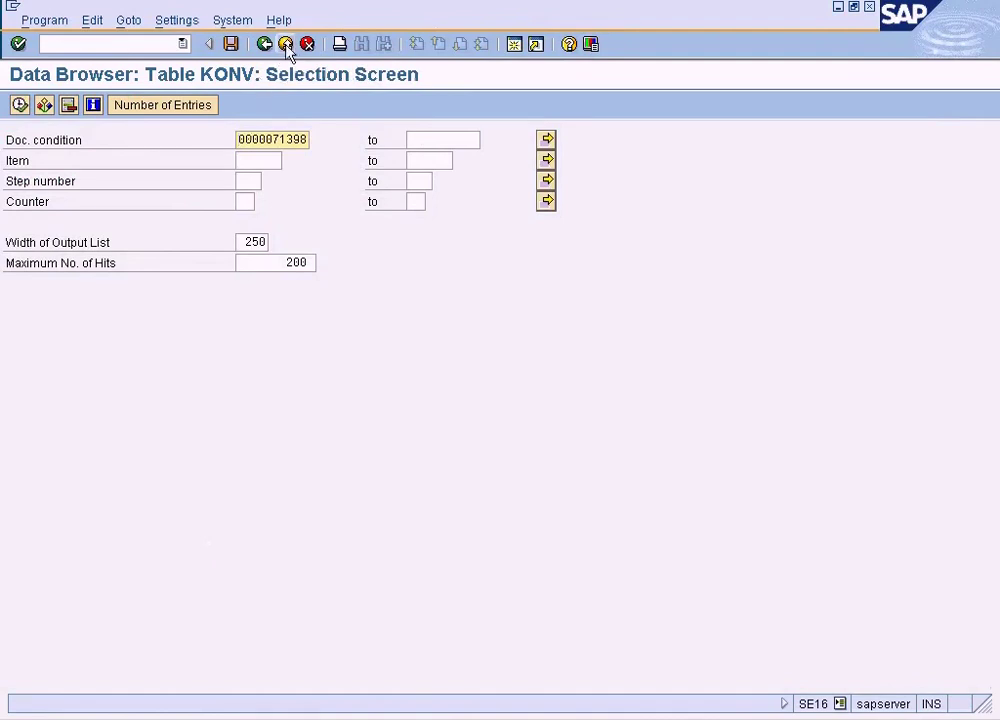
click(285, 44)
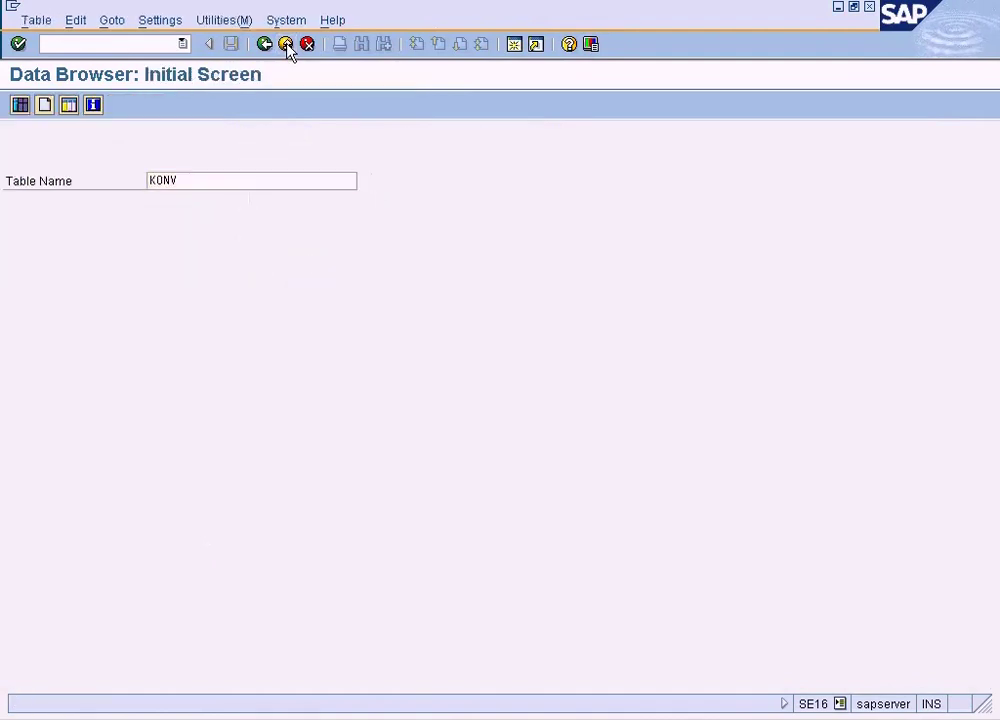
Return the session displaying the earlier billing invoice to SAP Easy Access and switch back to the invoice being created
click(266, 710)
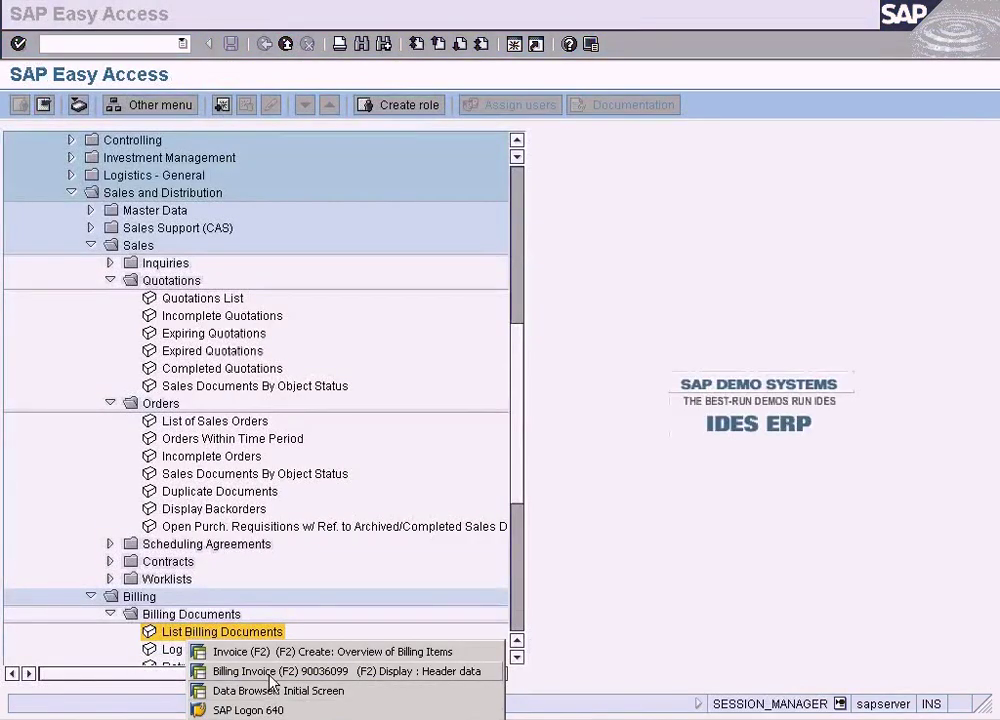
click(241, 671)
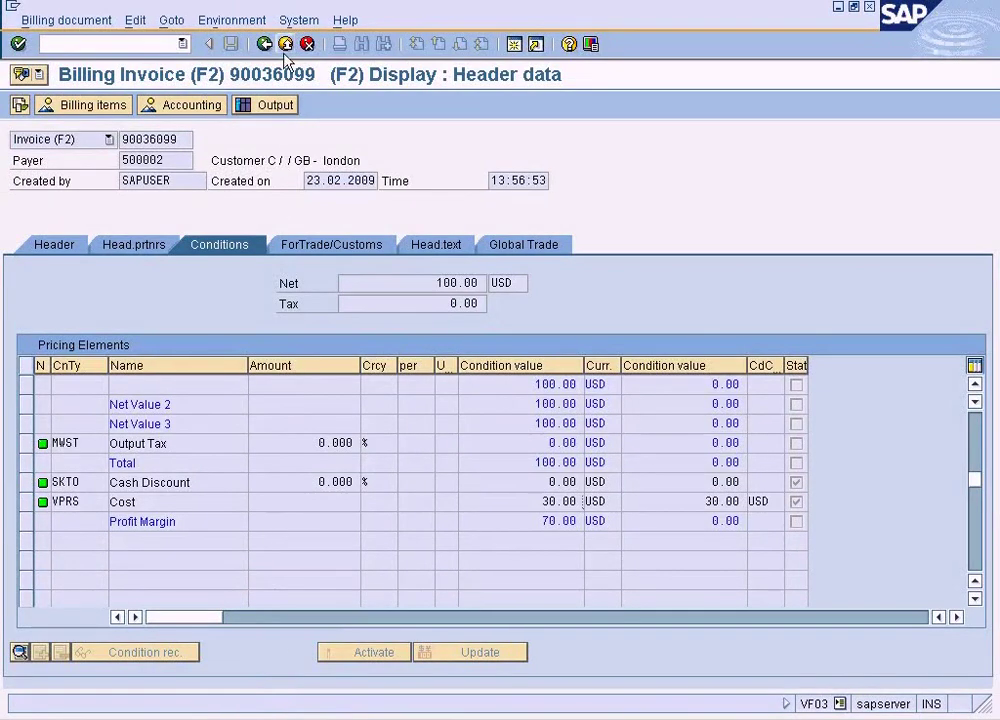
click(290, 715)
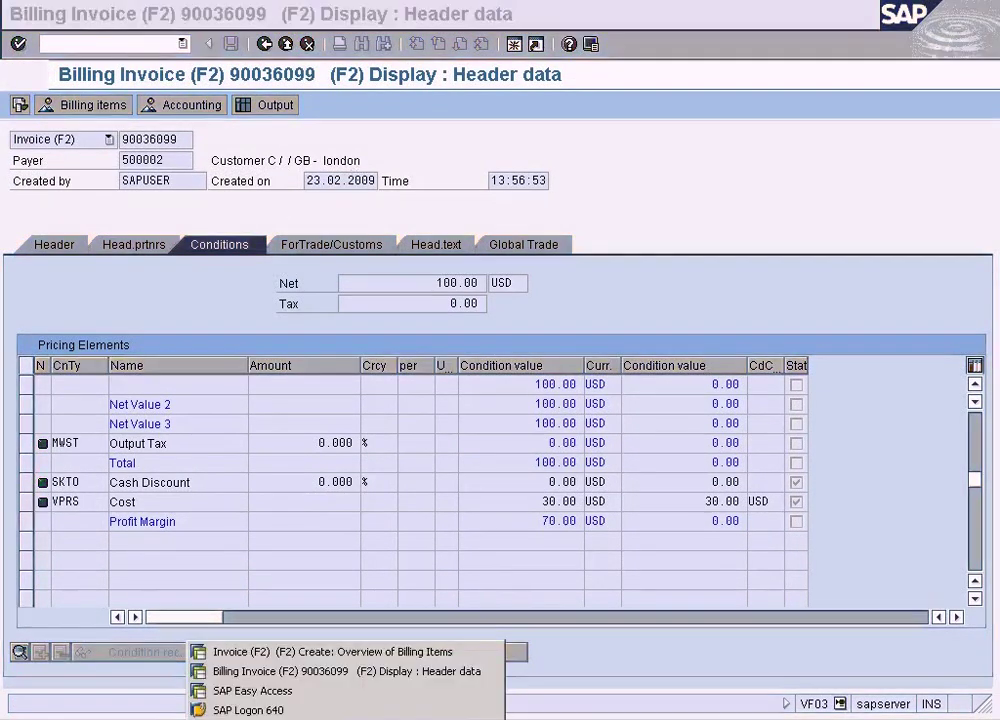
click(283, 651)
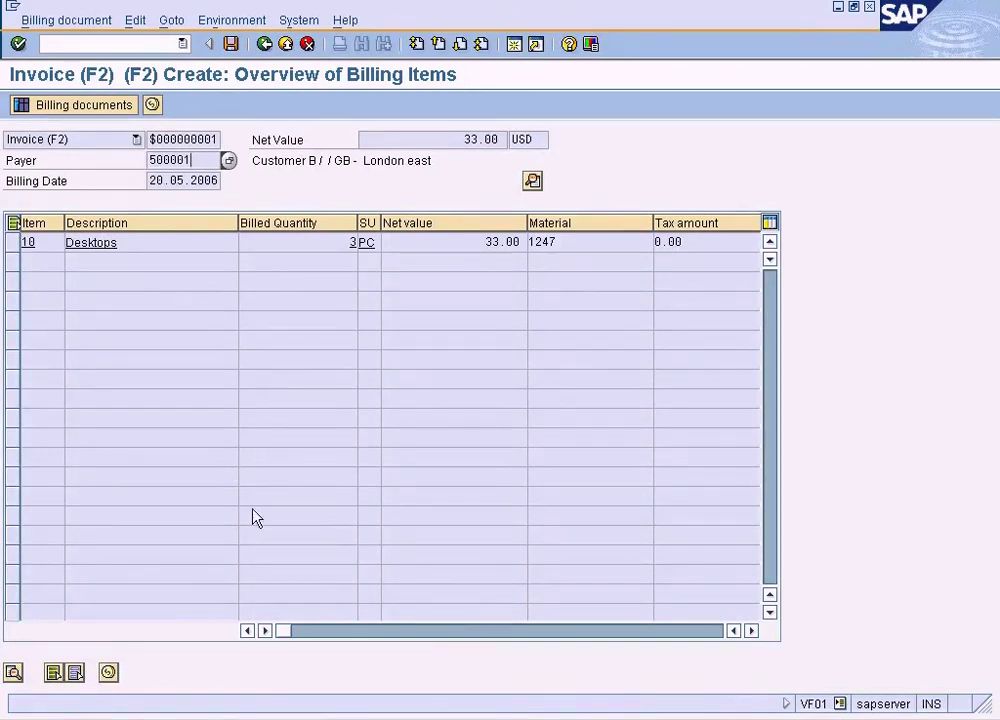
Display Customer C's standard order with transaction VA03 in a free session and compare its sold-to party with the new invoice's payer
click(290, 715)
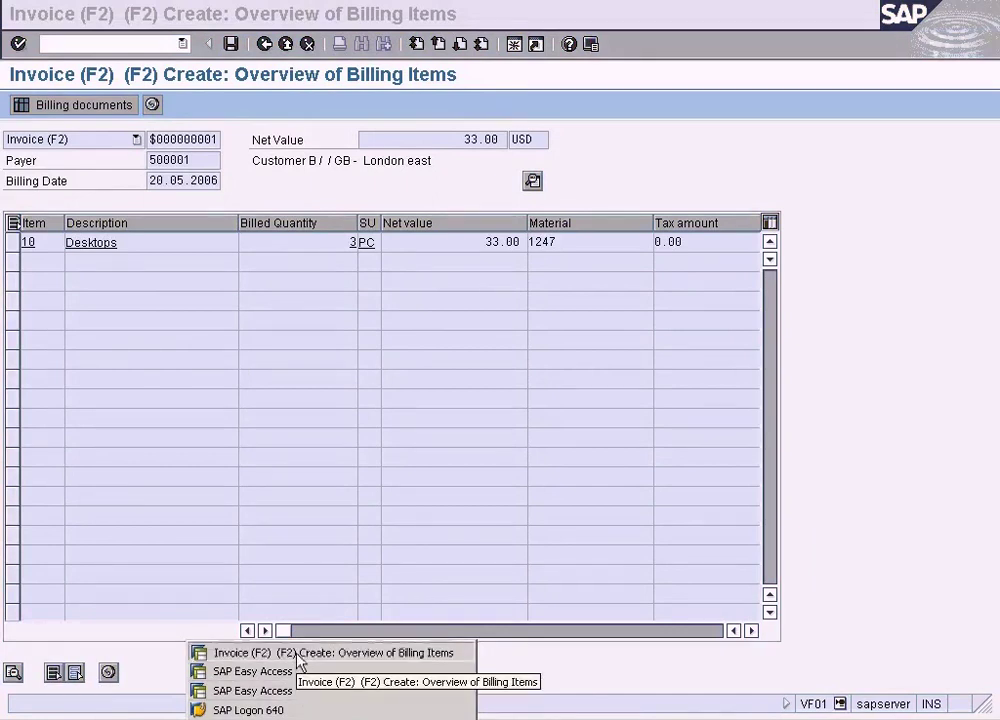
click(296, 673)
text(va03)
key(Return)
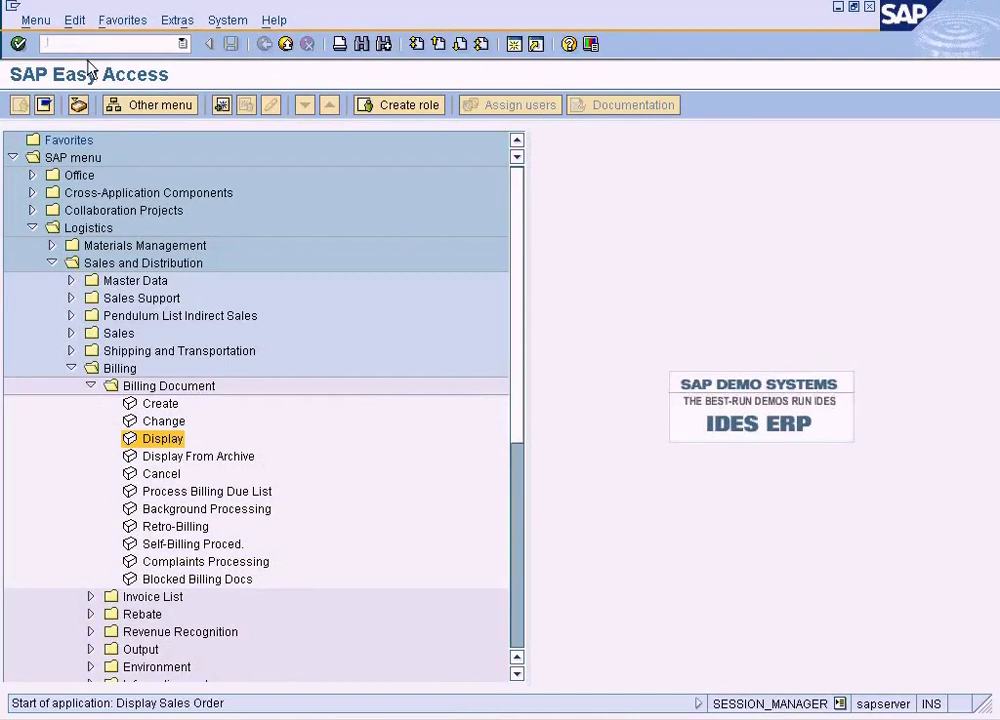
key(Return)
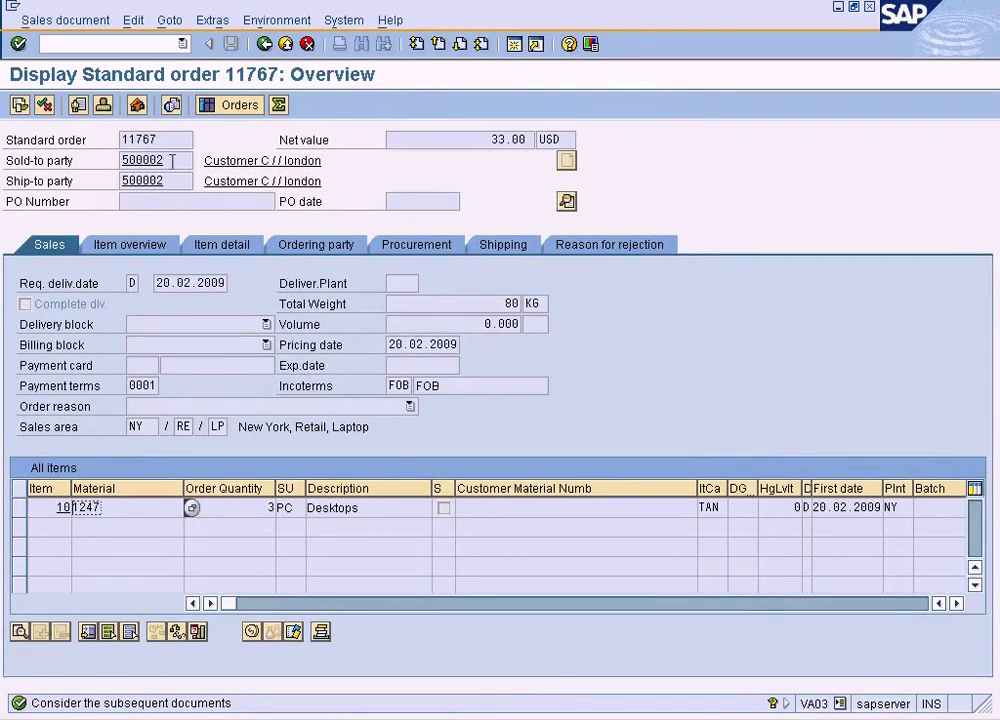
drag(172, 160, 83, 161)
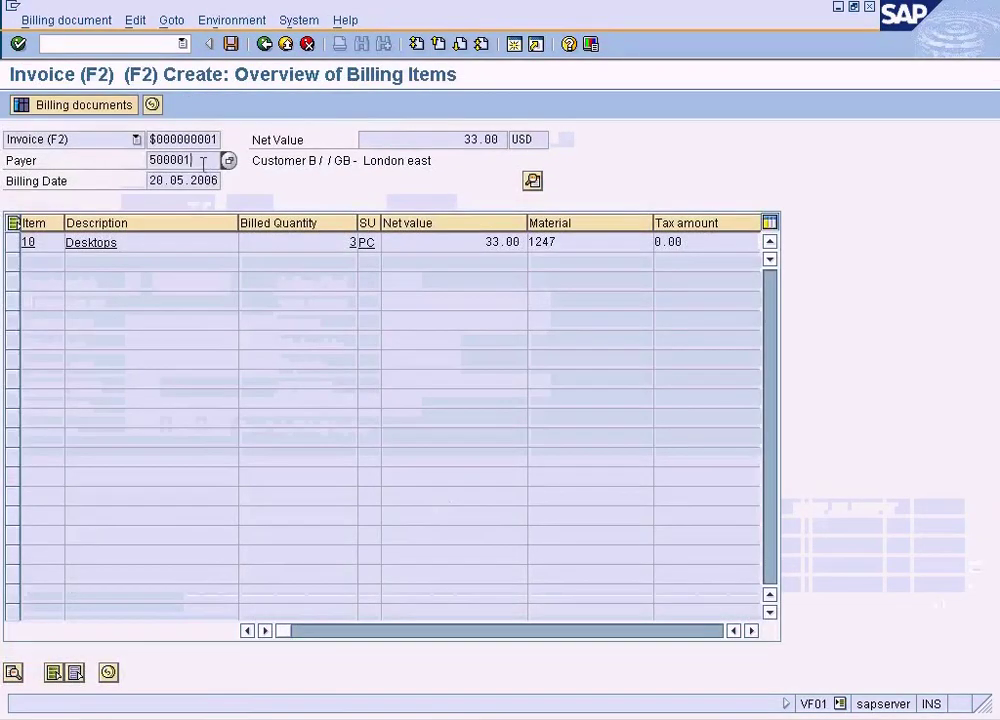
drag(203, 160, 128, 199)
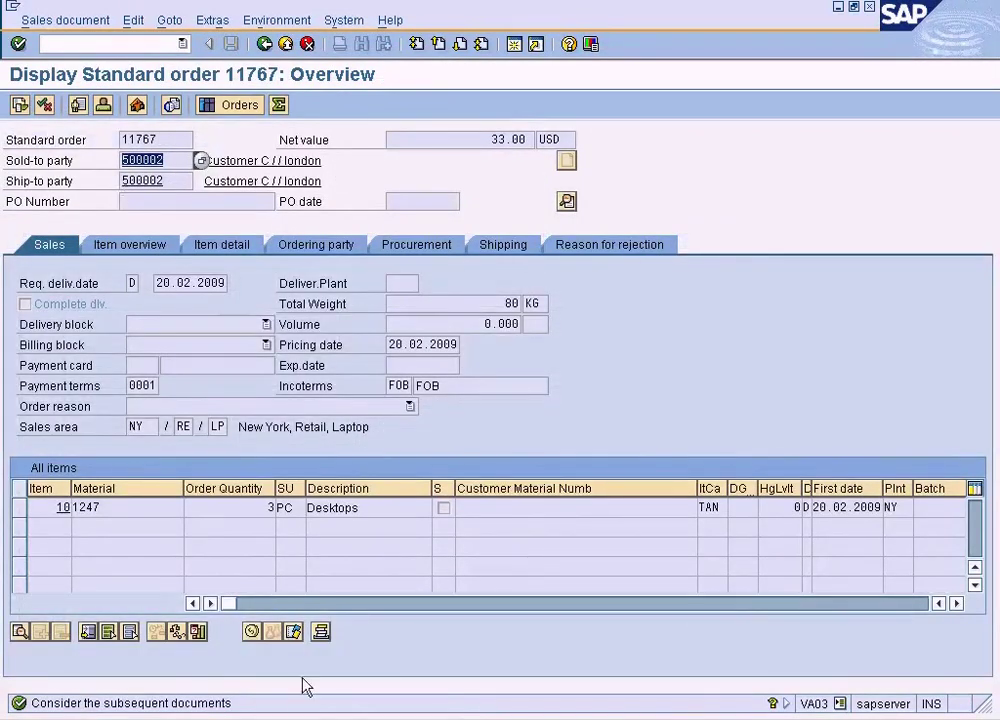
In the remaining free session, display Customer C with transaction XD03 and examine the payer among its sales area partner functions
click(300, 715)
click(290, 710)
click(289, 714)
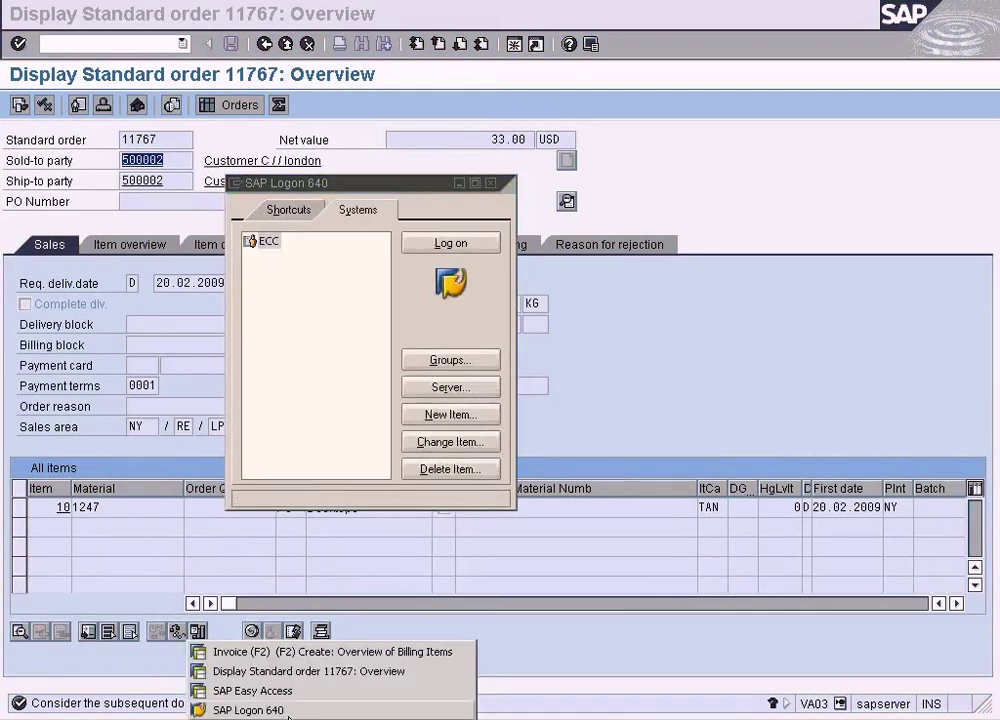
click(260, 690)
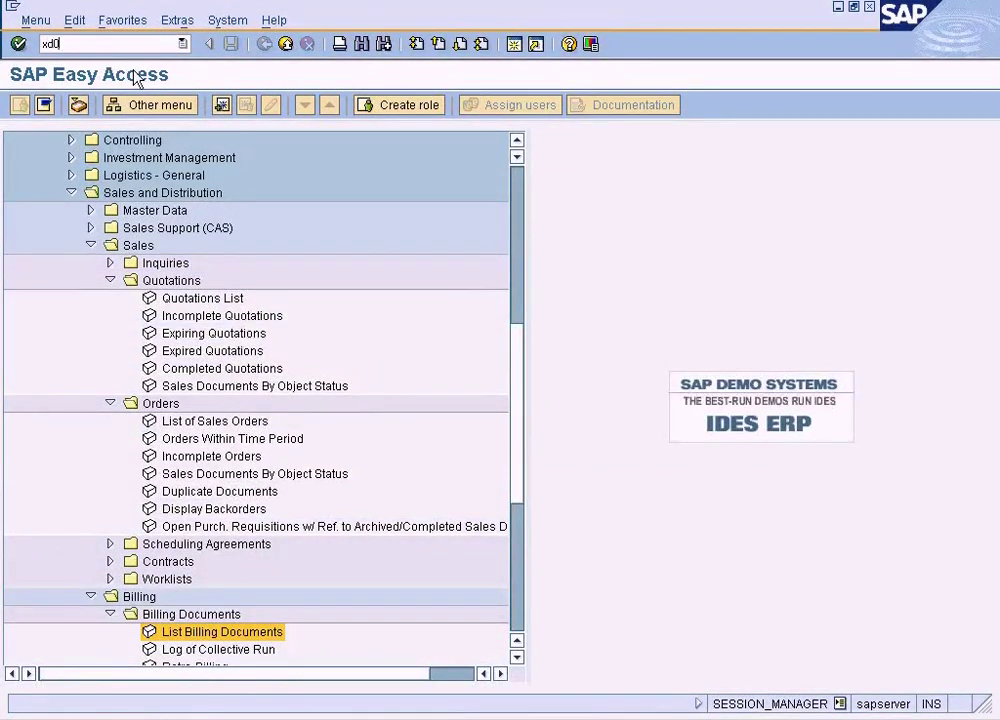
text(xd03)
key(Return)
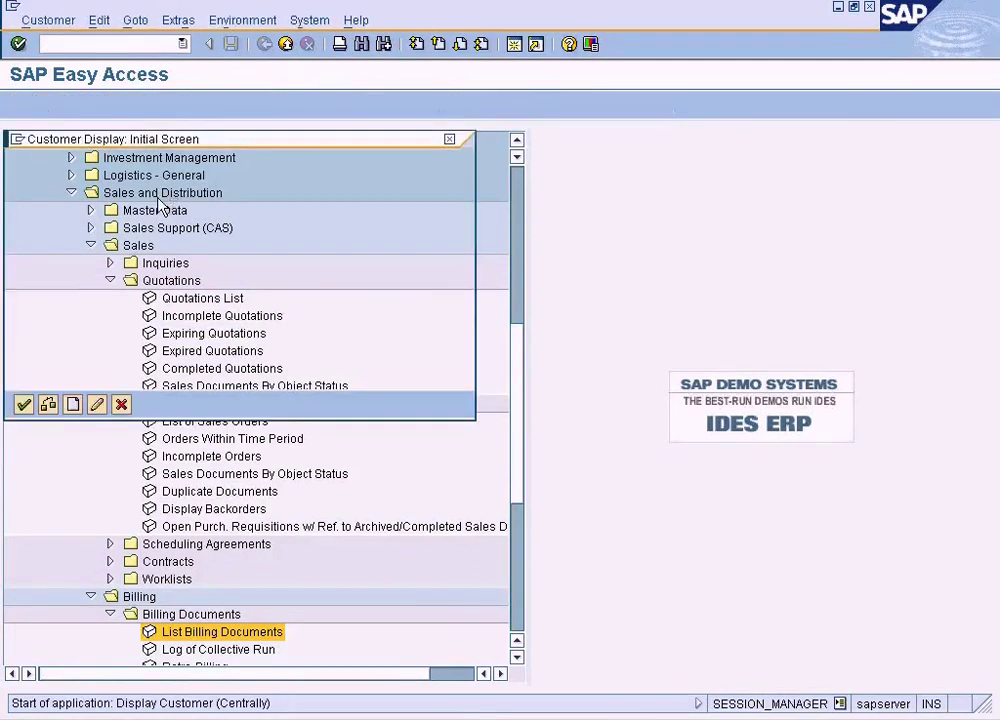
click(24, 404)
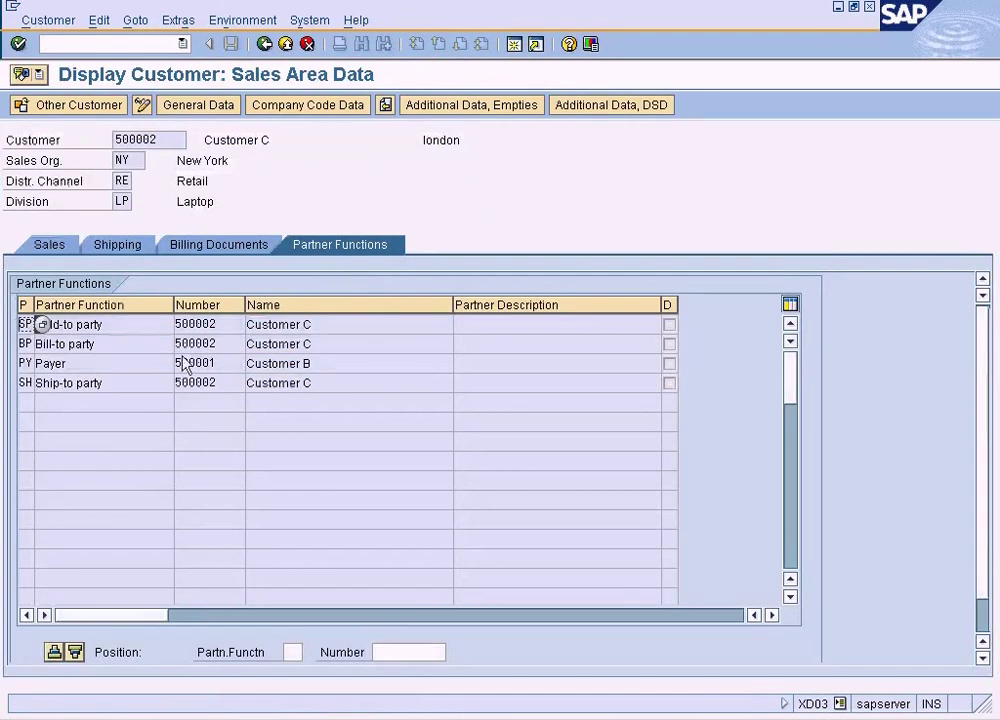
drag(232, 363, 155, 360)
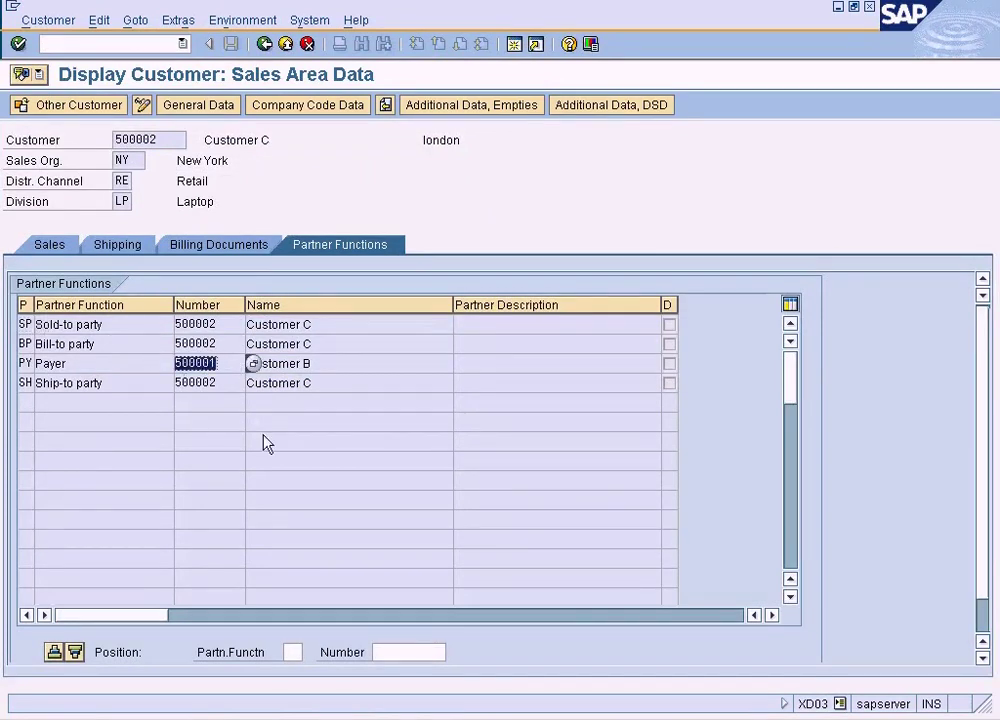
Switch back to the invoice being created and save it
click(290, 718)
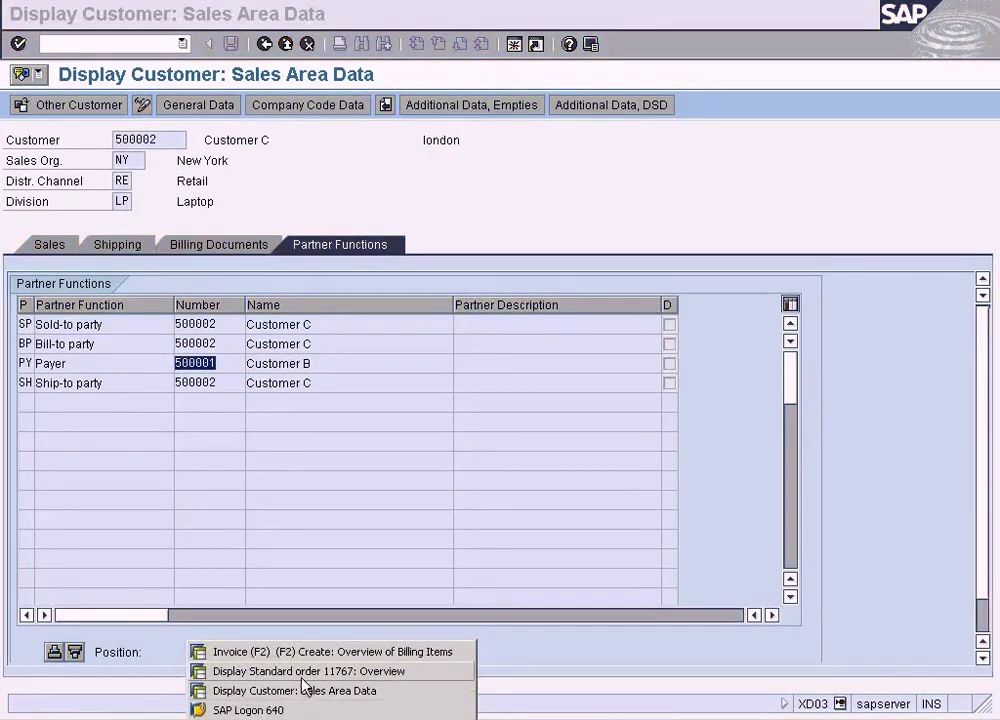
click(320, 652)
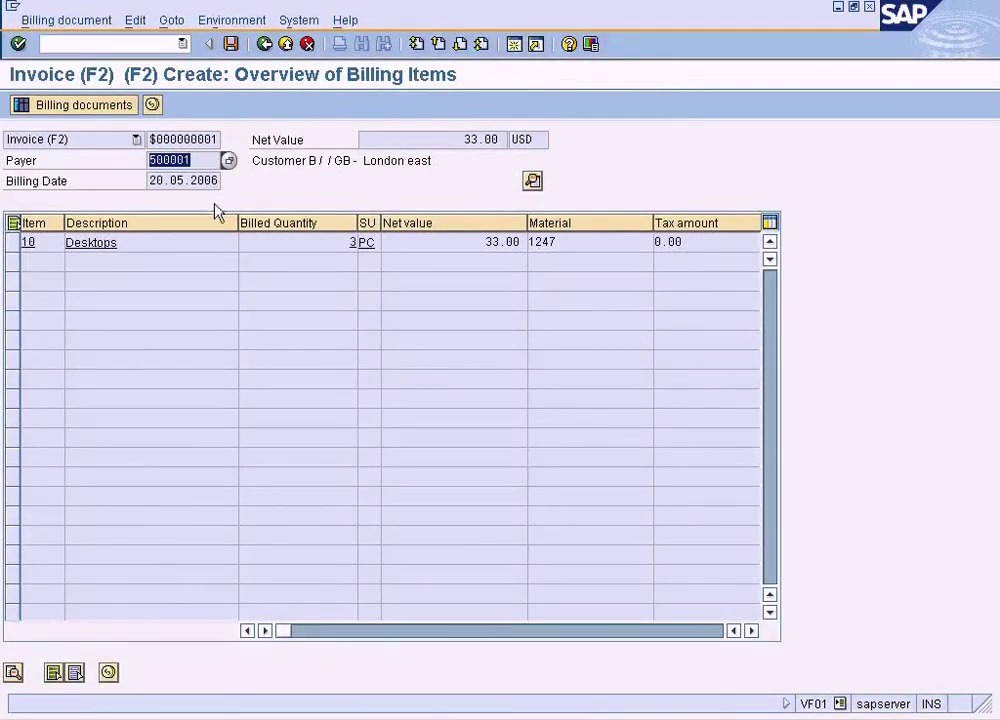
click(241, 46)
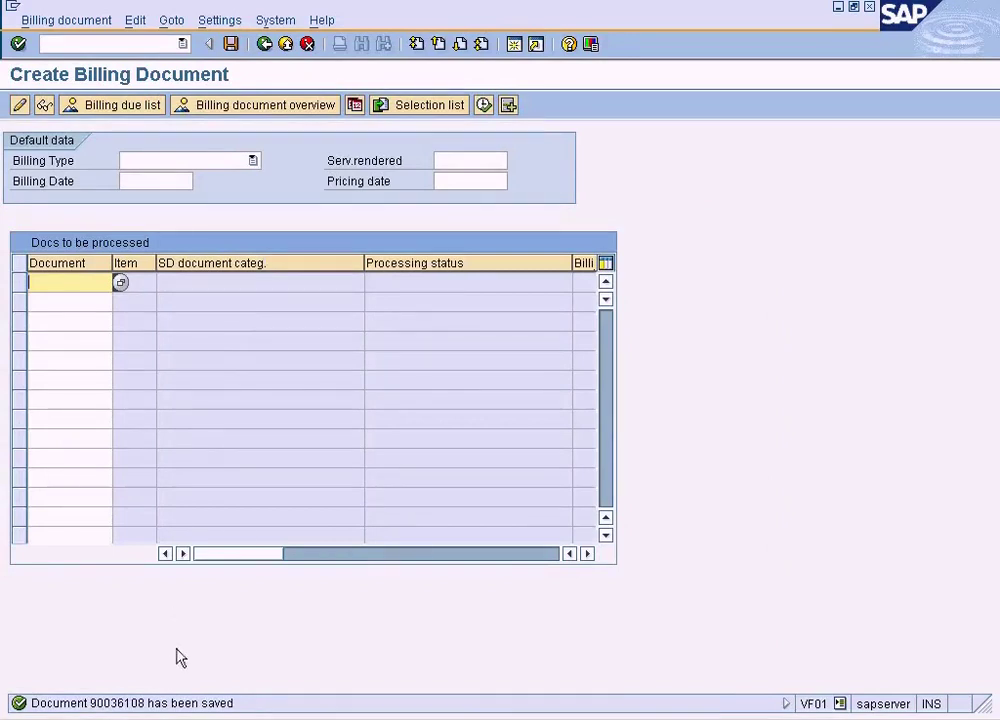
click(135, 21)
mouse_move(219, 24)
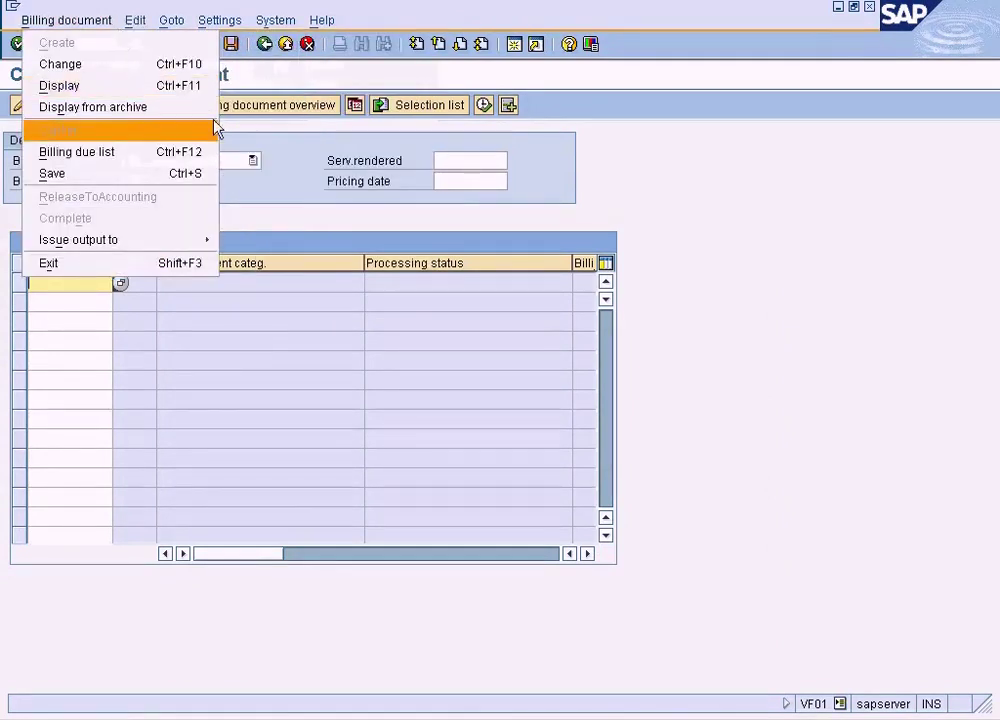
click(330, 219)
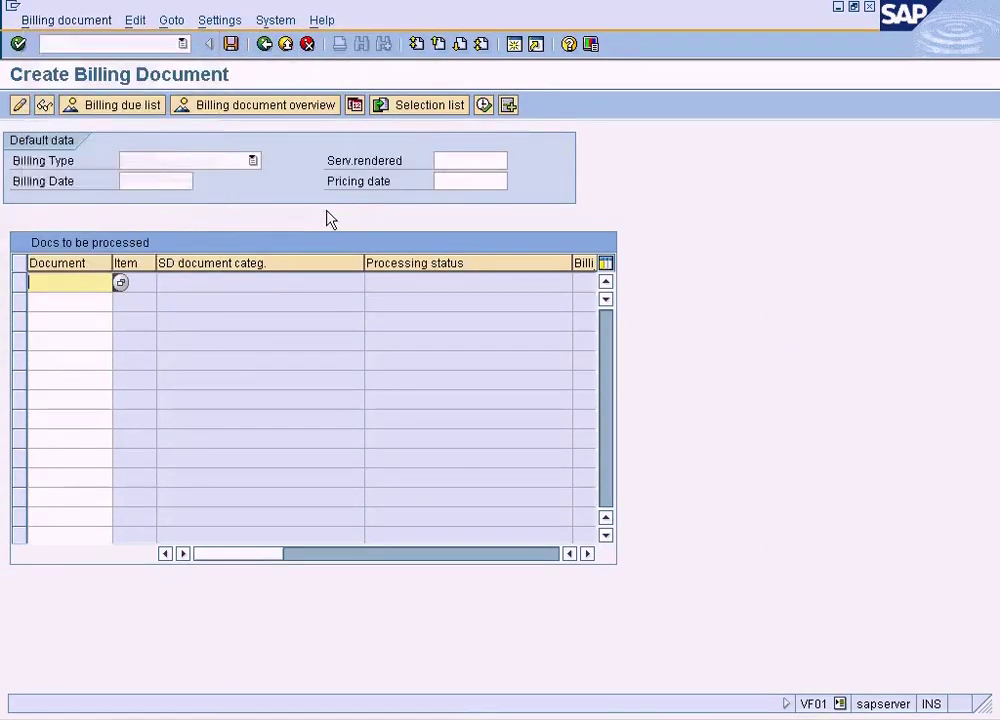
Go to the display of the saved billing document, open its accounting document and select the Customer B line item
click(44, 104)
click(236, 105)
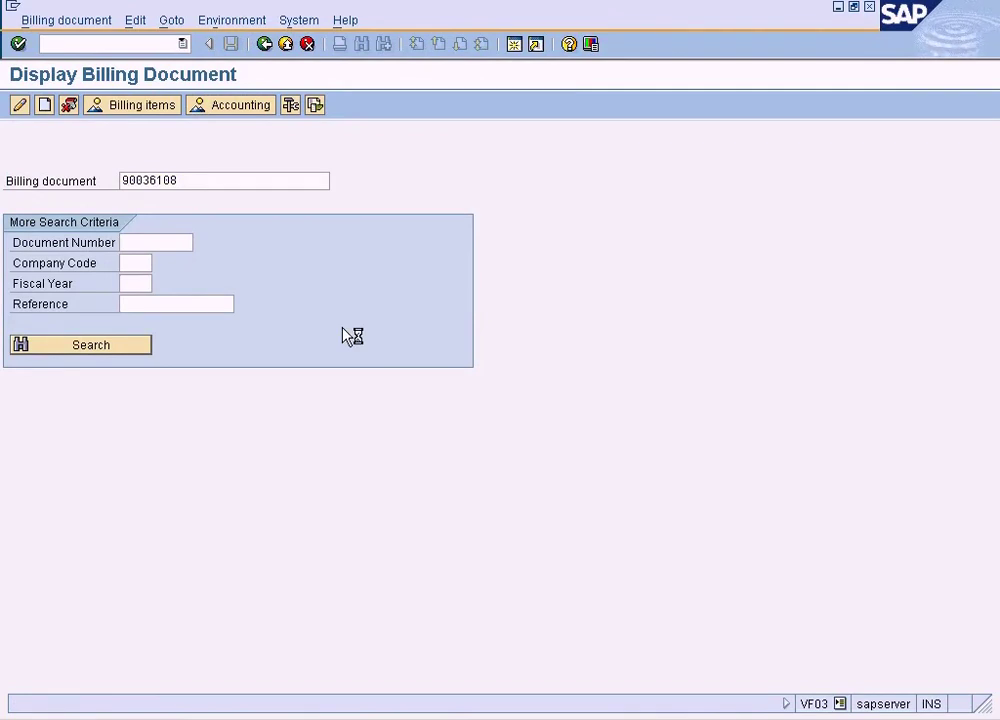
click(185, 224)
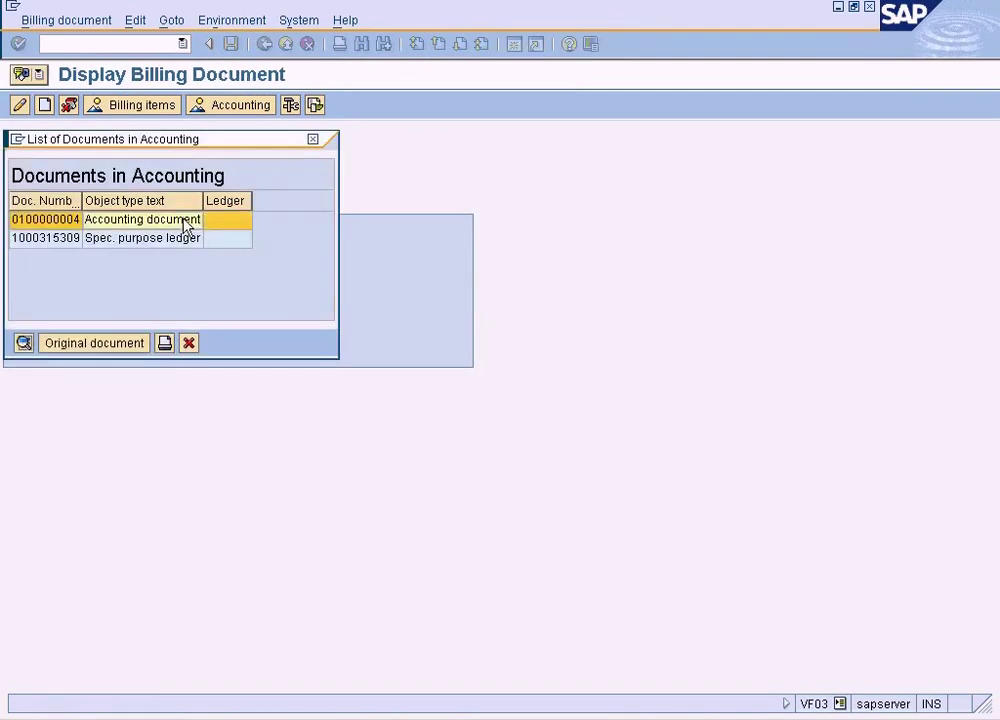
double_click(185, 224)
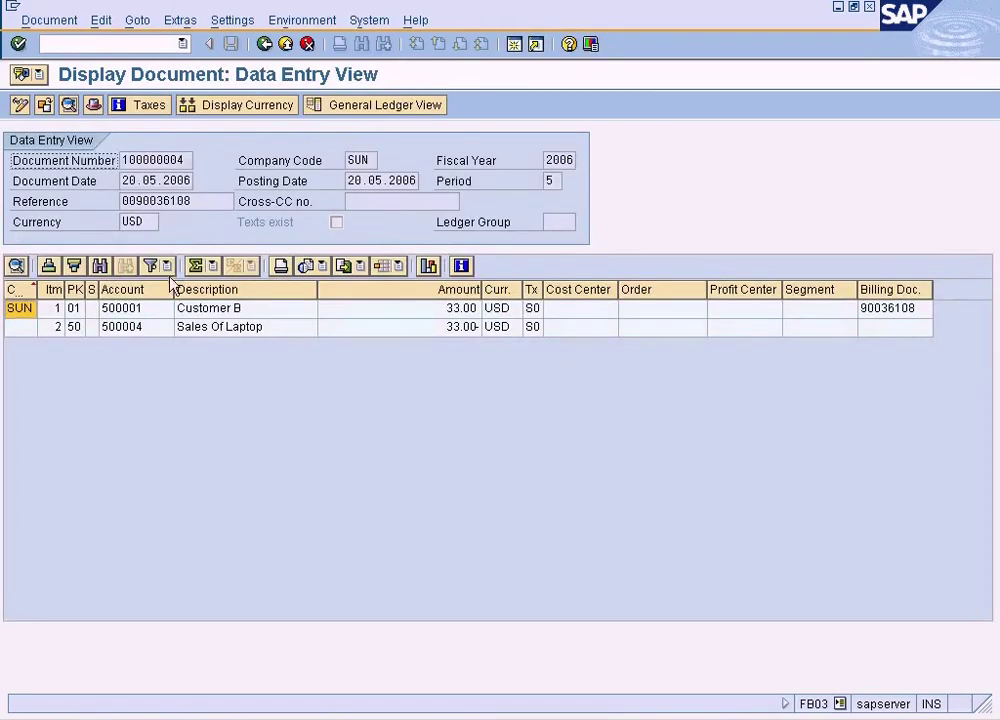
click(142, 315)
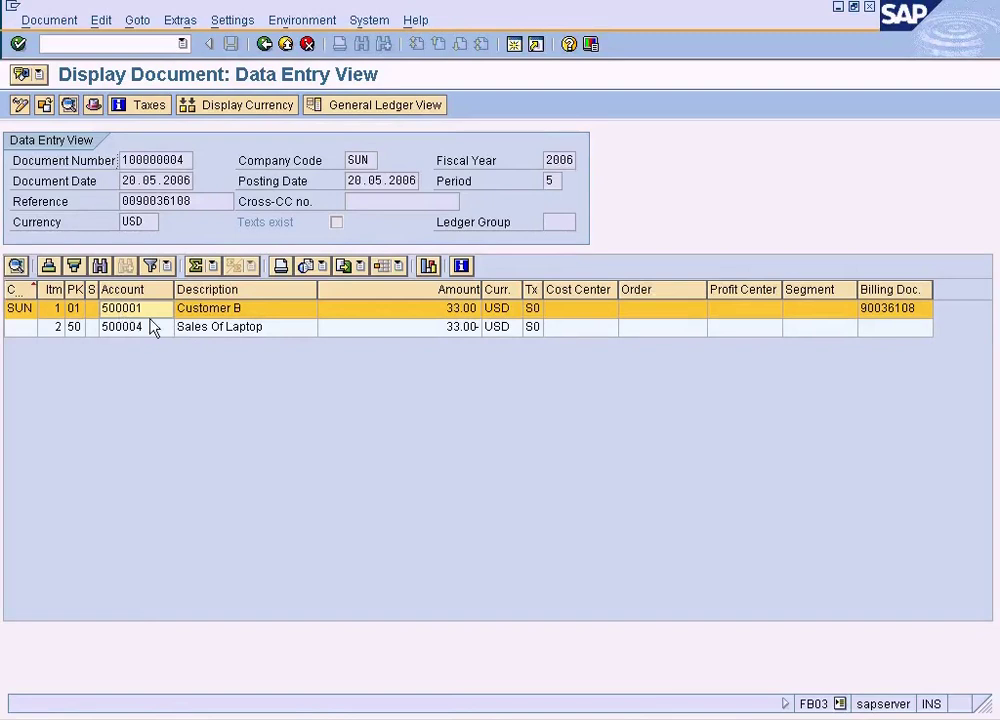
Switch to Customer C's partner functions, compare the payer with the sold-to party, and return to the accounting document
click(282, 716)
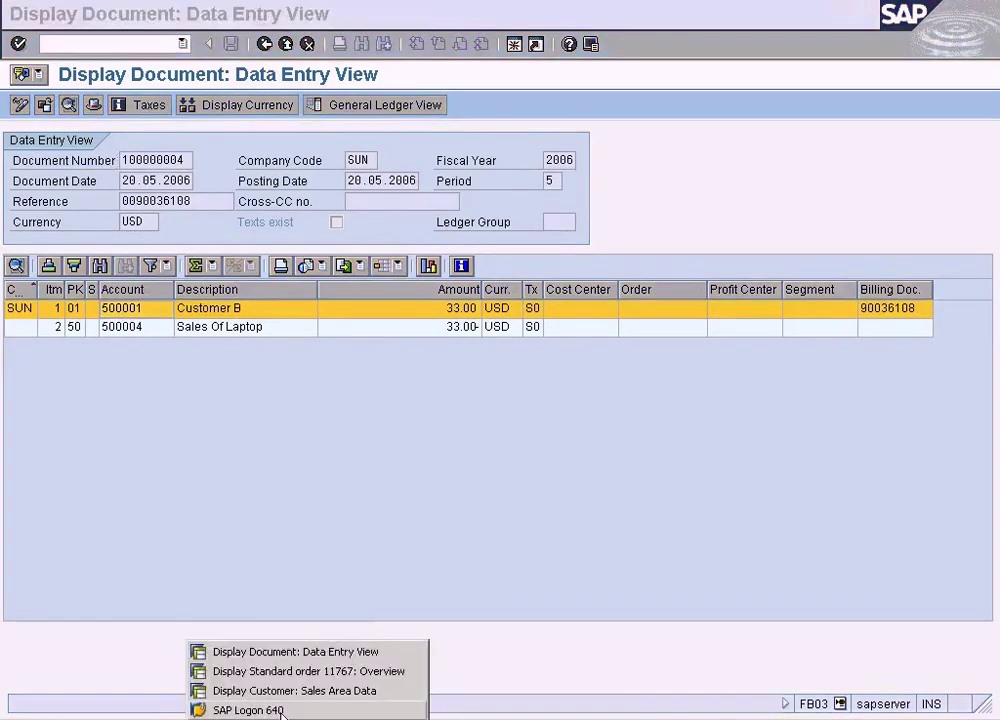
click(333, 691)
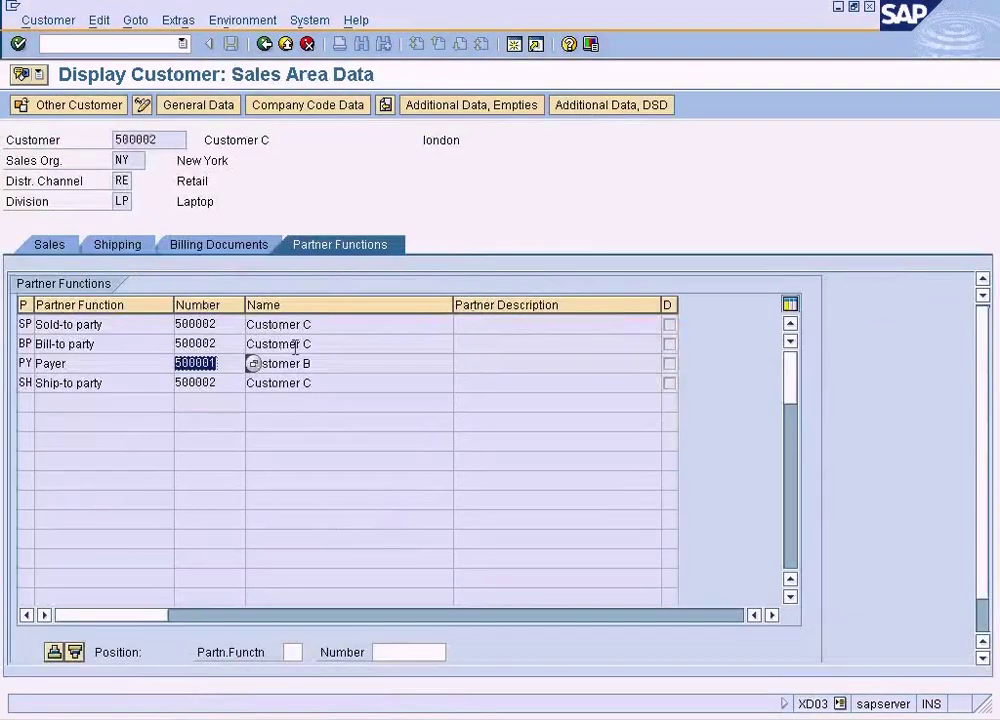
double_click(220, 363)
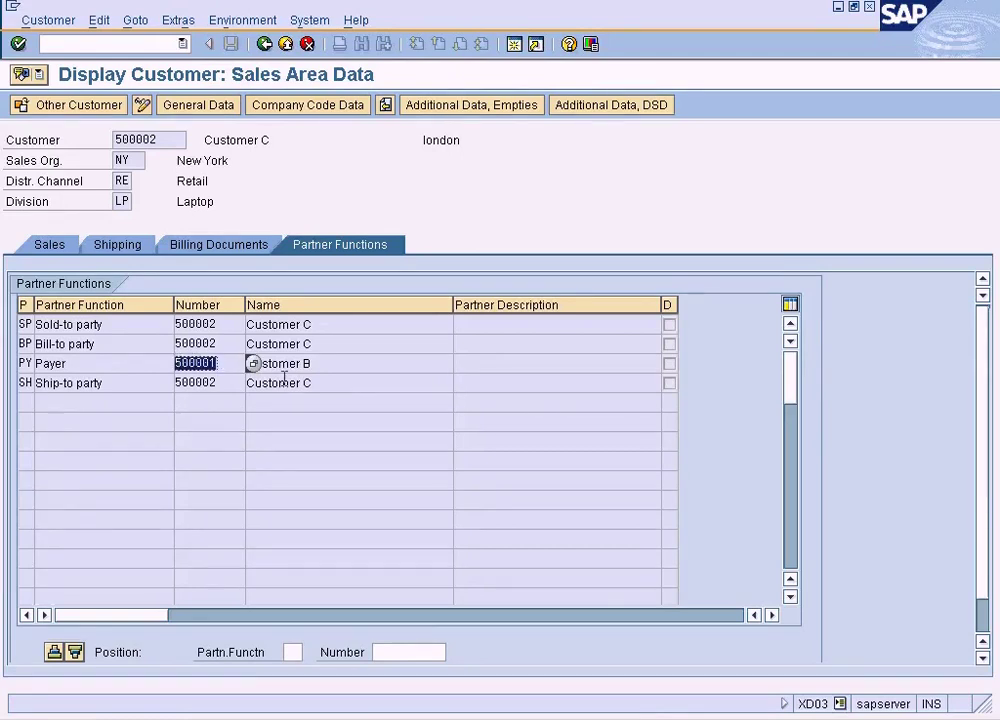
drag(313, 364, 246, 364)
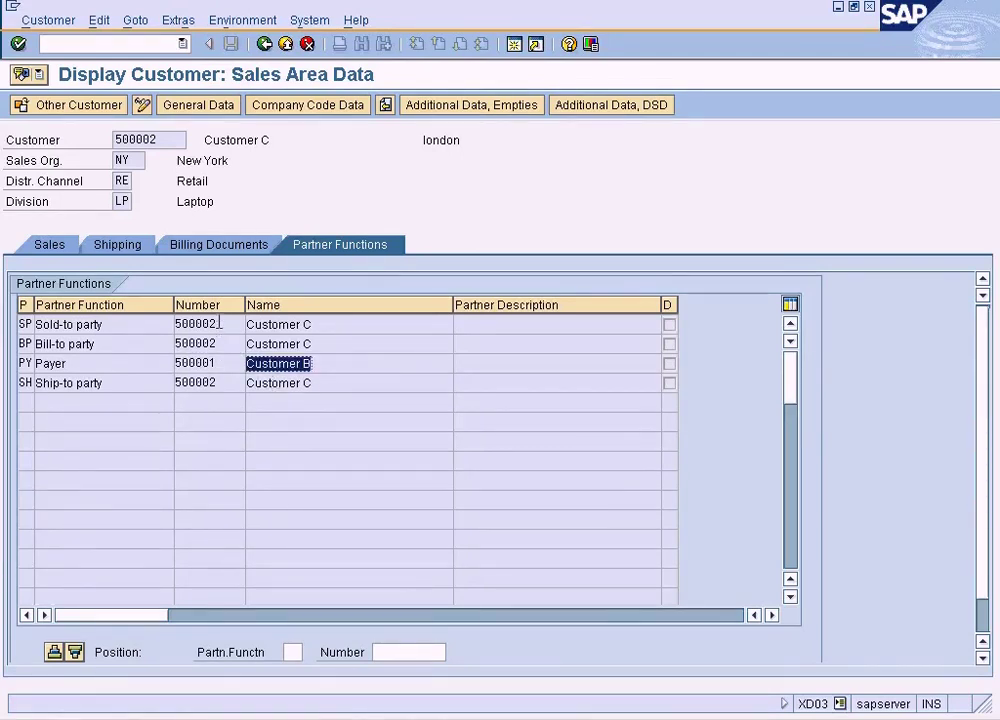
click(250, 324)
drag(315, 325, 247, 324)
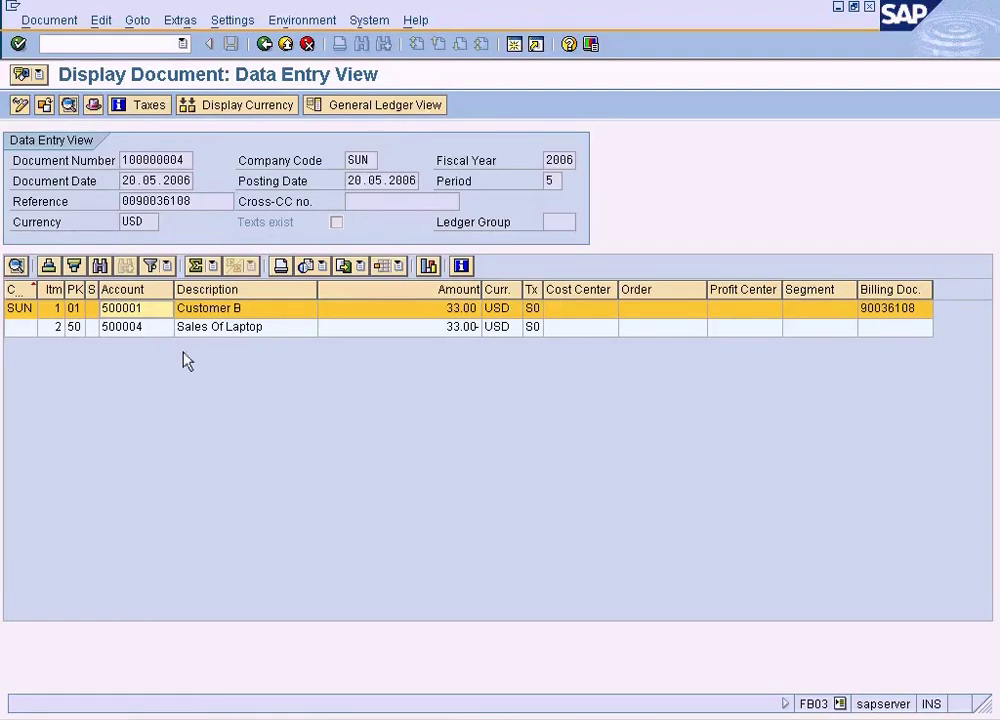
Open the accounting document's relationship browser, expand down to the material document, select its accounting document, and return to the data entry view
click(240, 22)
mouse_move(300, 22)
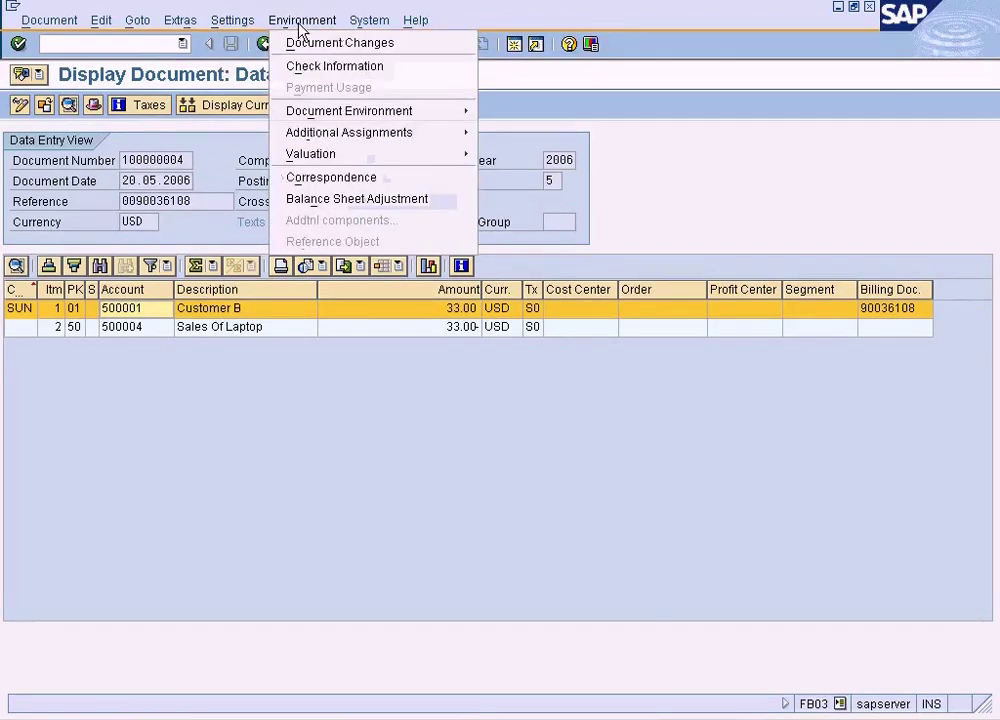
mouse_move(341, 121)
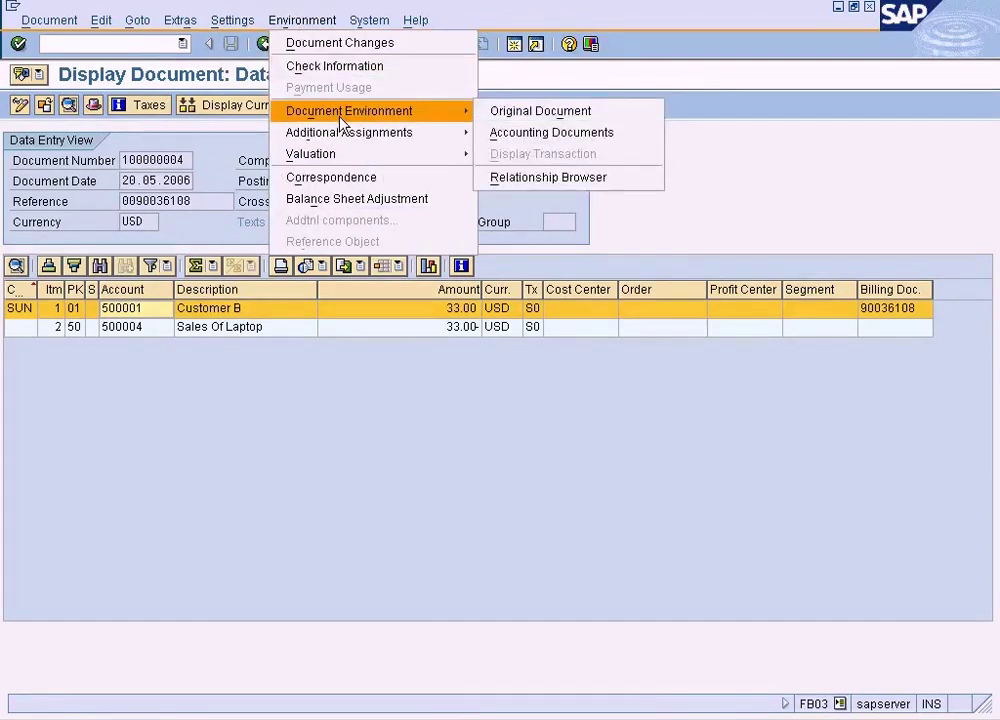
click(556, 180)
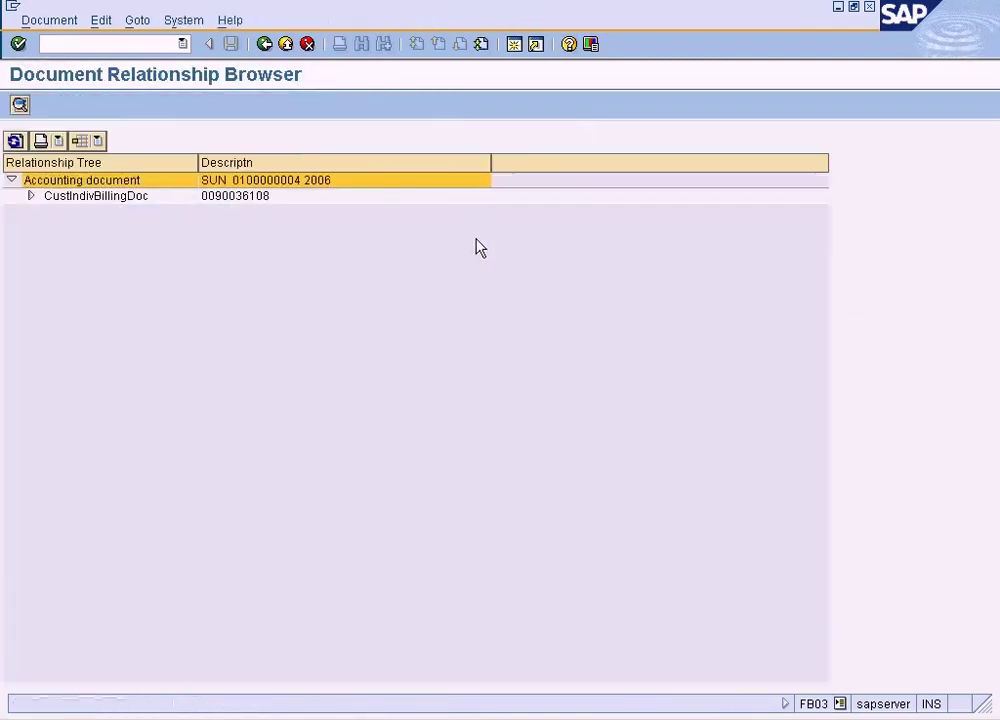
click(31, 196)
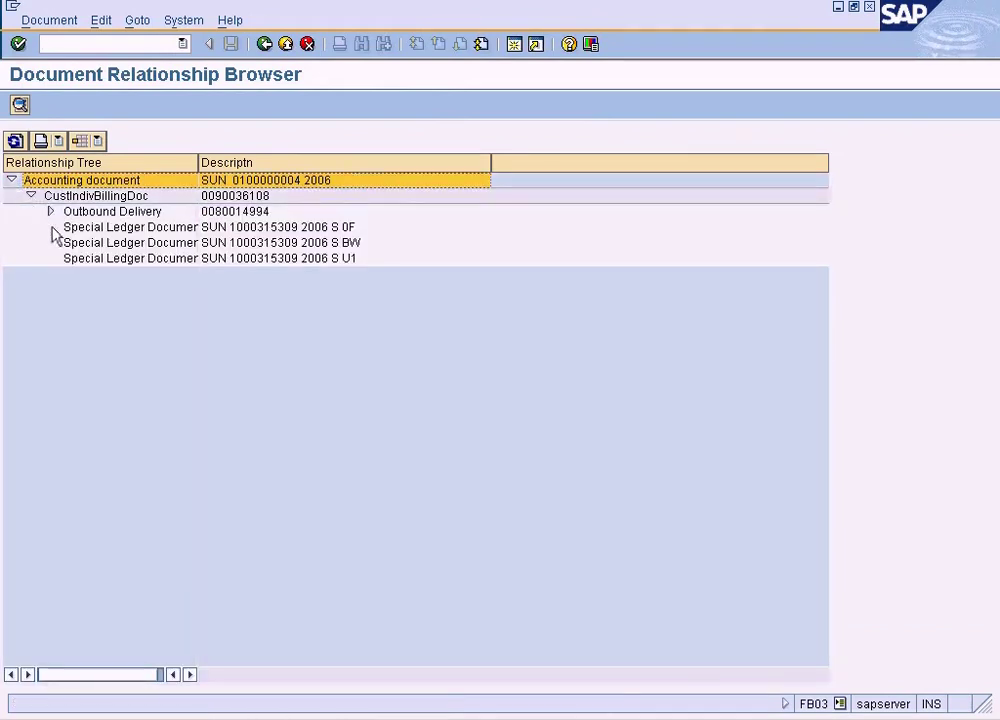
click(50, 212)
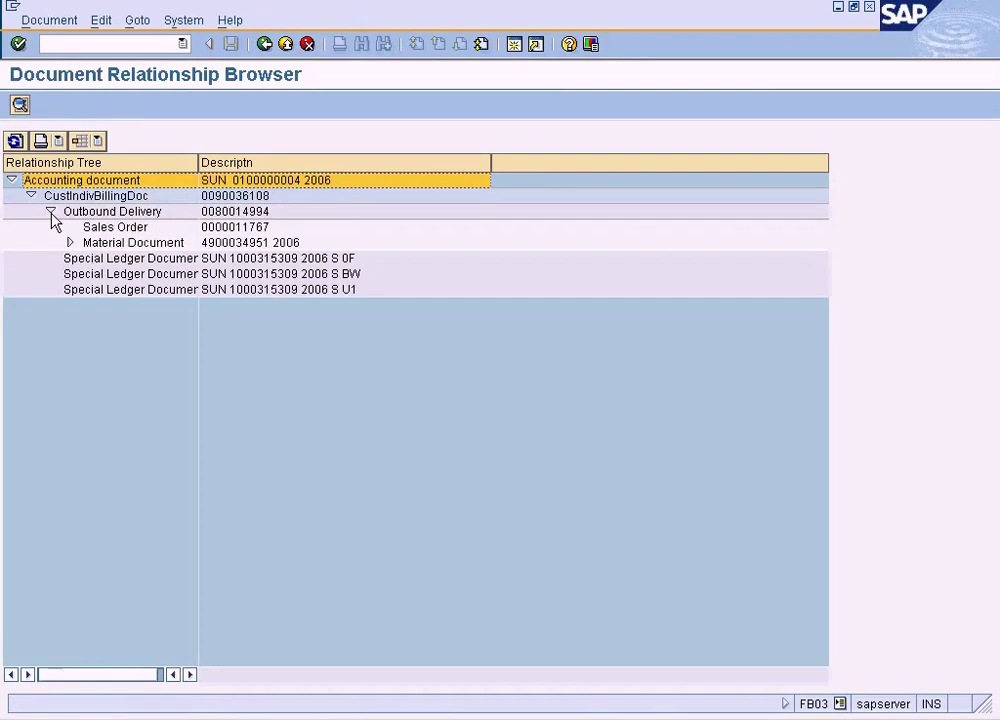
click(70, 242)
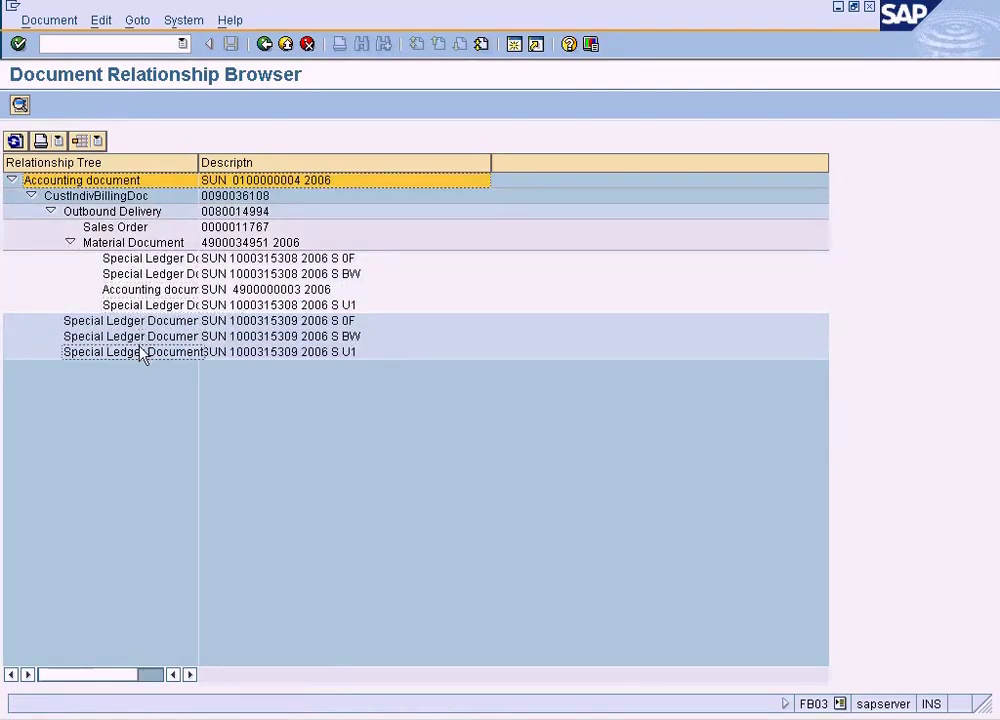
click(159, 292)
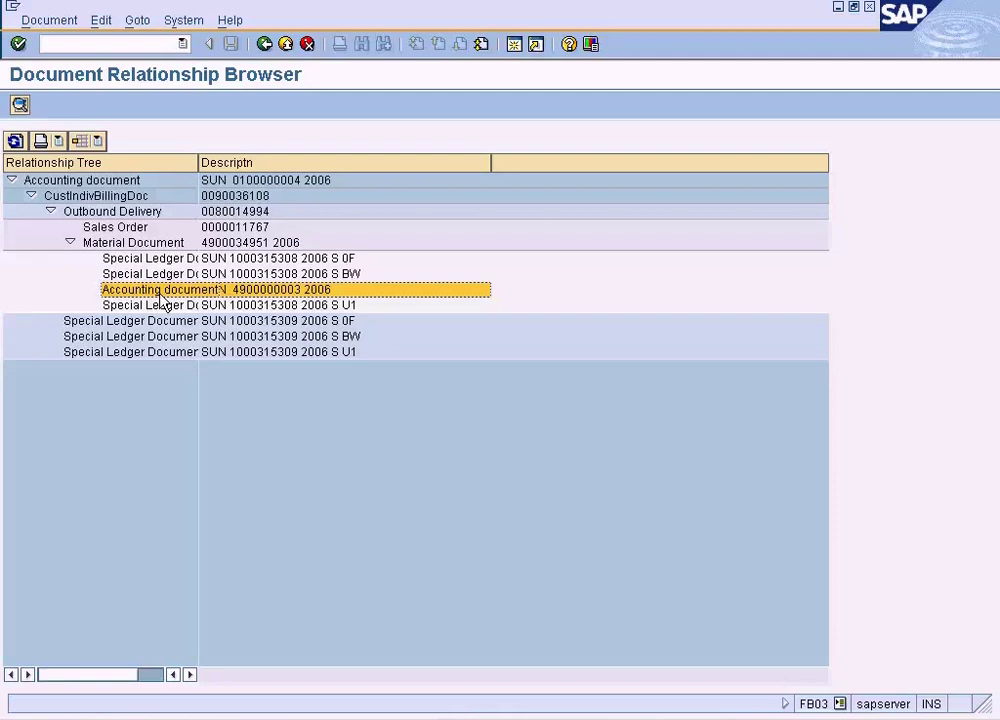
click(264, 44)
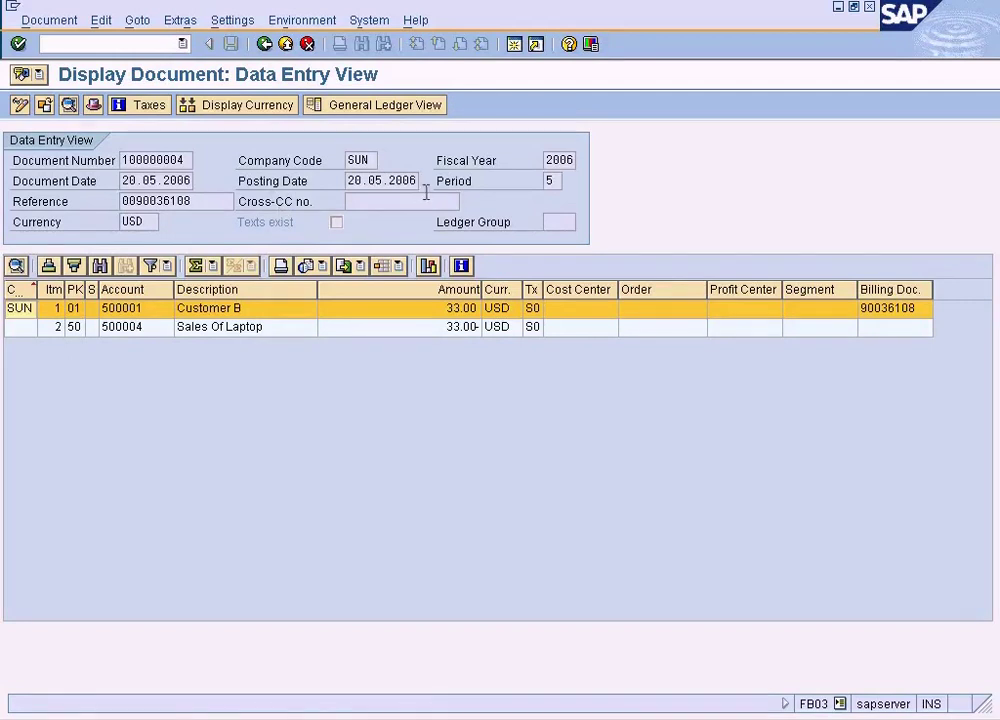
Display the Customer B line item's details, examine the customer and branch, and return to the data entry view
double_click(150, 315)
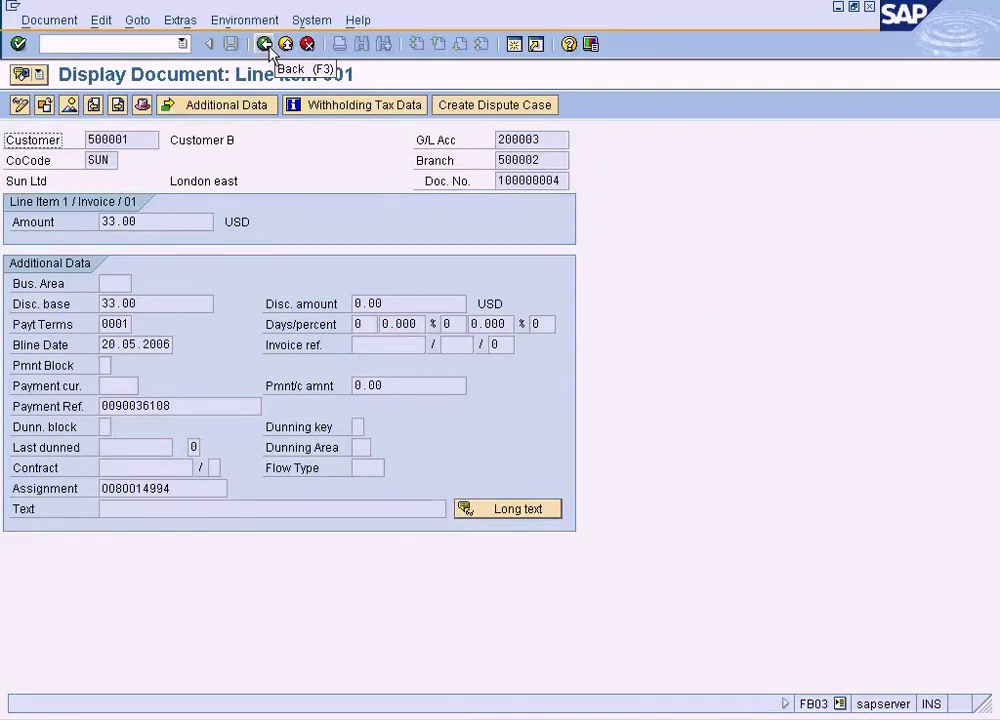
click(266, 45)
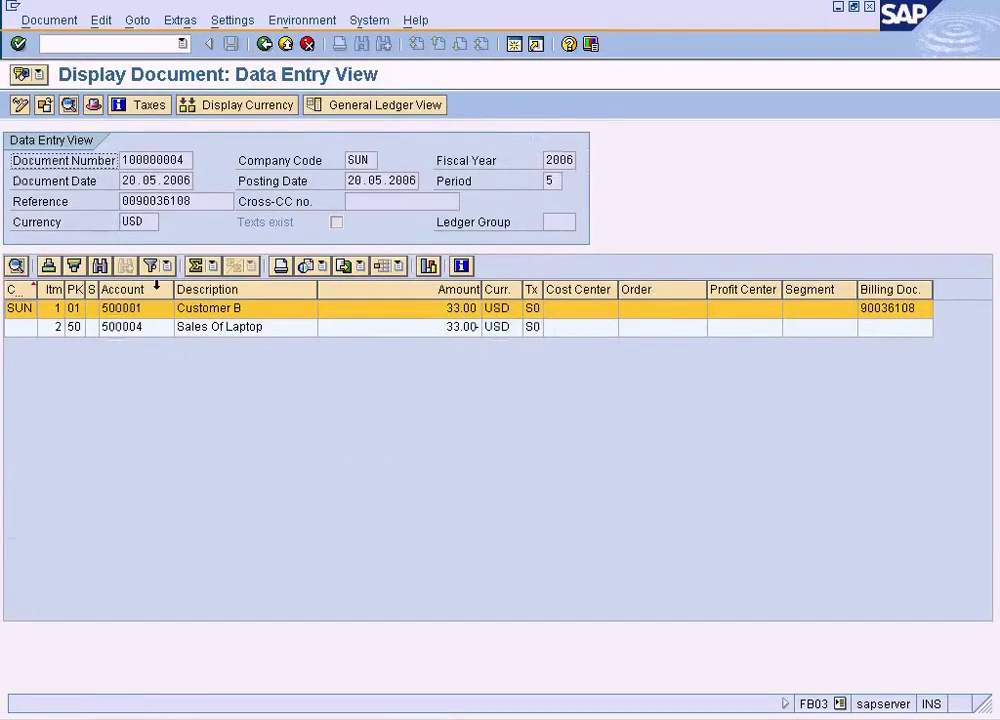
double_click(152, 308)
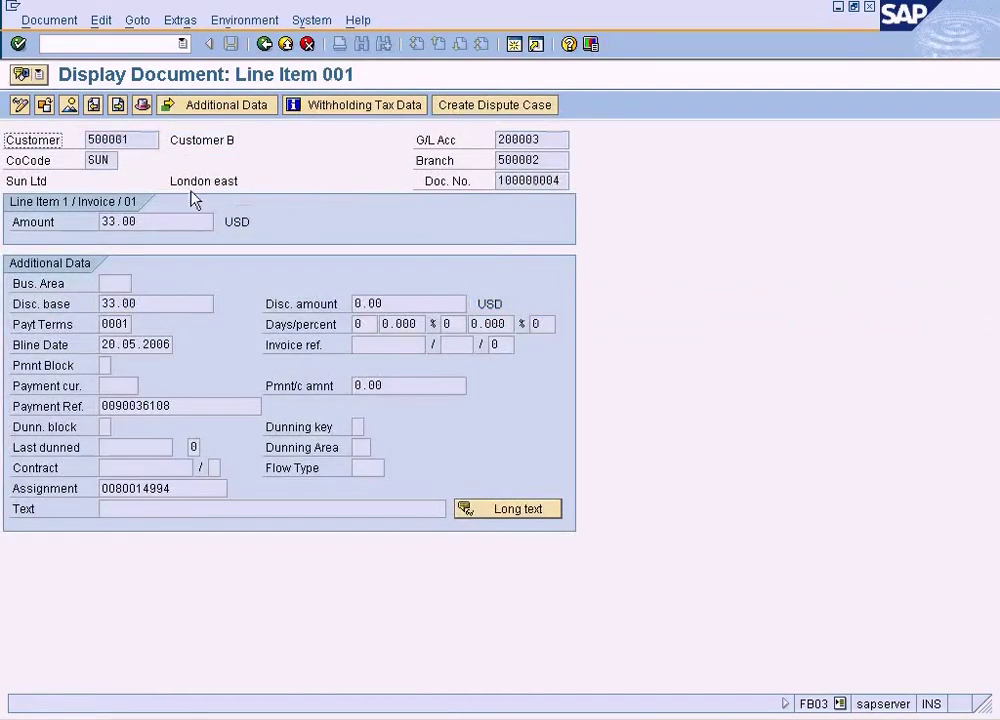
click(265, 45)
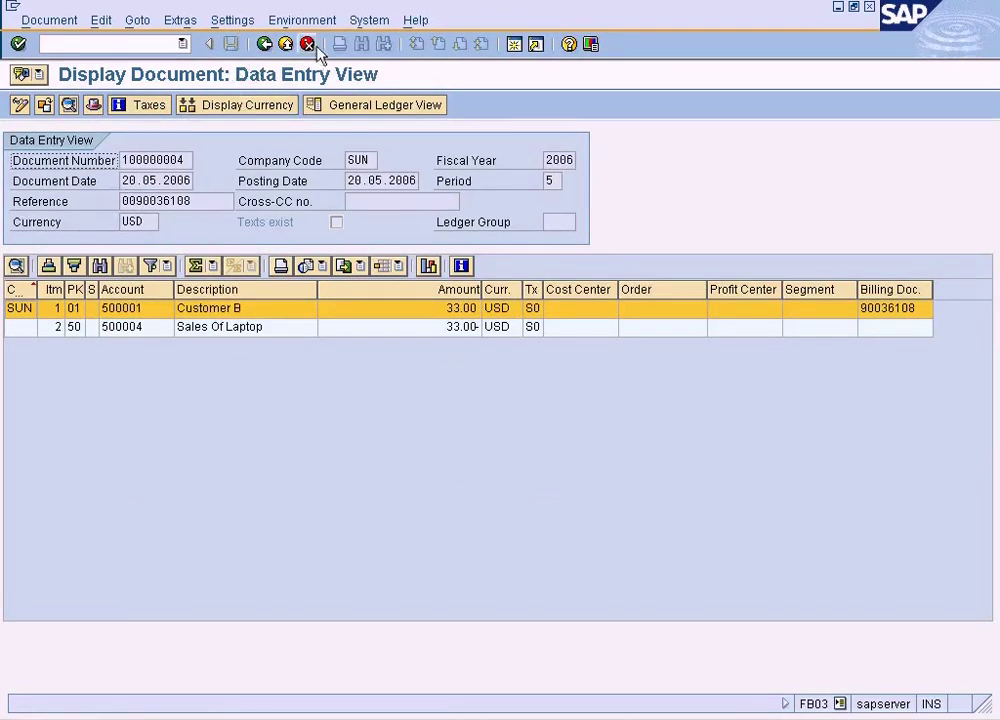
Reopen the relationship browser and expand the billing document, outbound delivery and material document
click(292, 22)
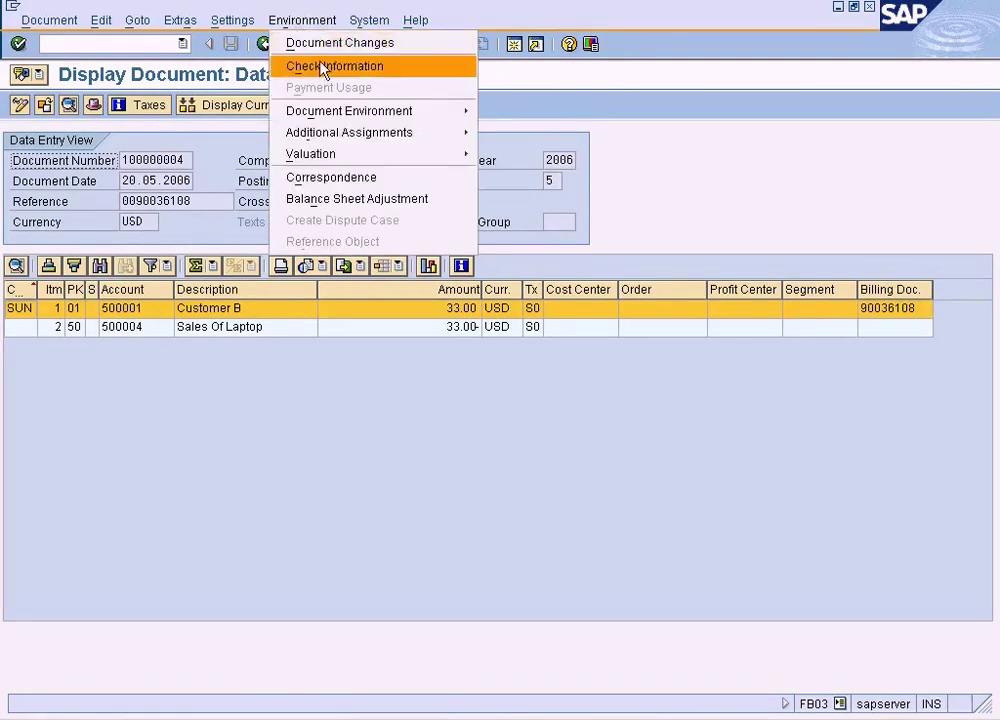
mouse_move(346, 112)
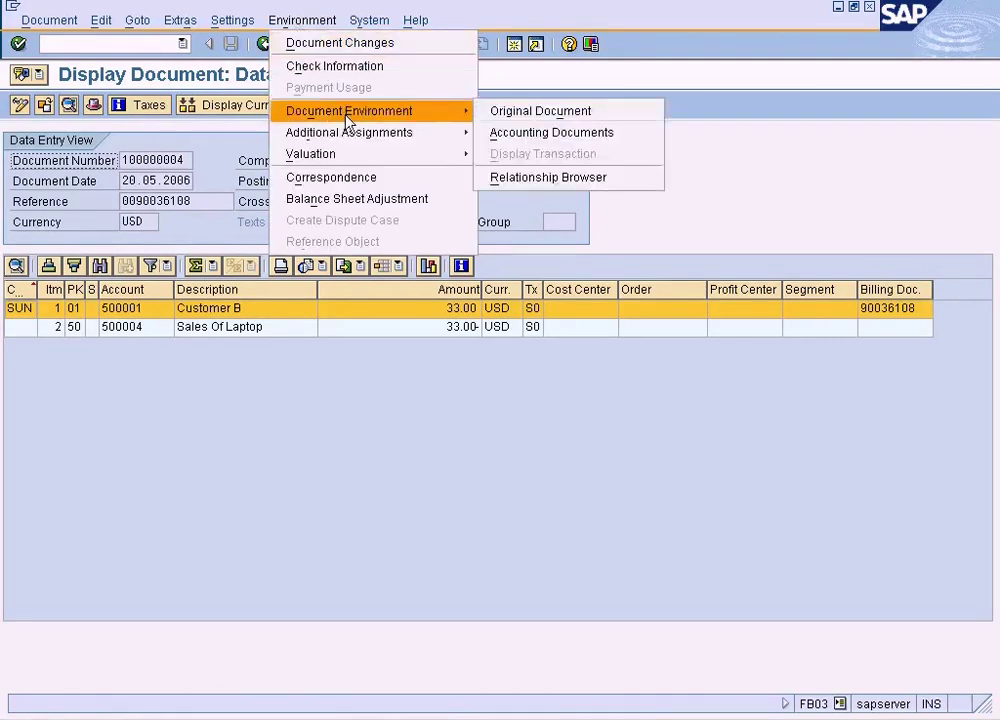
click(536, 178)
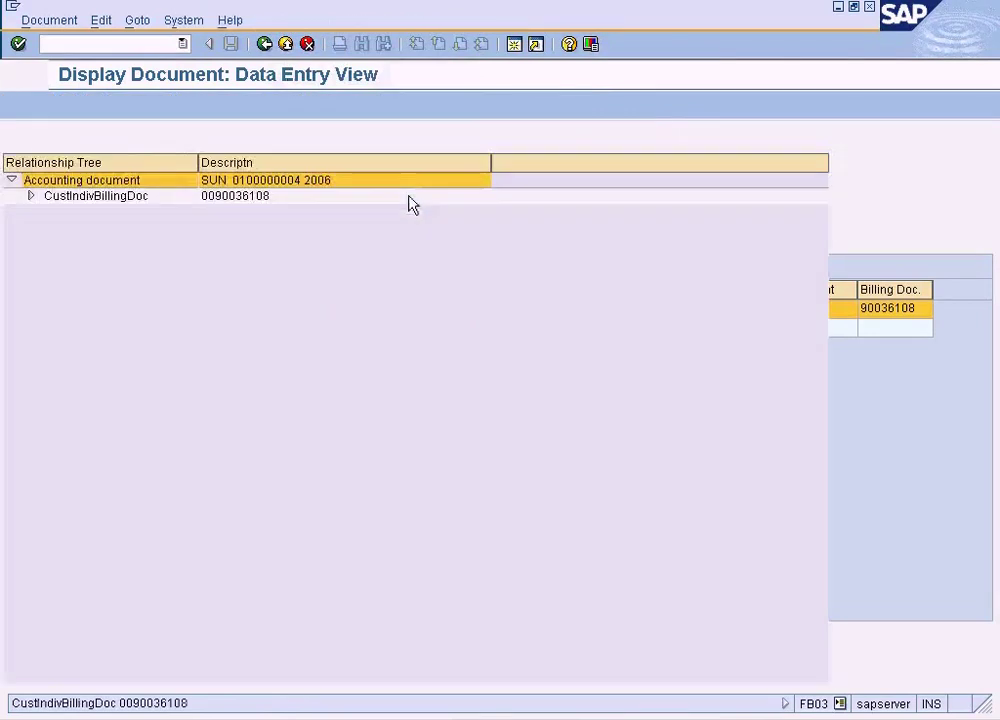
click(30, 197)
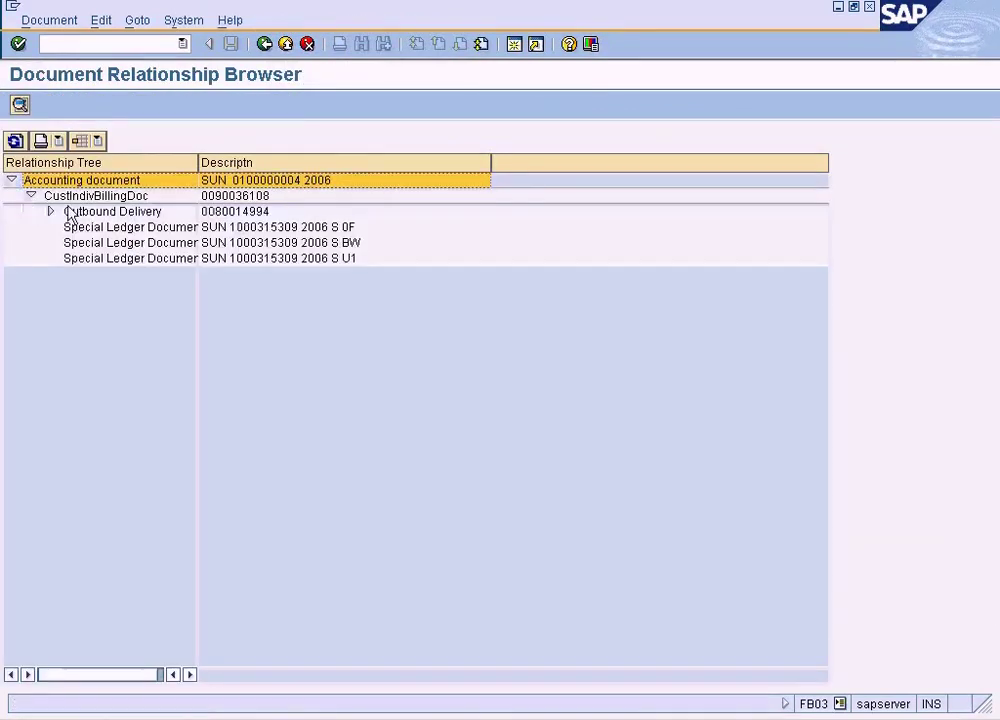
click(51, 212)
click(70, 242)
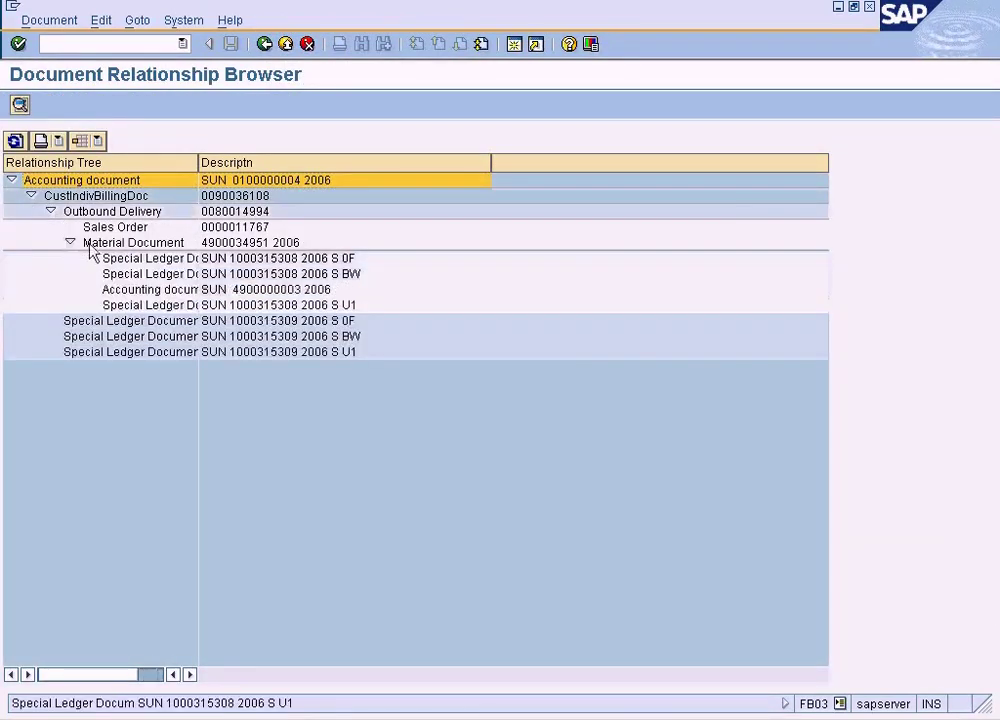
Display the linked sales order, check its sold-to party, and return to the accounting document's data entry view
double_click(143, 232)
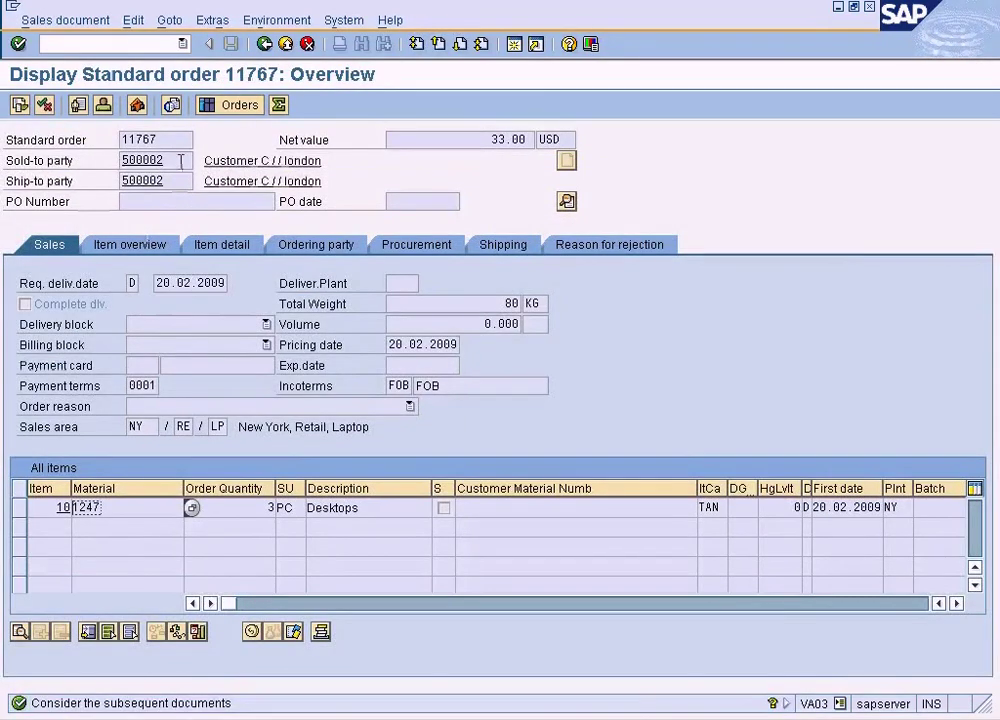
click(181, 160)
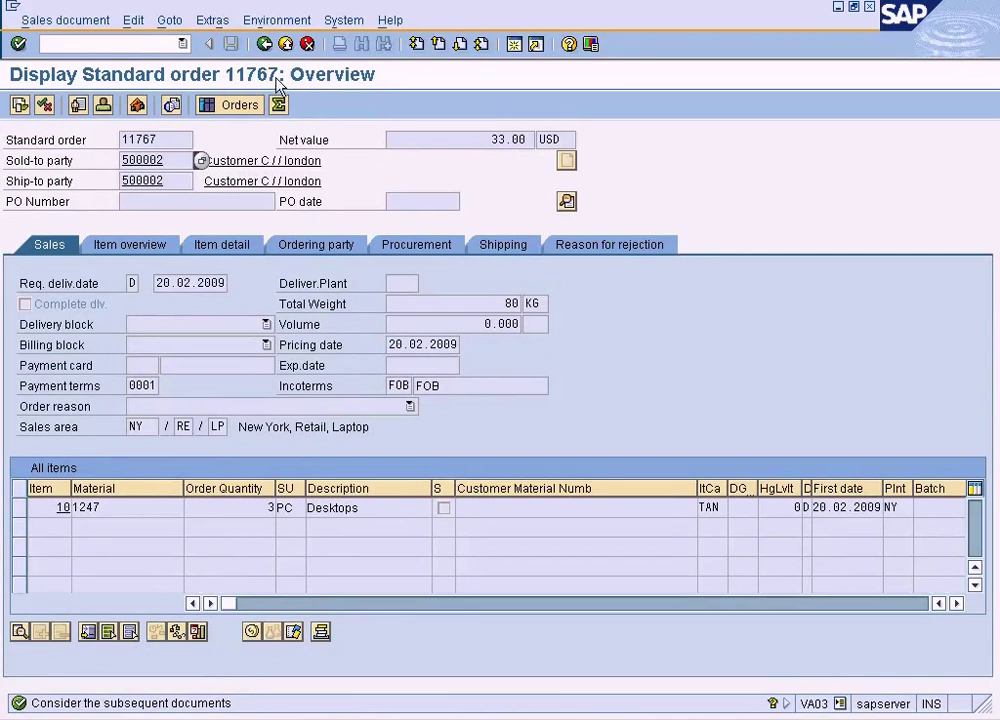
click(264, 44)
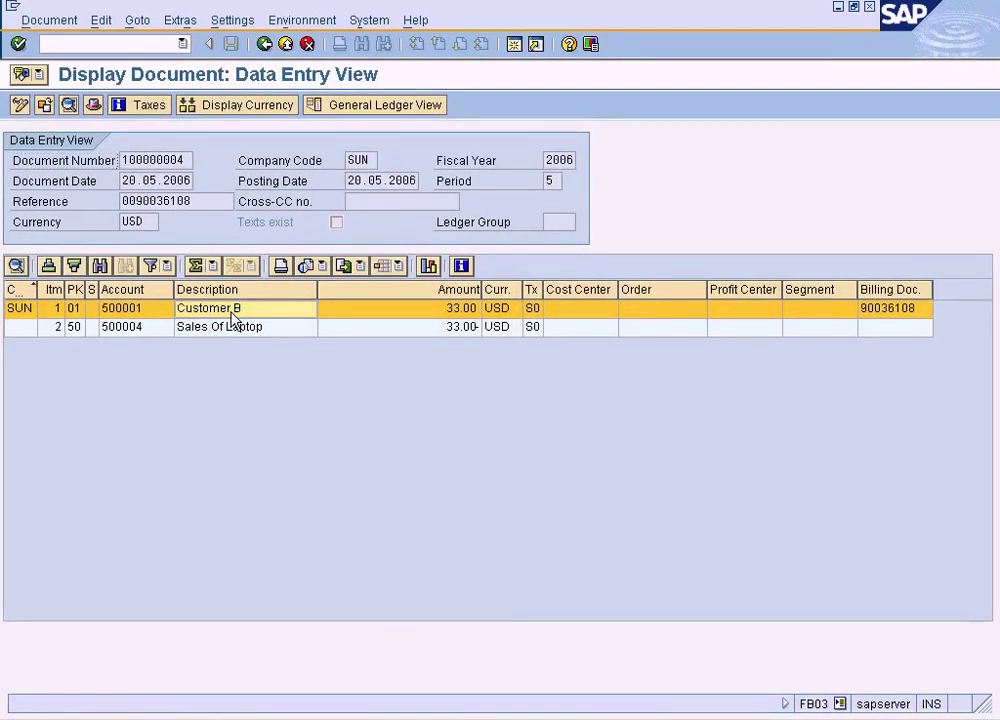
Switch to Customer C's partner functions, examine the payer and ship-to party numbers, and switch to SAP SD Training.doc in Word
key(alt+Tab)
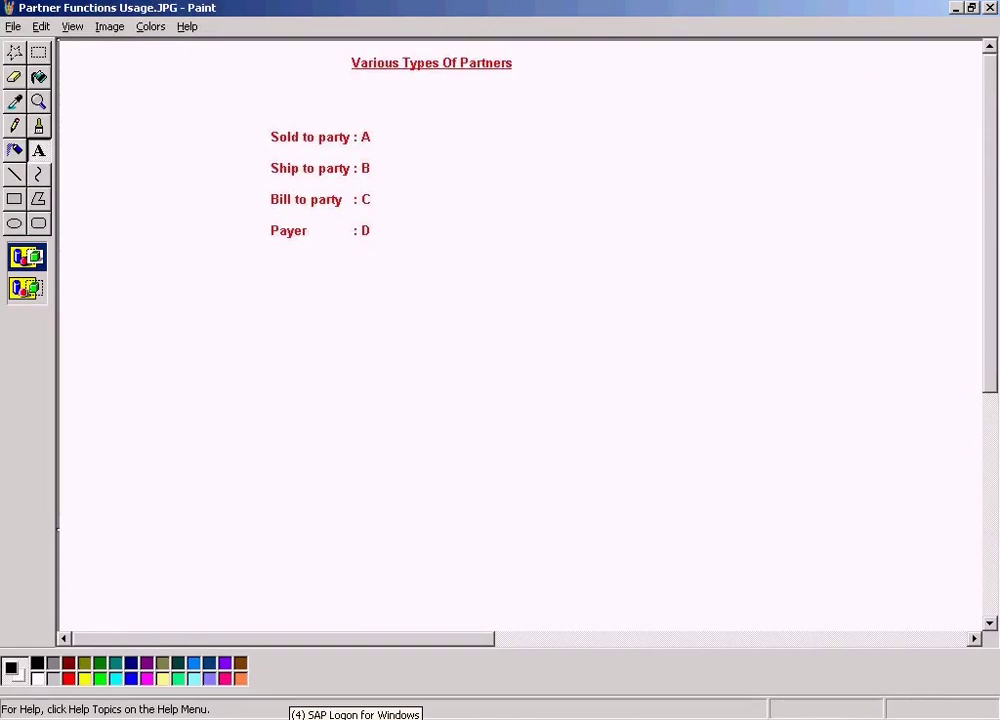
click(300, 715)
click(292, 692)
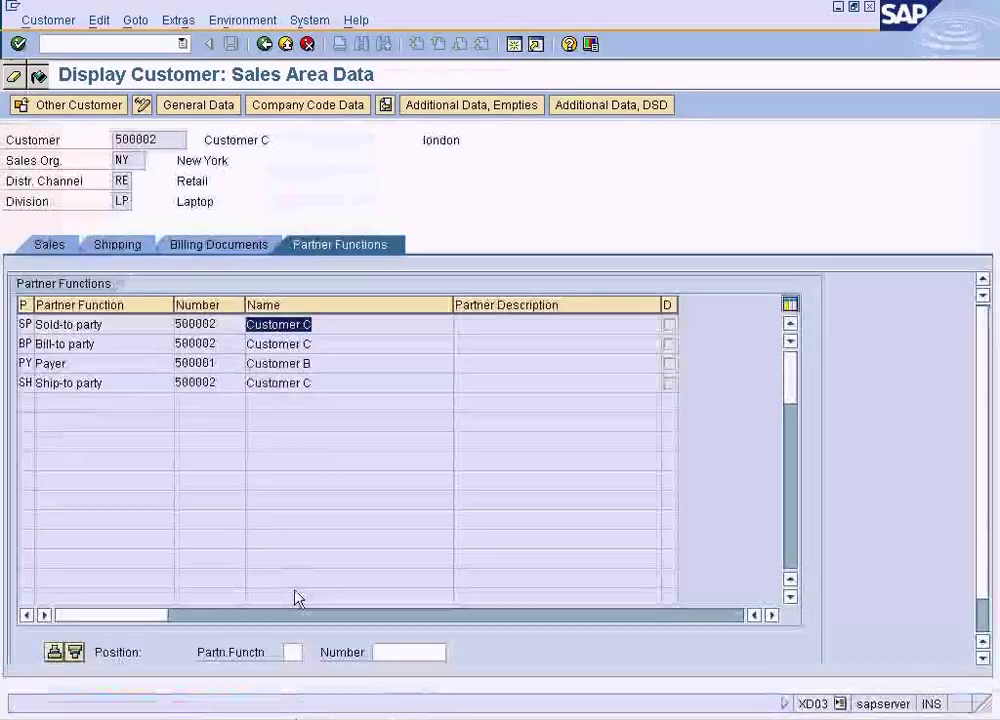
click(197, 362)
click(199, 383)
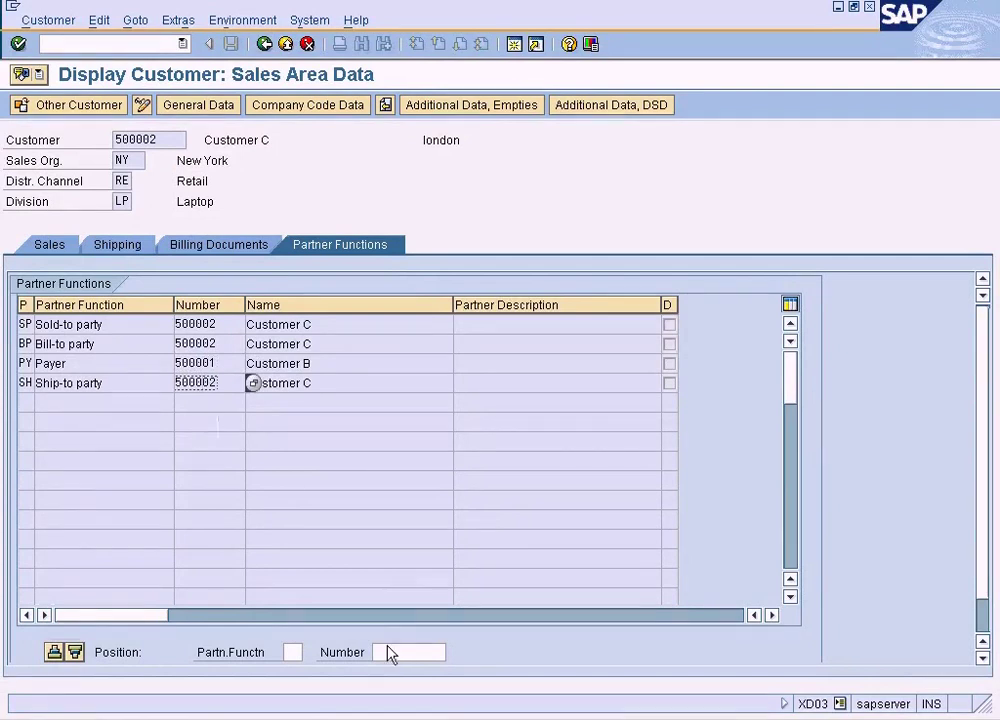
click(390, 716)
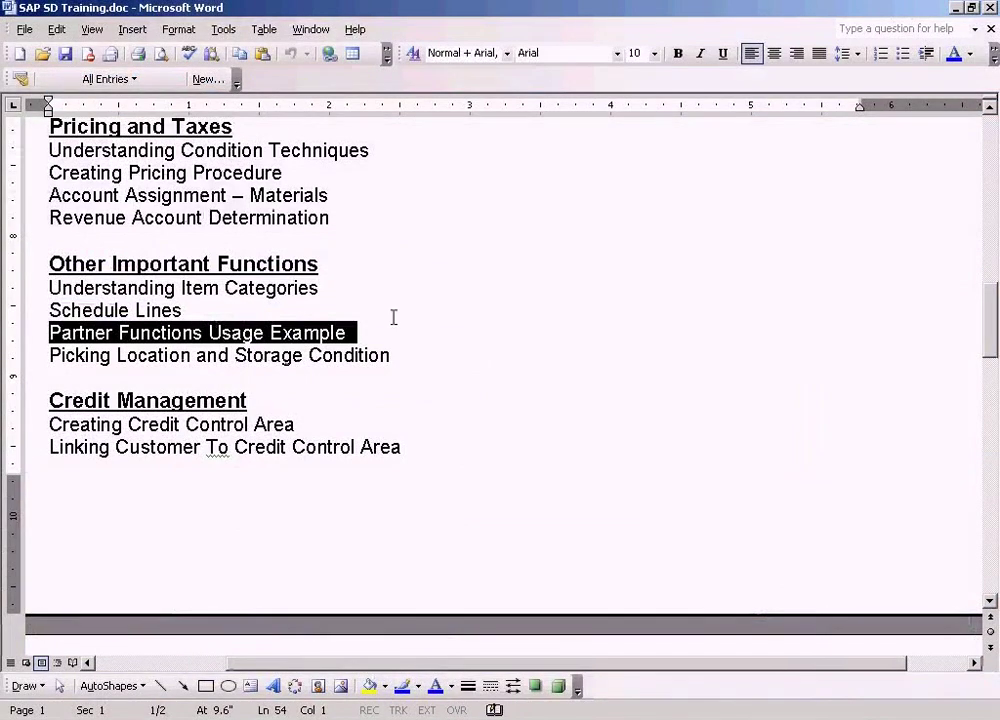